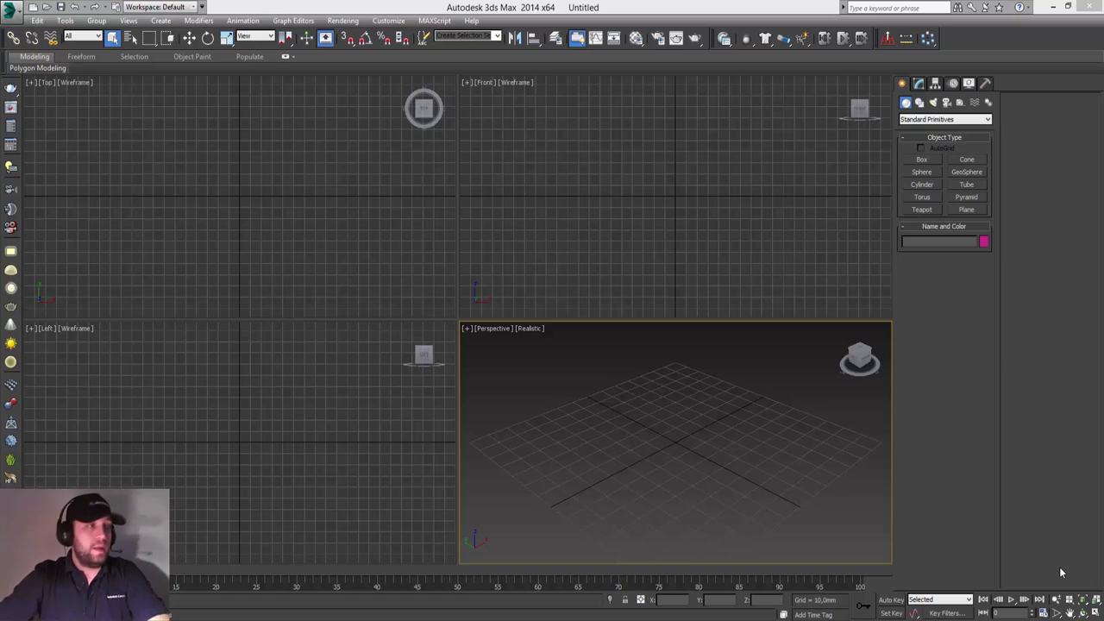
# Draw a tall, thin box panel (Box001) in the Front viewport
pyautogui.click(728, 223)
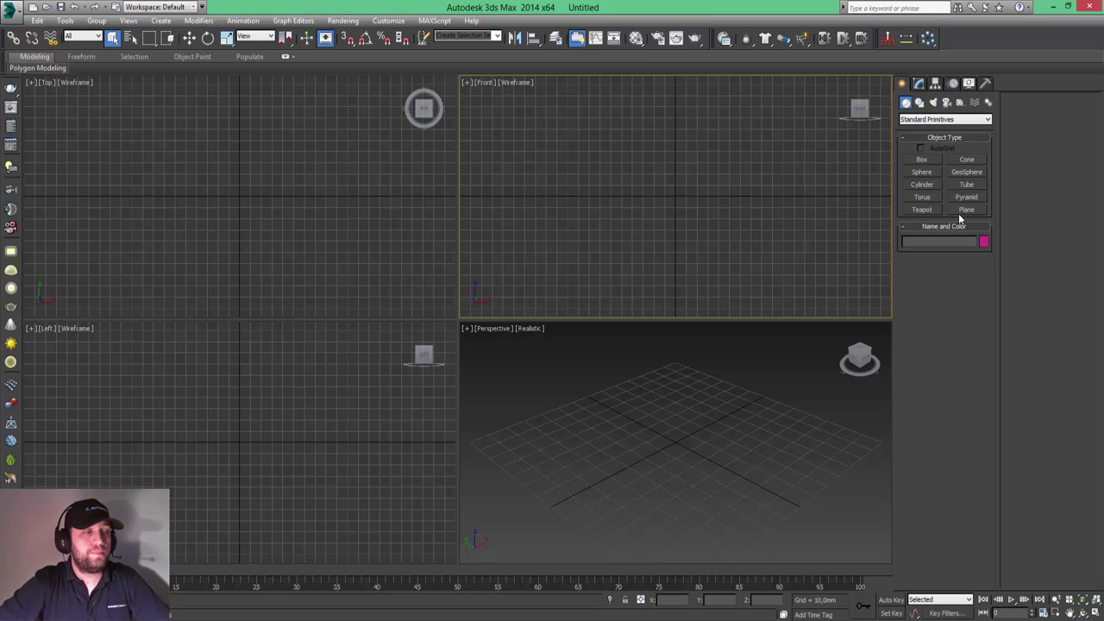
pyautogui.click(717, 465)
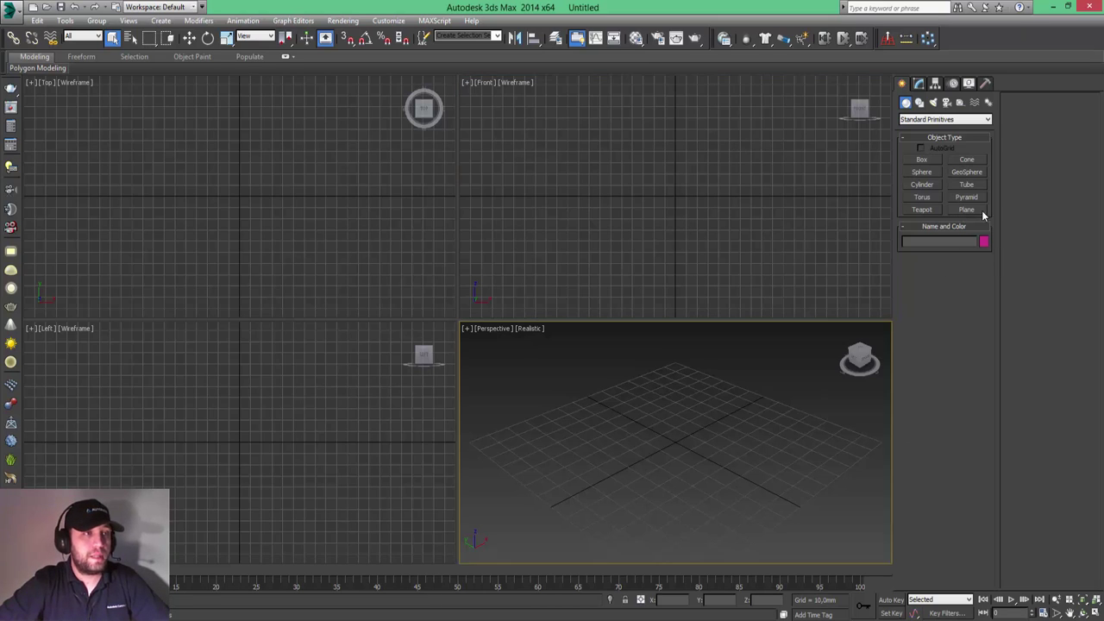
pyautogui.click(923, 160)
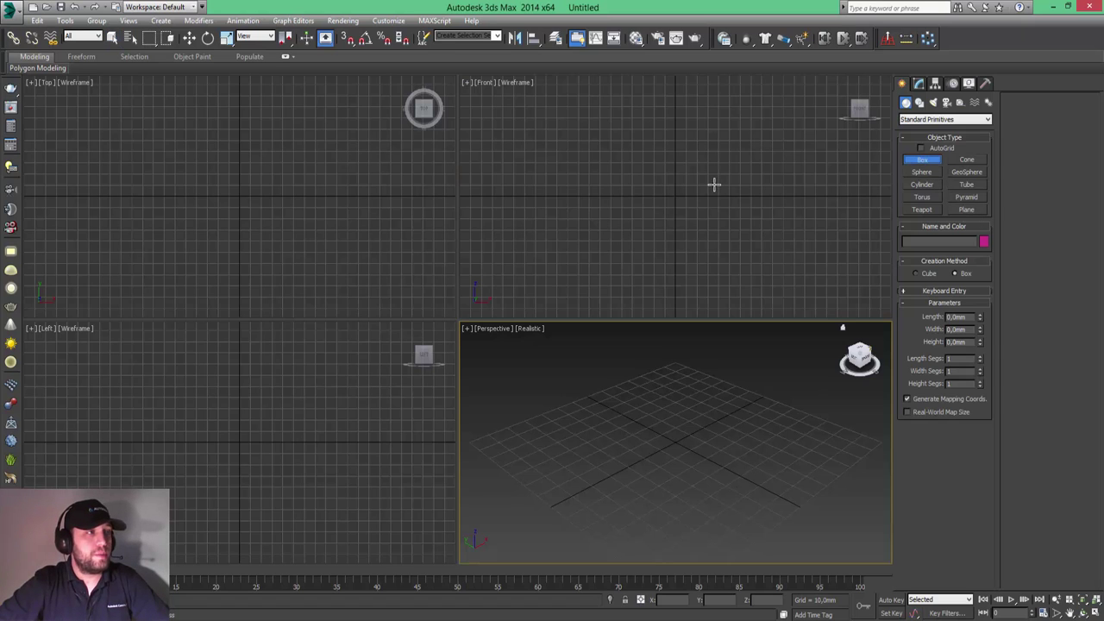
pyautogui.click(643, 144)
pyautogui.moveTo(653, 115)
pyautogui.mouseDown()
pyautogui.moveTo(699, 208)
pyautogui.moveTo(725, 224)
pyautogui.mouseUp()
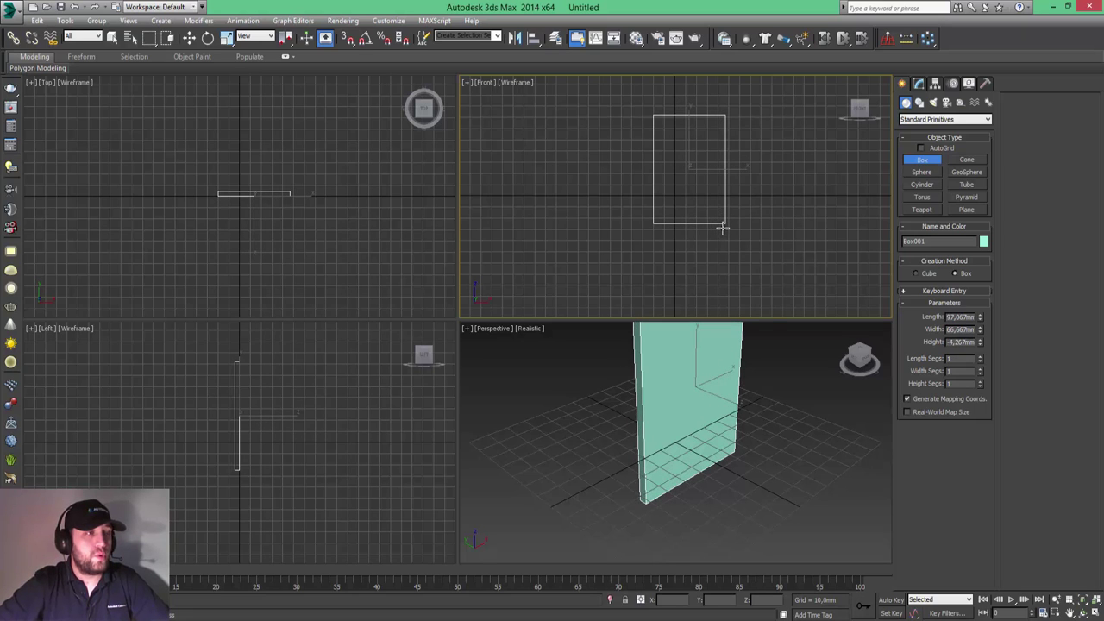
# Set the angle snap increment to 22.5 degrees in Grid and Snap Settings
pyautogui.rightClick(365, 38)
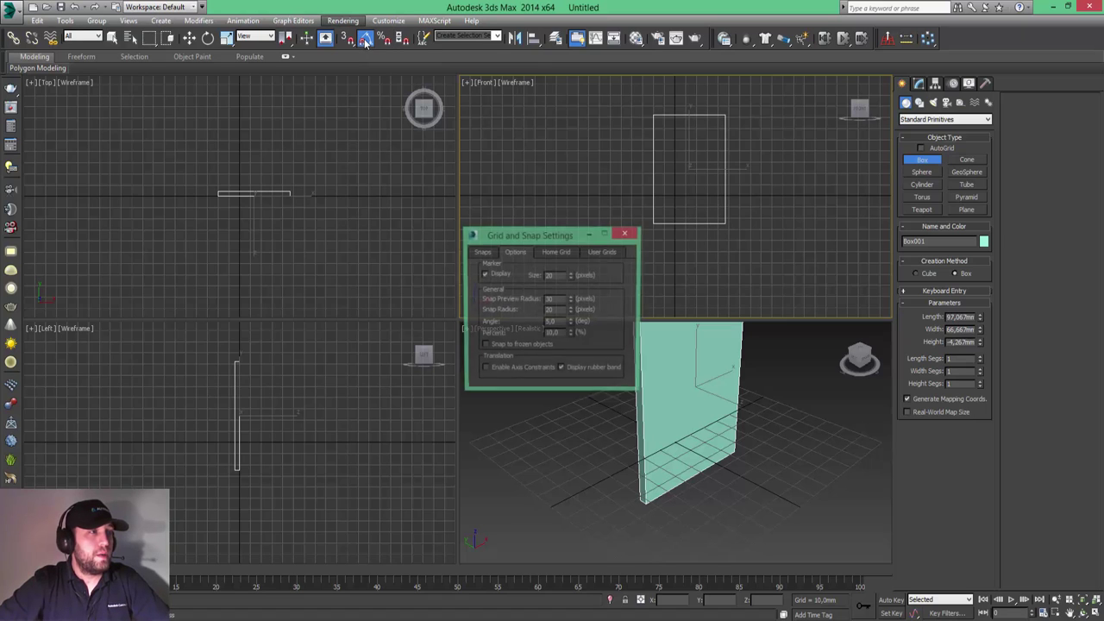
pyautogui.doubleClick(553, 322)
pyautogui.write('22,5')
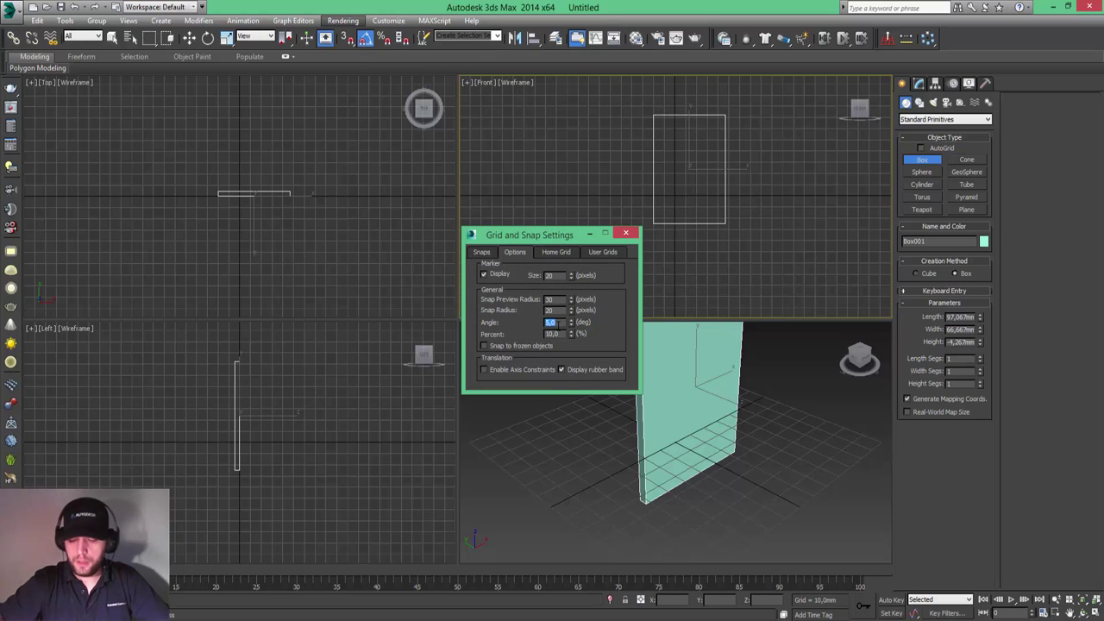
pyautogui.press('Return')
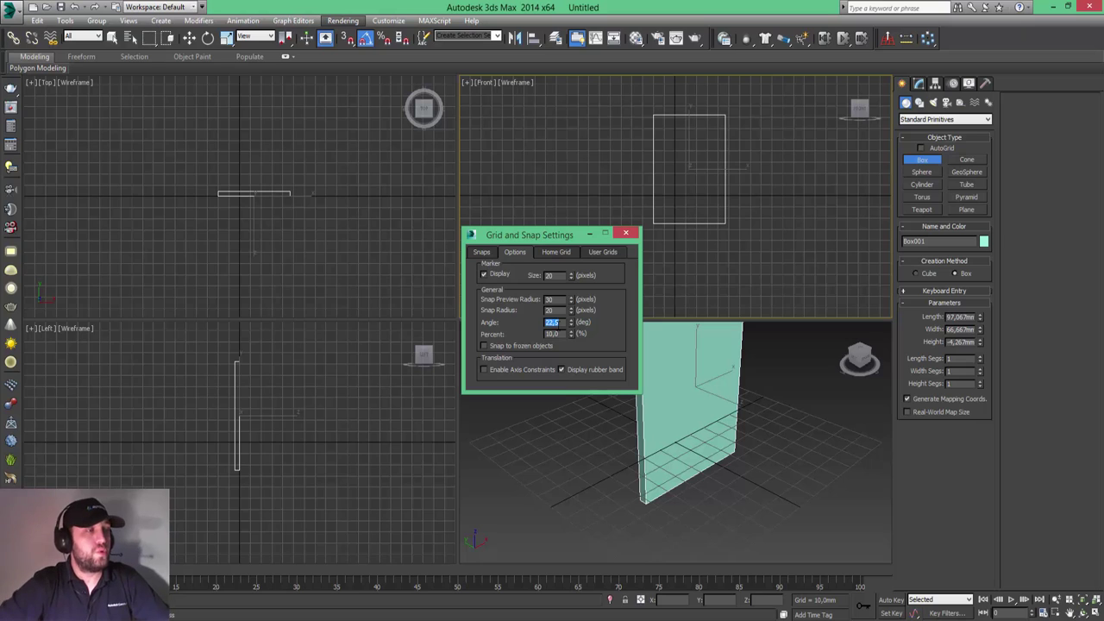
pyautogui.click(625, 232)
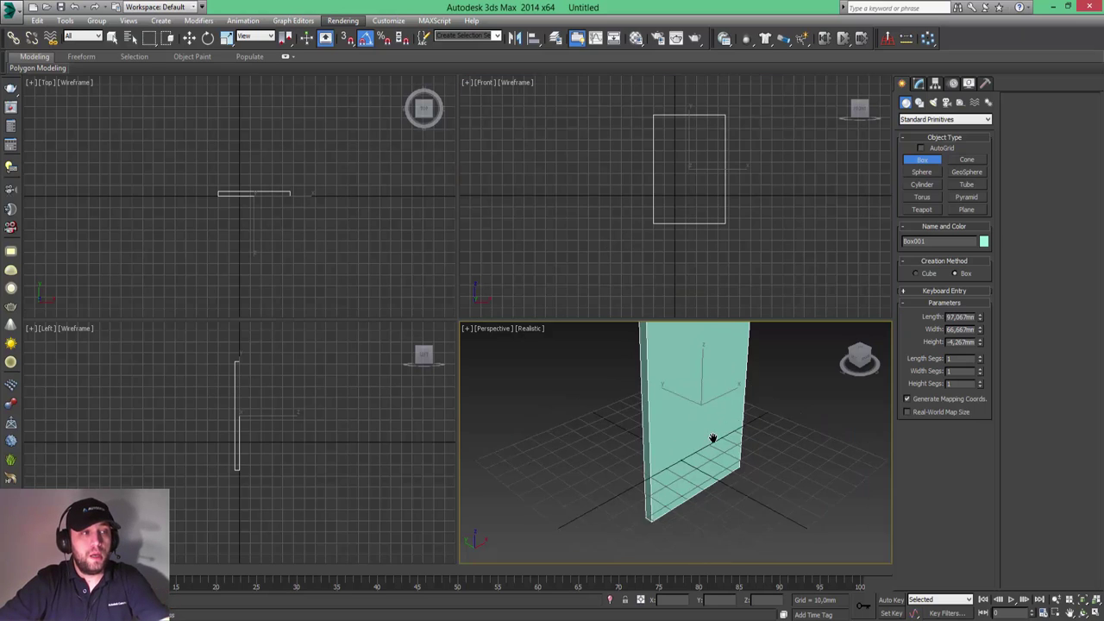
# Move the panel up along Z so it lifts off the grid
pyautogui.scroll(-3, 700, 443)
pyautogui.scroll(-1, 695, 446)
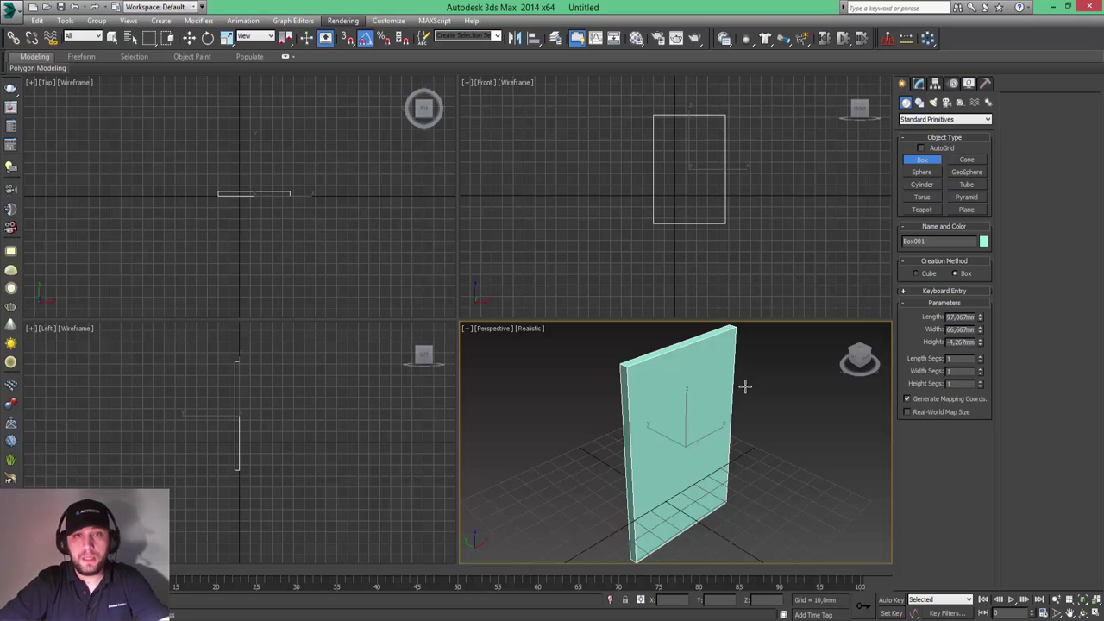
pyautogui.click(189, 38)
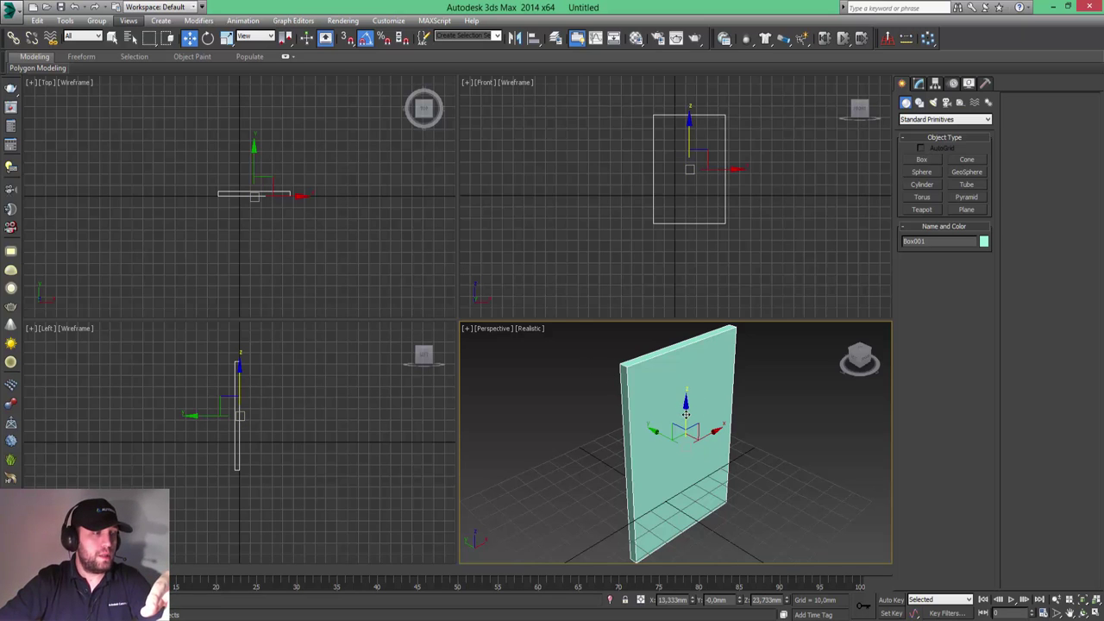
pyautogui.moveTo(682, 409); pyautogui.dragTo(687, 343)
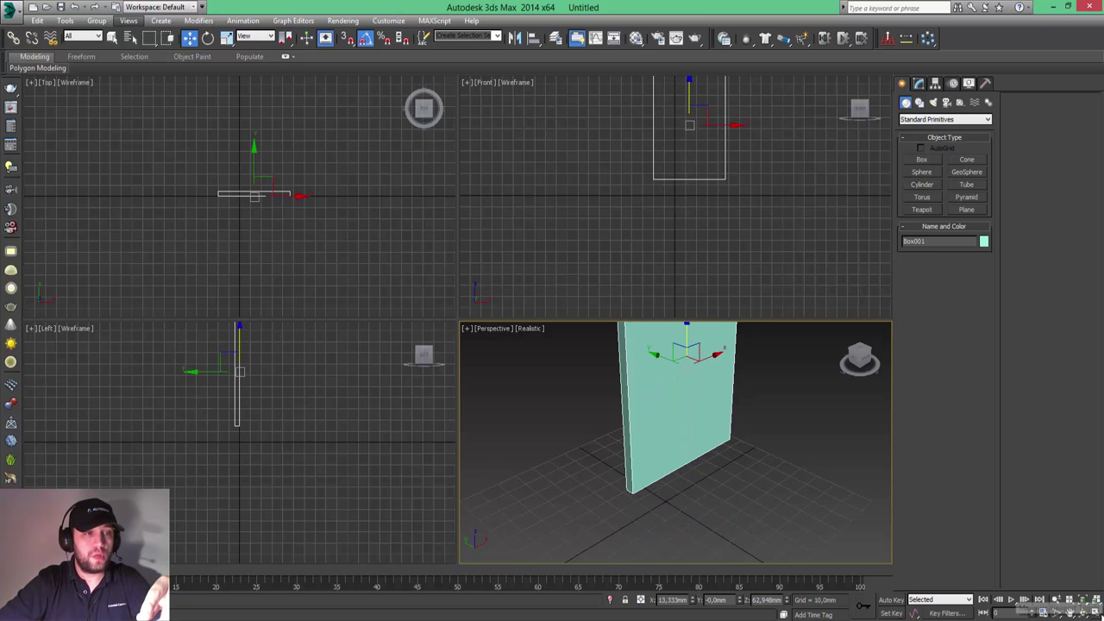
# Maximize the Perspective view and bring up the Hierarchy pivot adjustment options
pyautogui.hotkey('alt', 'w')
pyautogui.moveTo(565, 273)
pyautogui.keyDown('alt'); pyautogui.mouseDown(button='middle')
pyautogui.moveTo(529, 352)
pyautogui.moveTo(540, 388)
pyautogui.mouseUp(button='middle'); pyautogui.keyUp('alt')
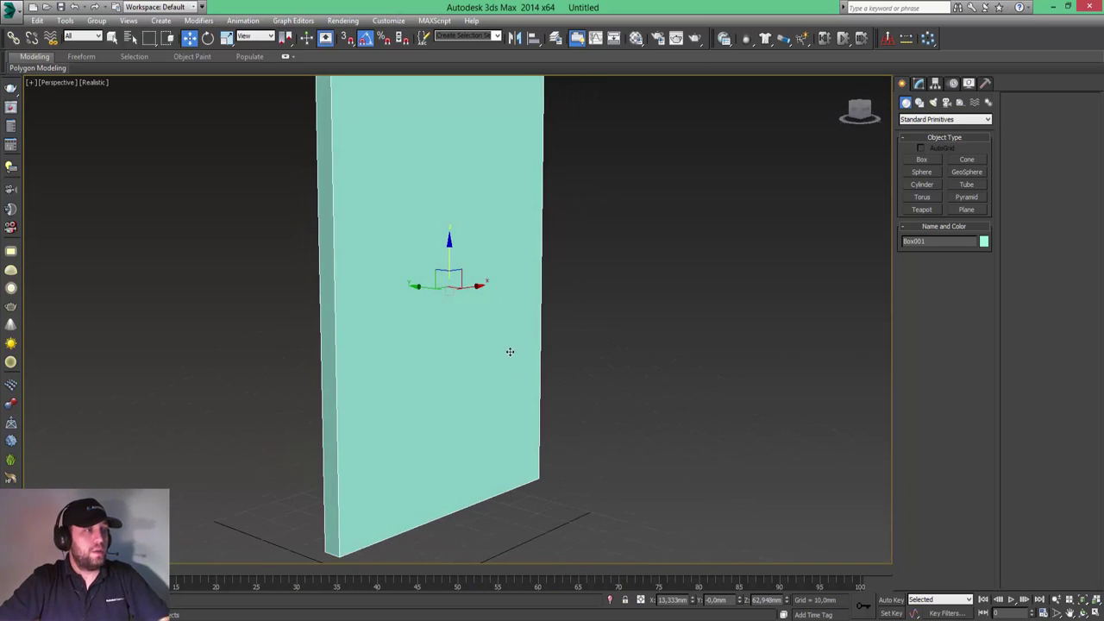
pyautogui.scroll(-2, 510, 332)
pyautogui.scroll(-2, 512, 339)
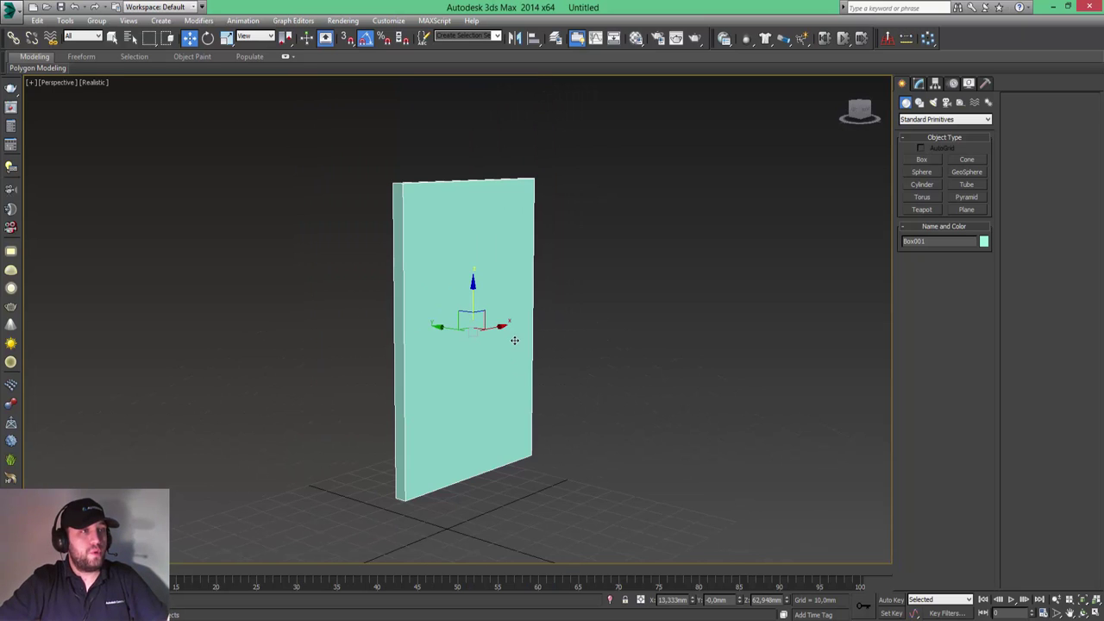
pyautogui.click(937, 84)
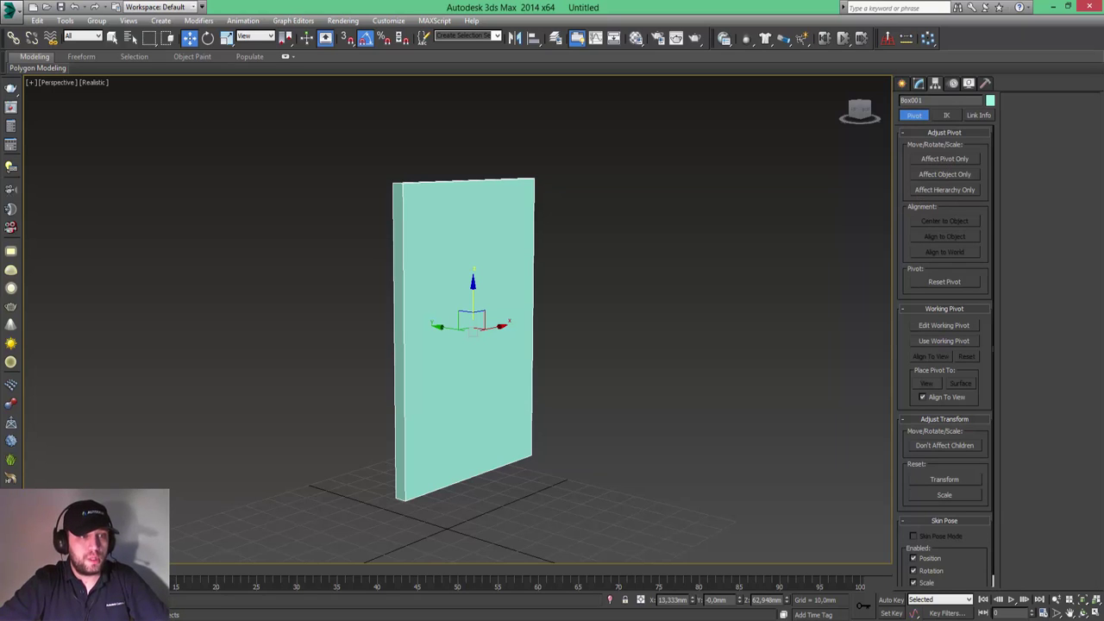
# Maximize the Left side view and hide its grid
pyautogui.click(1093, 611)
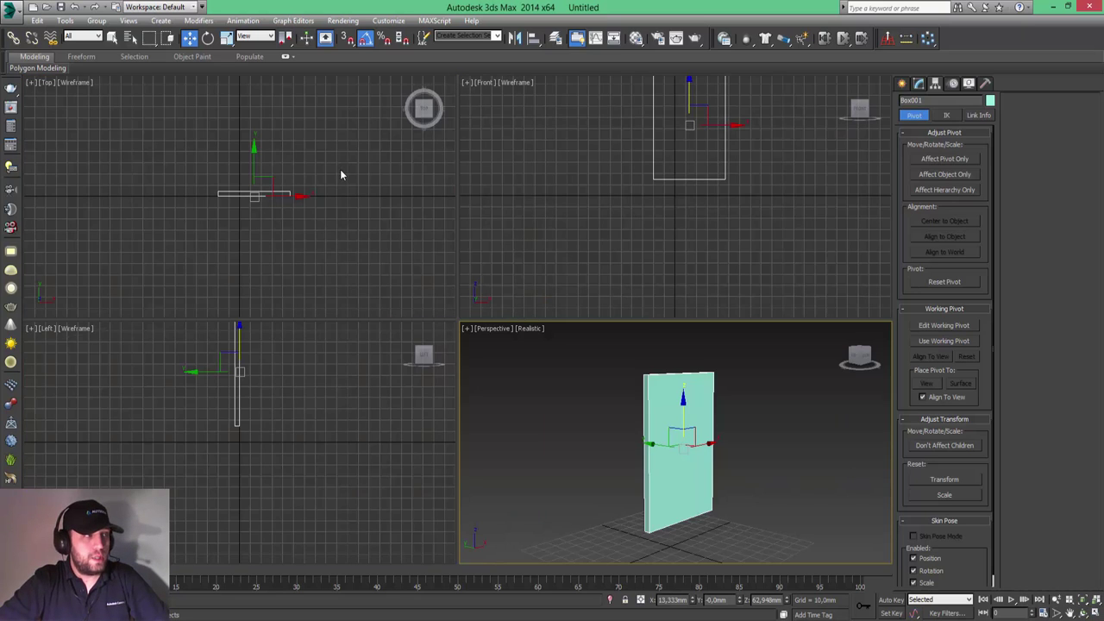
pyautogui.rightClick(288, 406)
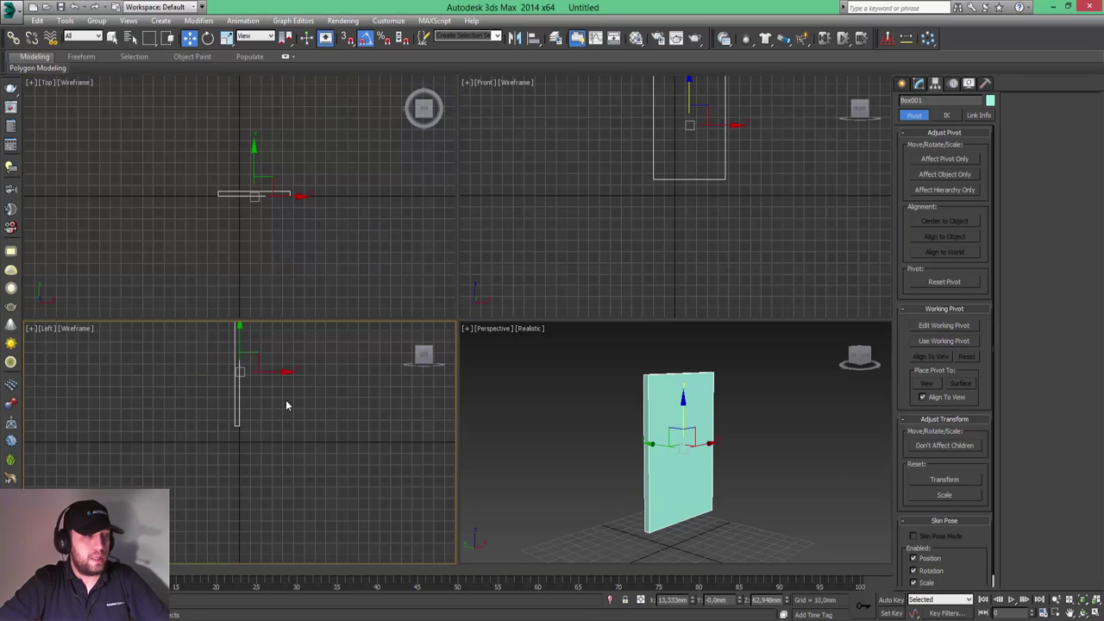
pyautogui.click(1093, 611)
pyautogui.scroll(2, 410, 285)
pyautogui.scroll(-2, 421, 293)
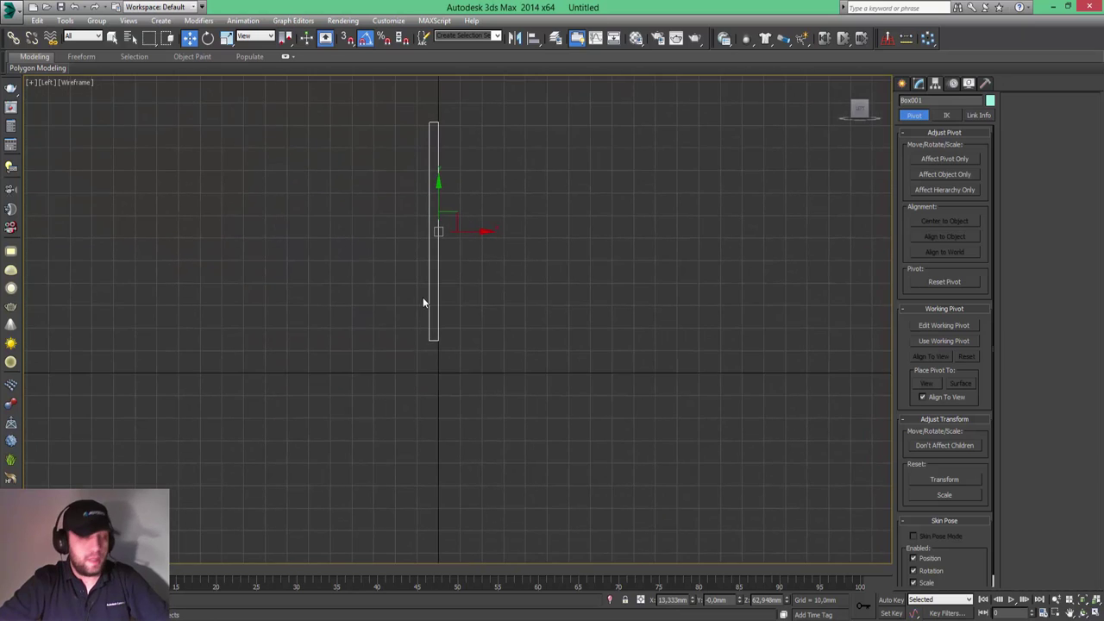
pyautogui.press('g')
# Move only the pivot down to the panel's bottom edge
pyautogui.click(956, 158)
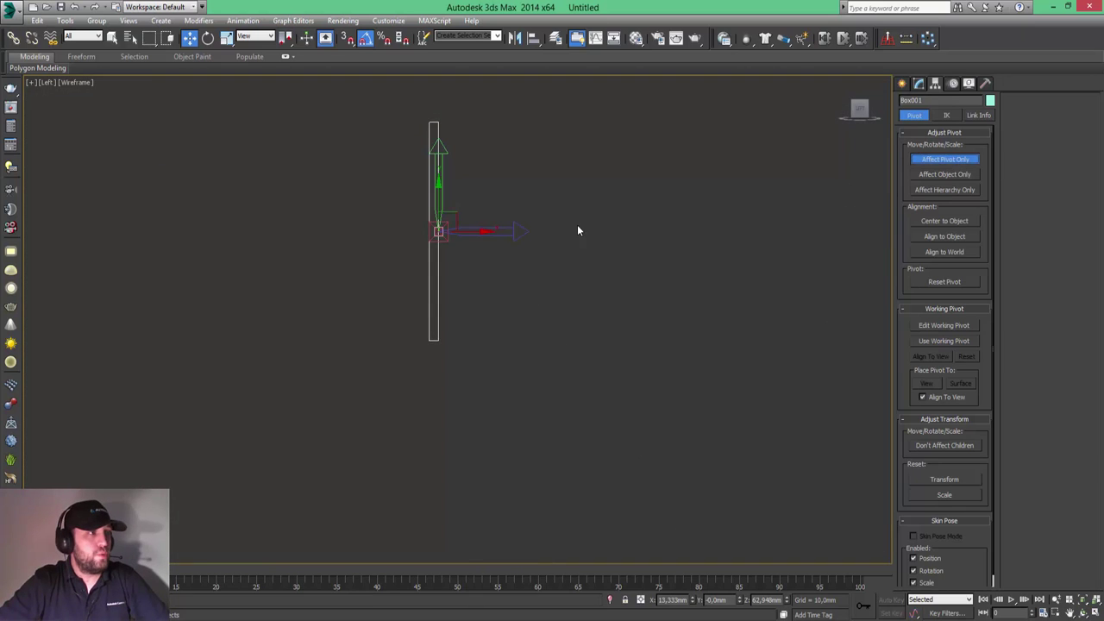
pyautogui.moveTo(444, 207); pyautogui.dragTo(425, 301)
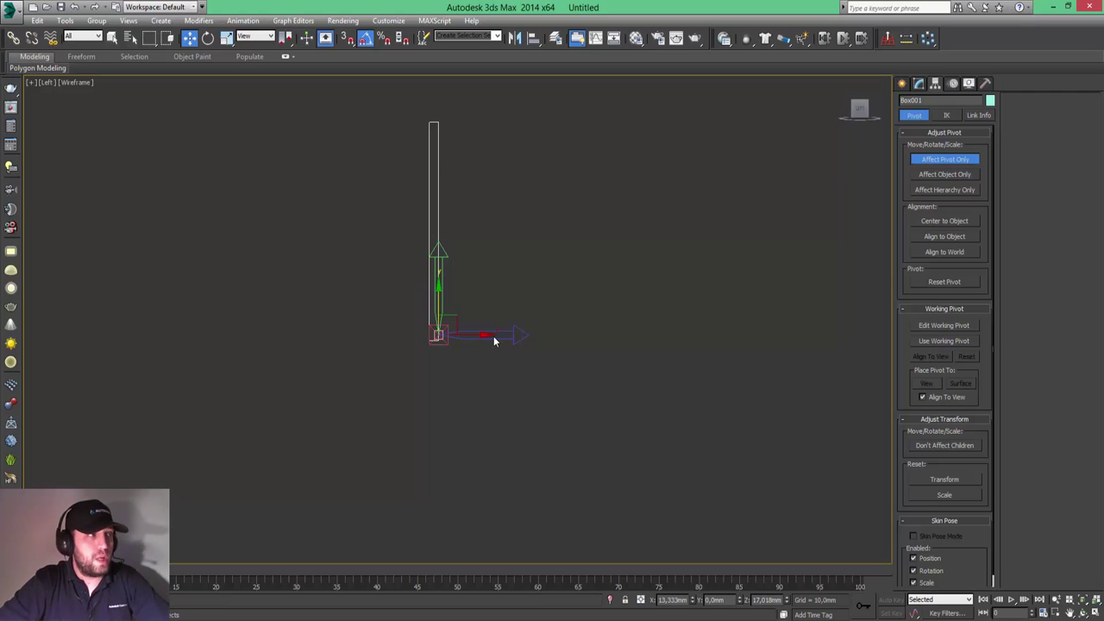
pyautogui.click(950, 160)
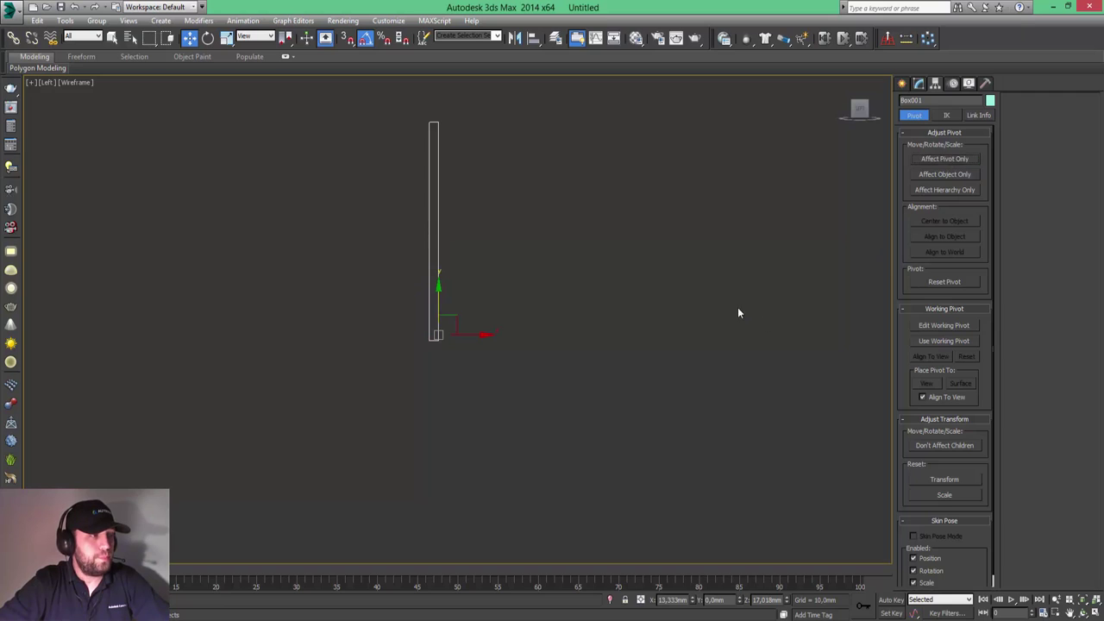
pyautogui.click(945, 159)
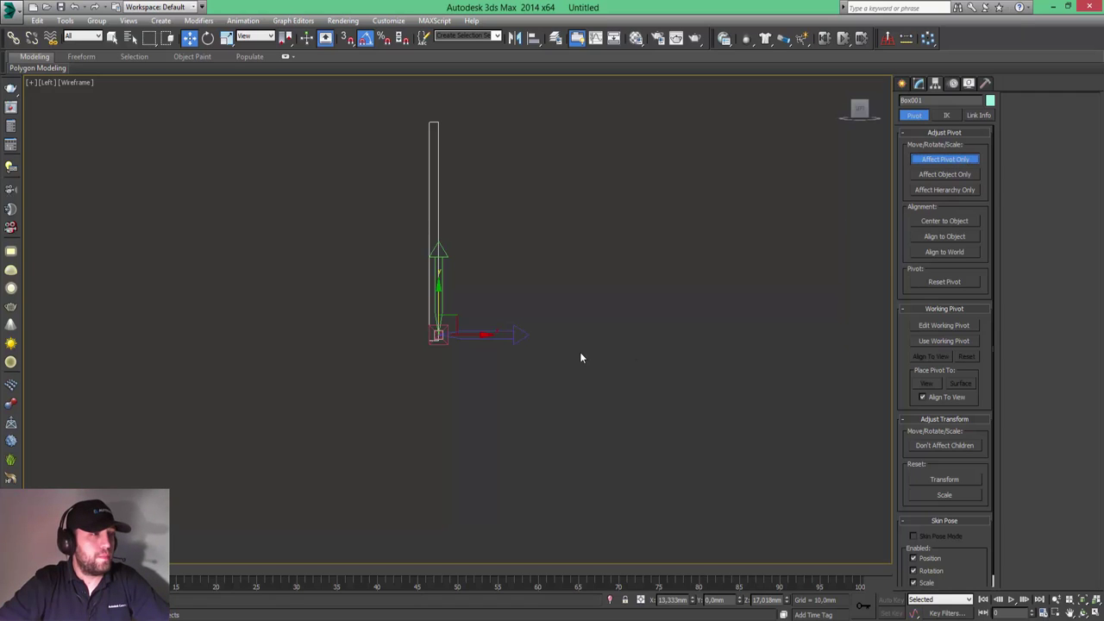
pyautogui.scroll(2, 418, 328)
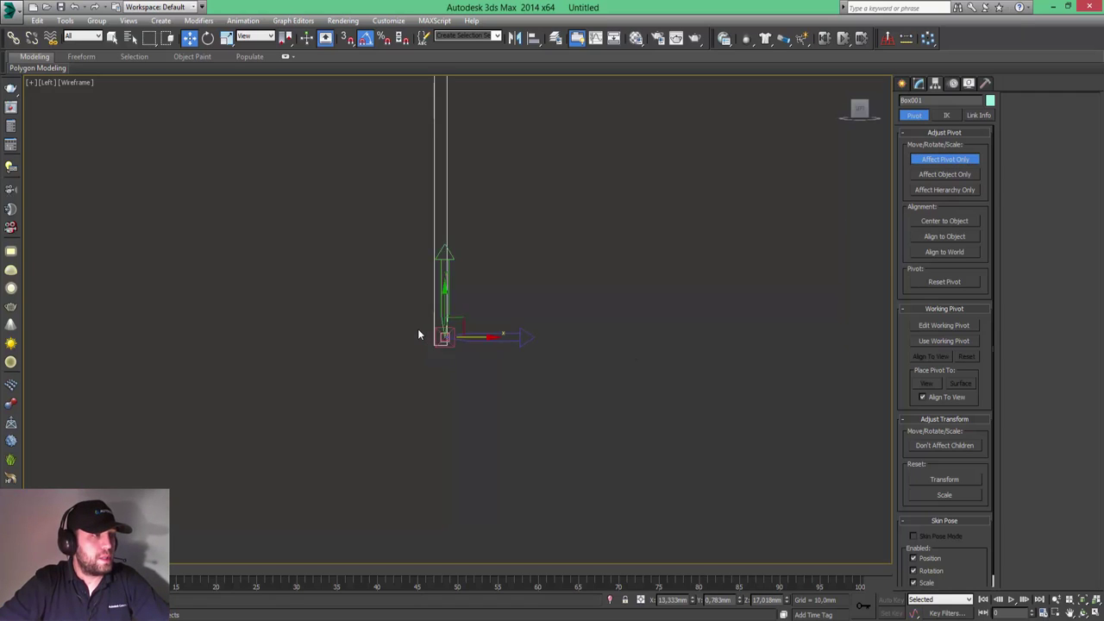
pyautogui.scroll(3, 418, 329)
pyautogui.scroll(3, 422, 335)
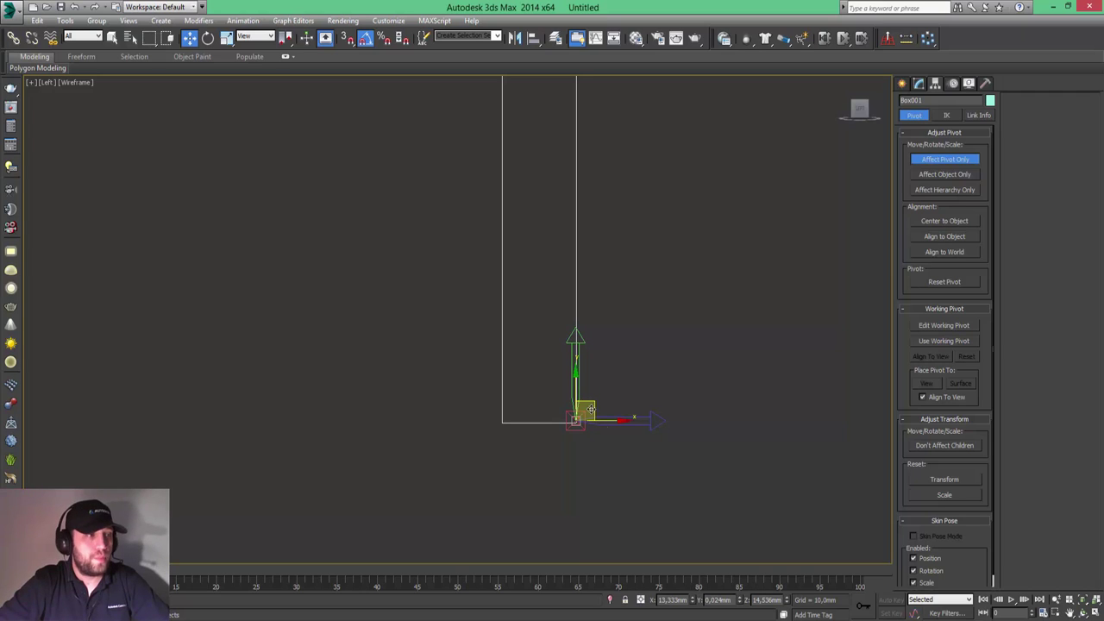
pyautogui.click(963, 160)
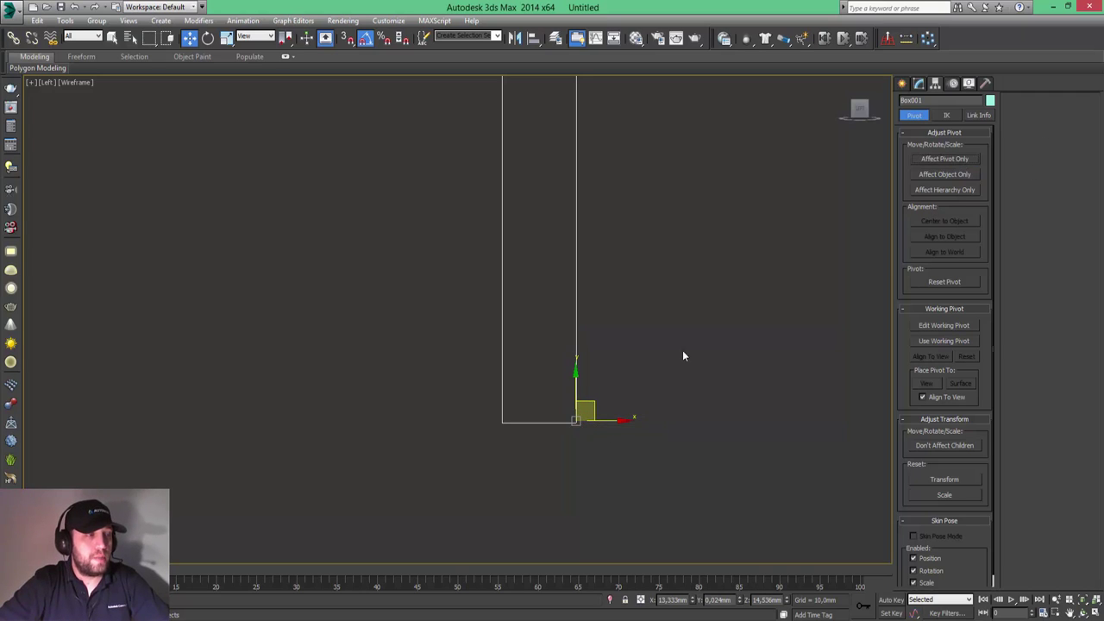
# Recenter the side view, confirm the 22.5° angle snap, and switch to Rotate
pyautogui.scroll(-1, 673, 341)
pyautogui.scroll(-2, 597, 357)
pyautogui.scroll(-1, 601, 350)
pyautogui.scroll(-1, 665, 259)
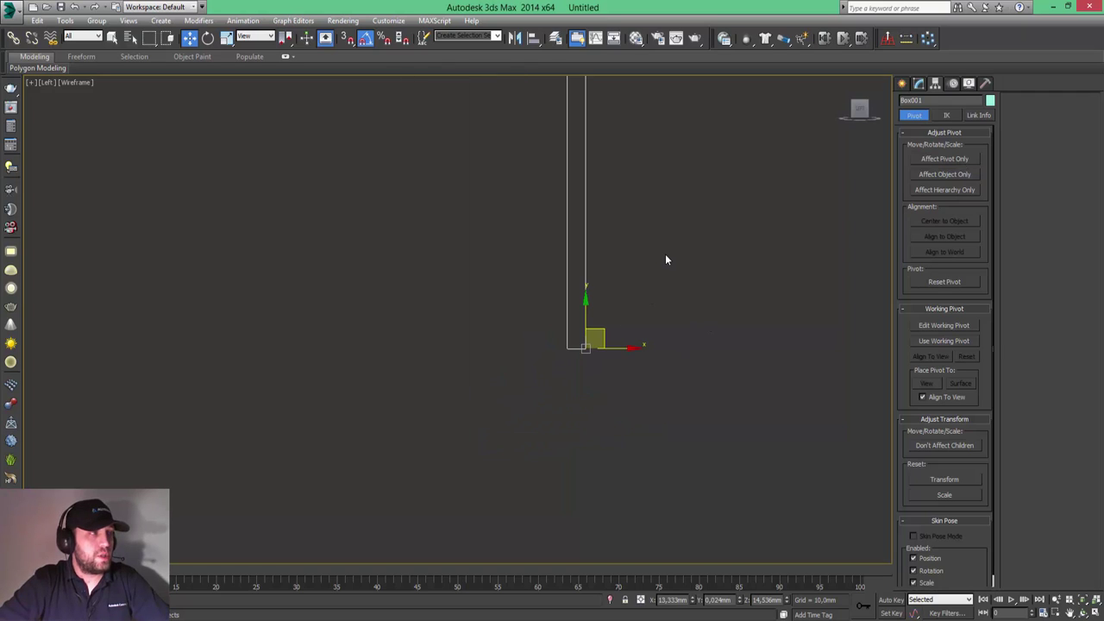
pyautogui.moveTo(690, 229); pyautogui.dragTo(574, 322, button='middle')
pyautogui.scroll(-1, 599, 276)
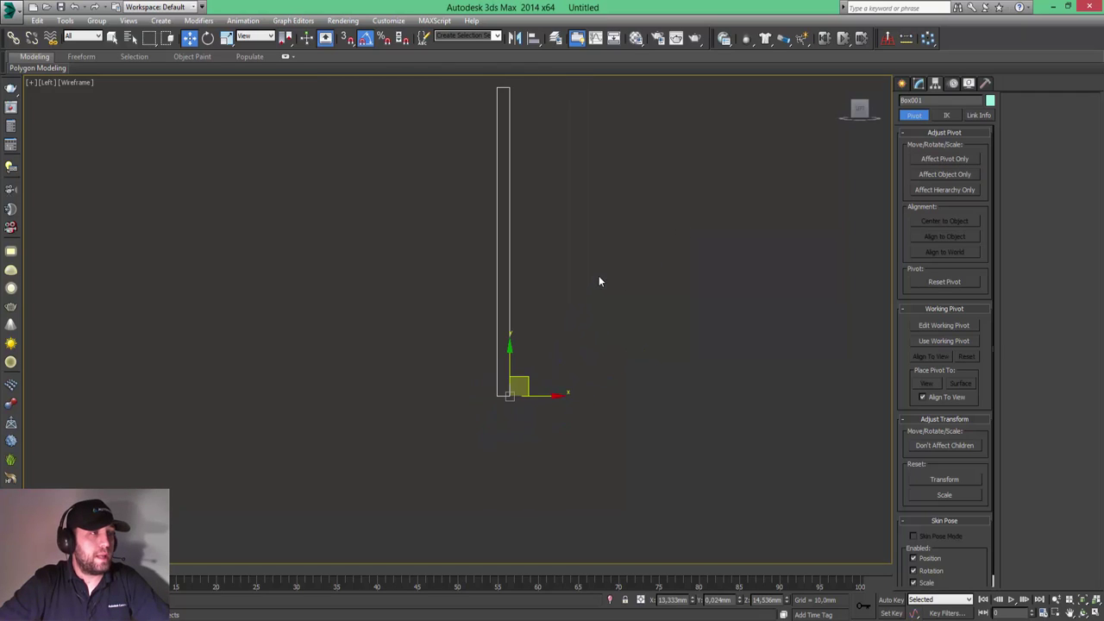
pyautogui.moveTo(621, 271); pyautogui.dragTo(583, 333, button='middle')
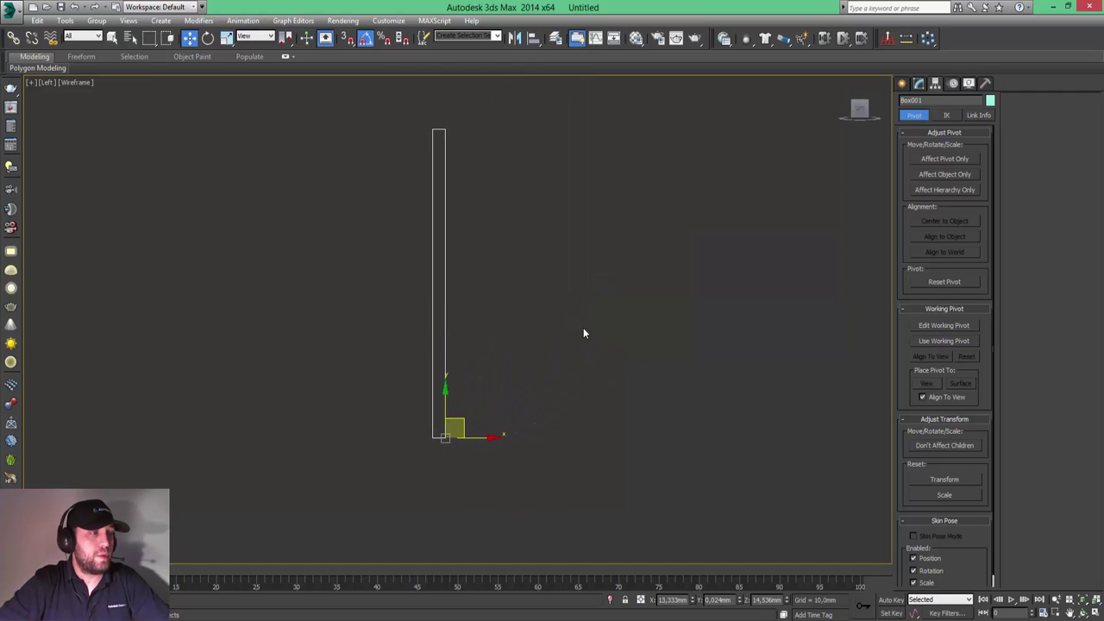
pyautogui.rightClick(365, 38)
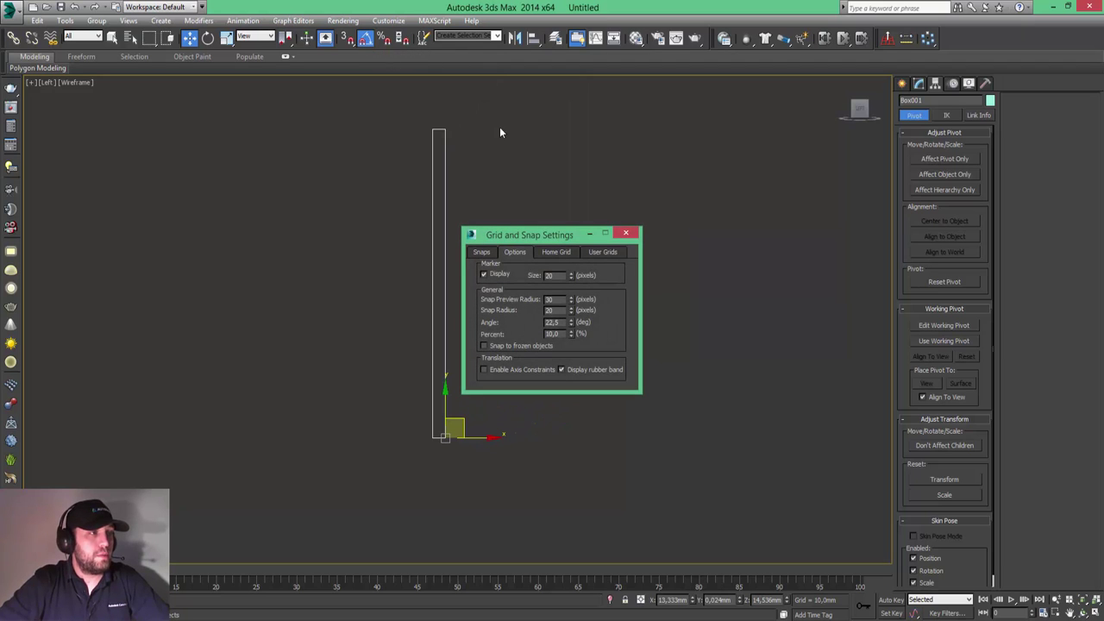
pyautogui.click(626, 234)
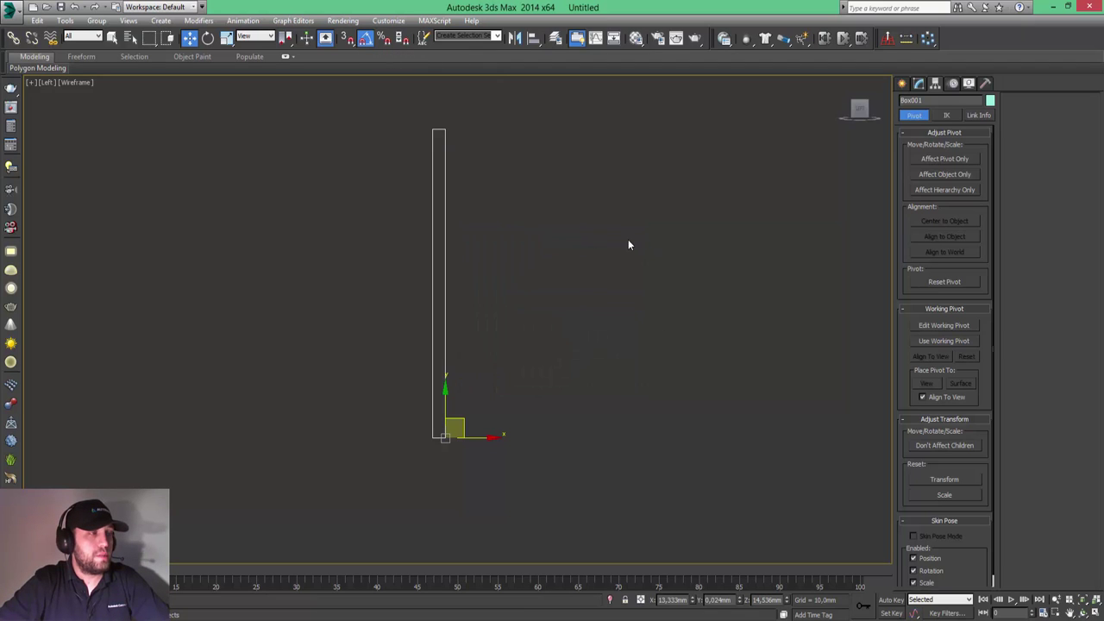
pyautogui.click(207, 38)
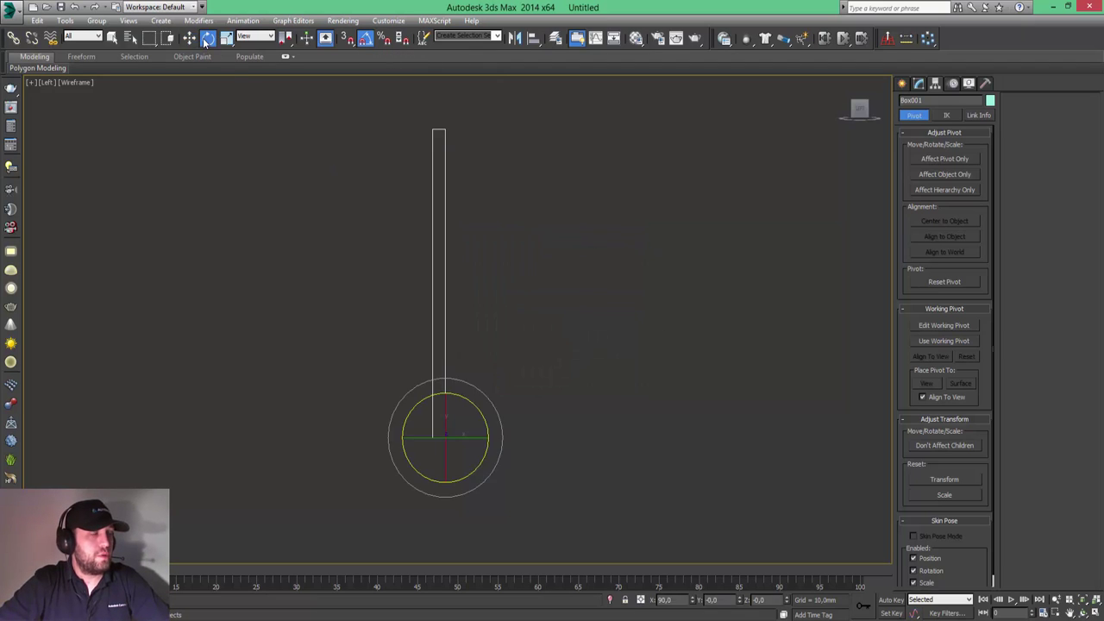
# Clone the panel twice, rotating each copy a further 22.5°, the second to 135°
pyautogui.rightClick(483, 393)
pyautogui.click(517, 456)
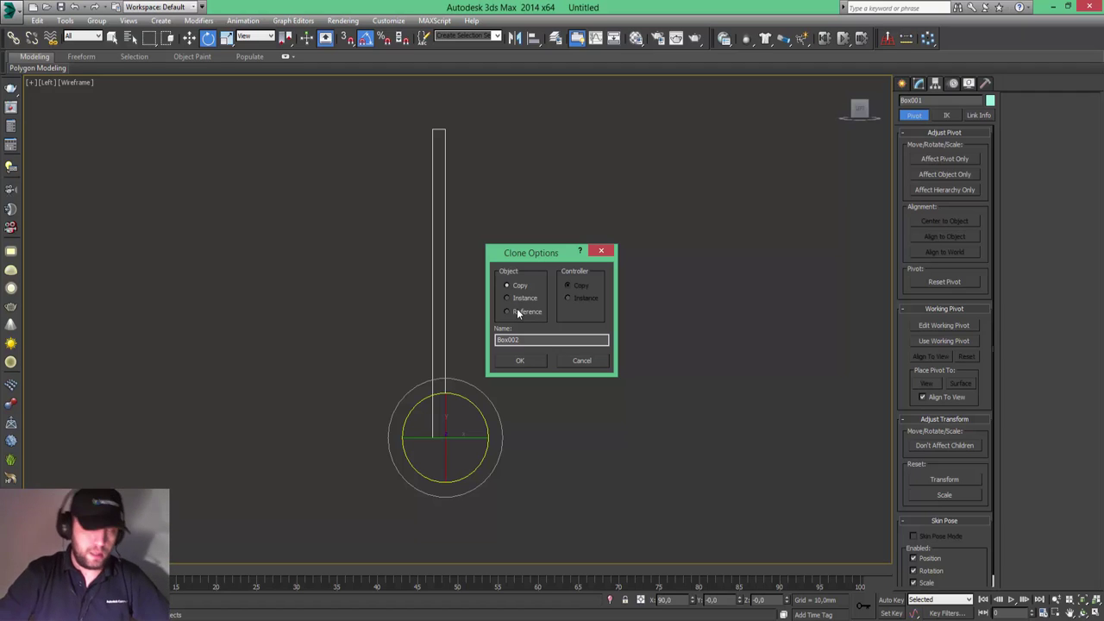
pyautogui.click(520, 361)
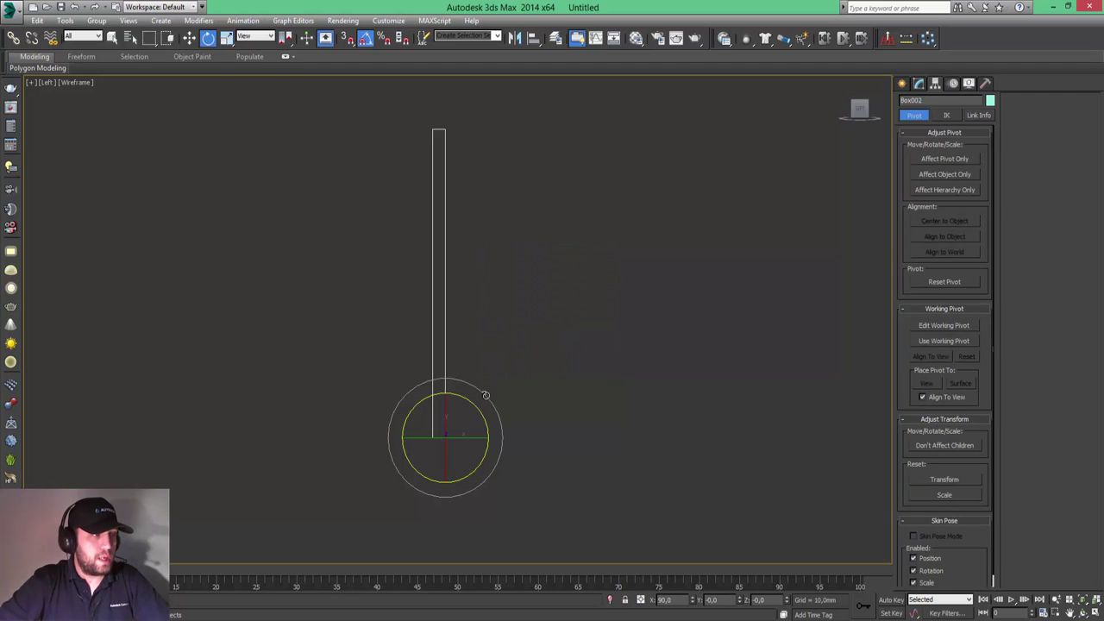
pyautogui.moveTo(485, 395); pyautogui.dragTo(491, 395)
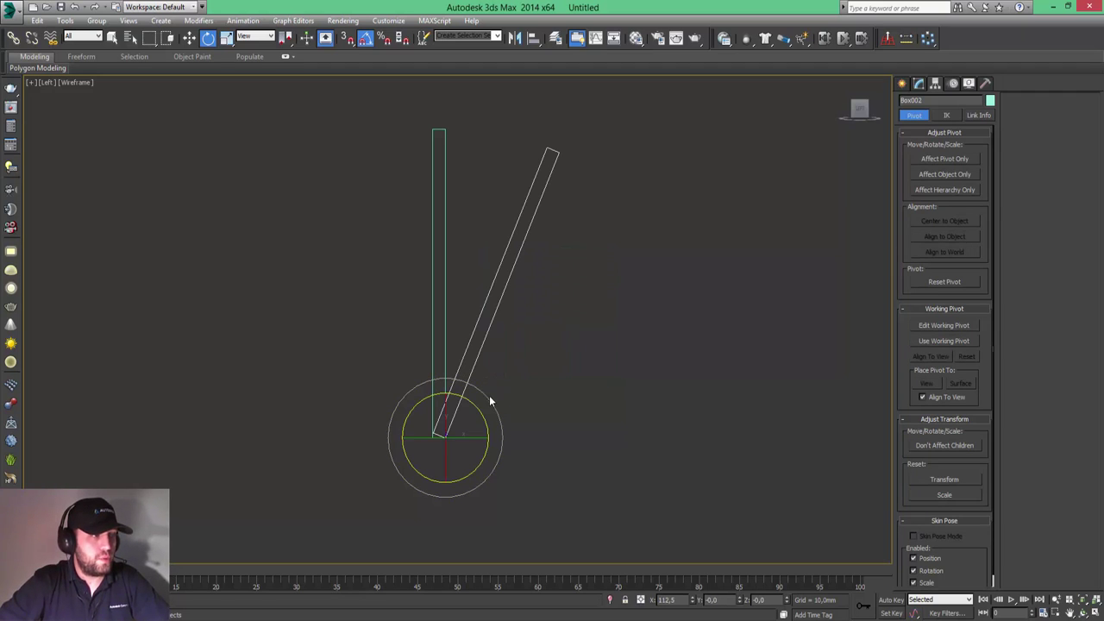
pyautogui.rightClick(487, 398)
pyautogui.click(512, 456)
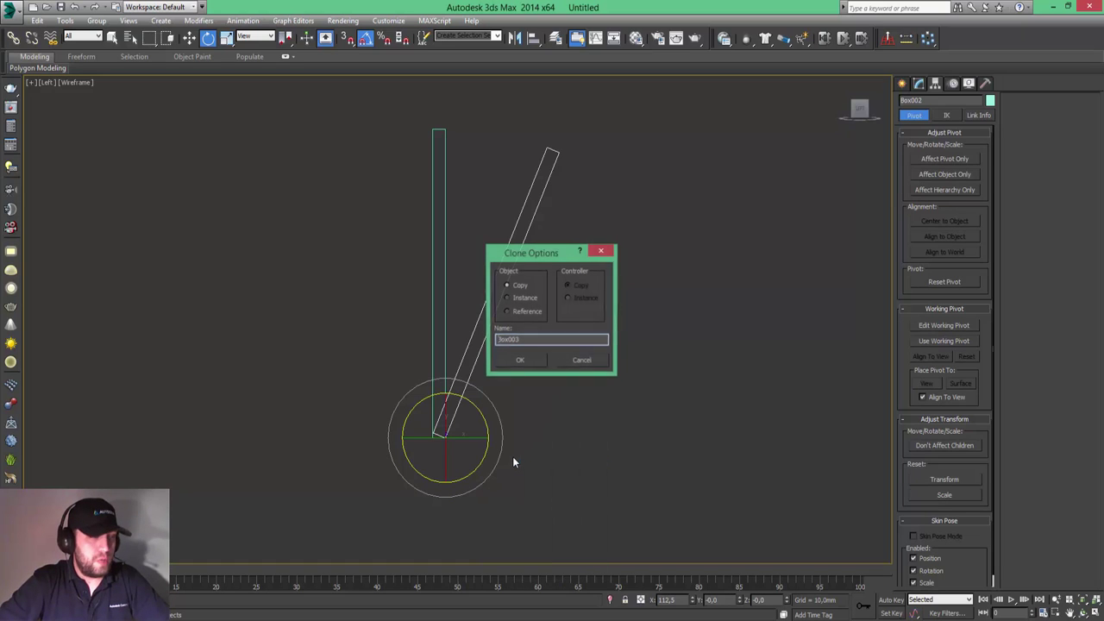
pyautogui.click(524, 360)
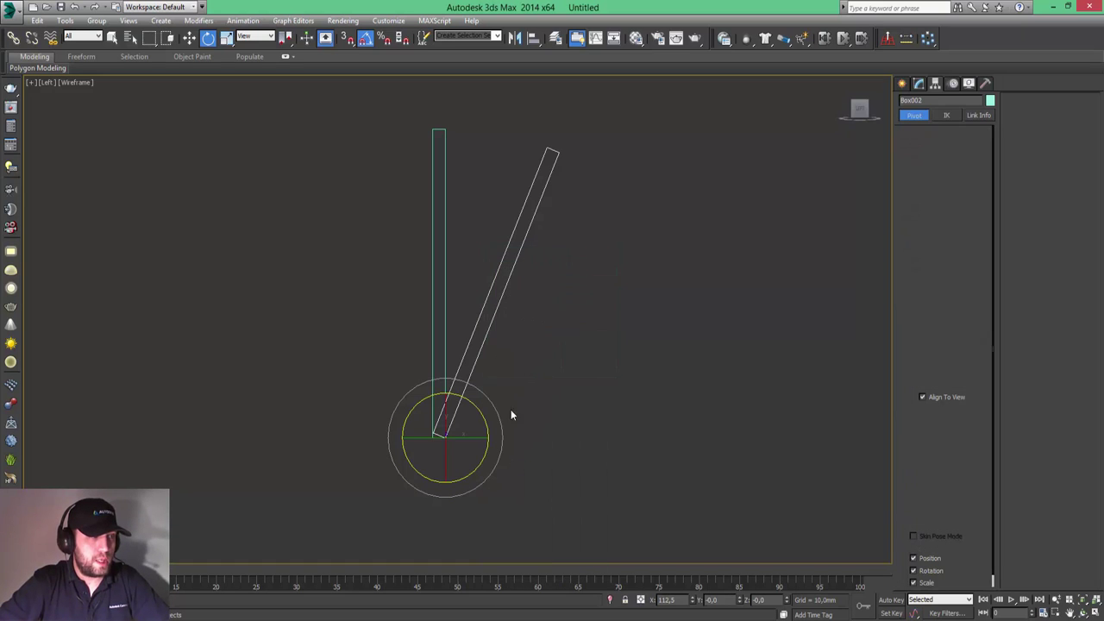
pyautogui.moveTo(496, 414); pyautogui.dragTo(501, 416)
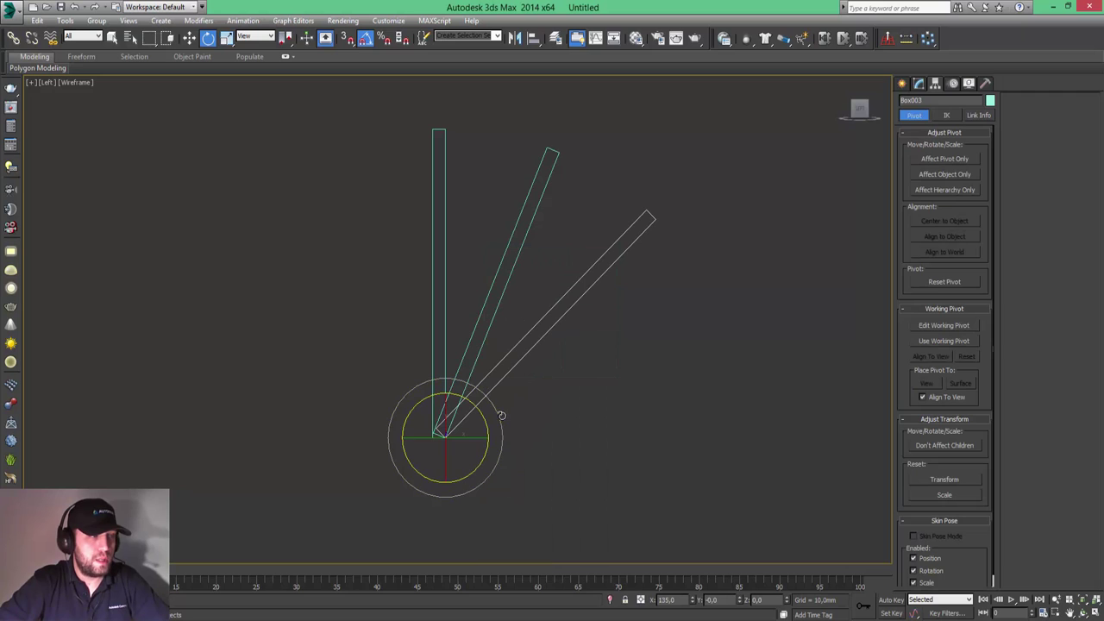
# Clone two more panels, tilting one to 157.5° and laying the last flat
pyautogui.rightClick(497, 417)
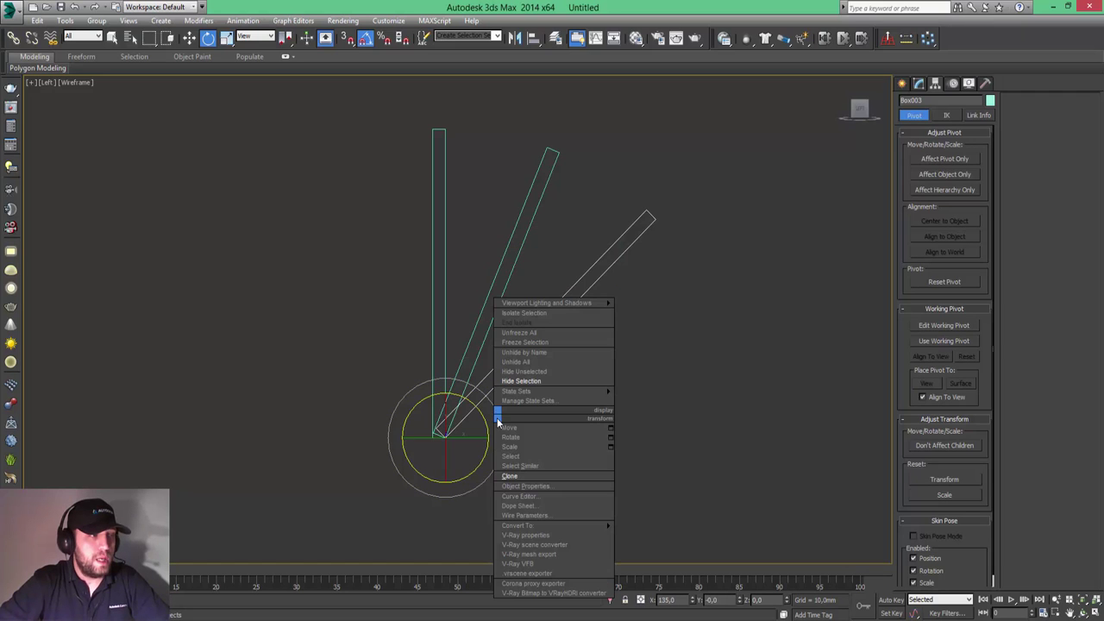
pyautogui.click(523, 475)
pyautogui.click(525, 360)
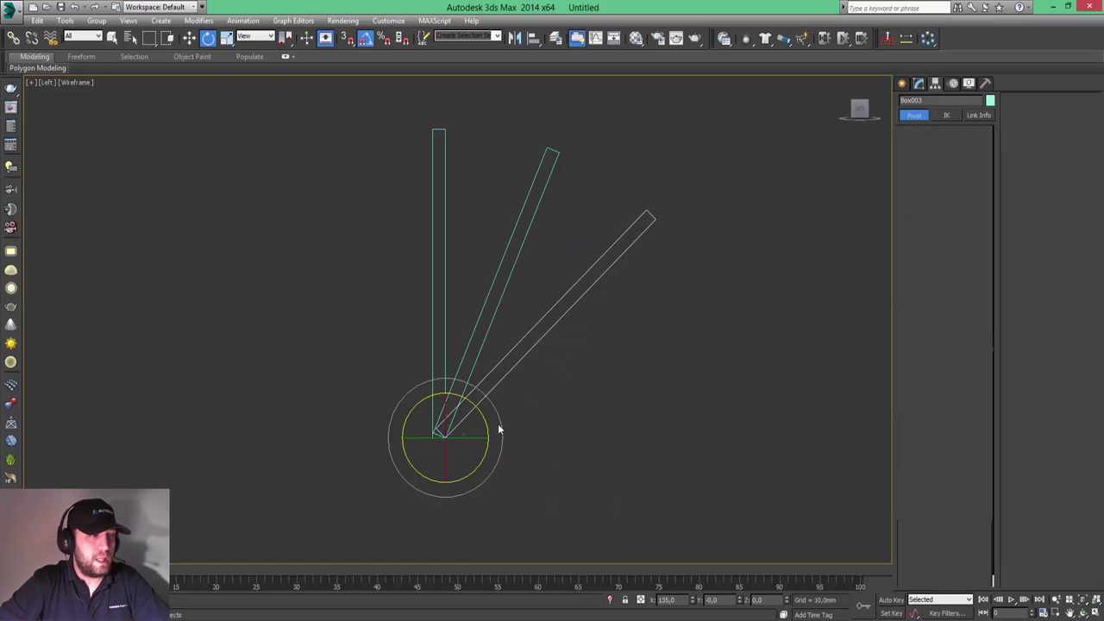
pyautogui.moveTo(501, 423); pyautogui.dragTo(503, 424)
pyautogui.rightClick(502, 422)
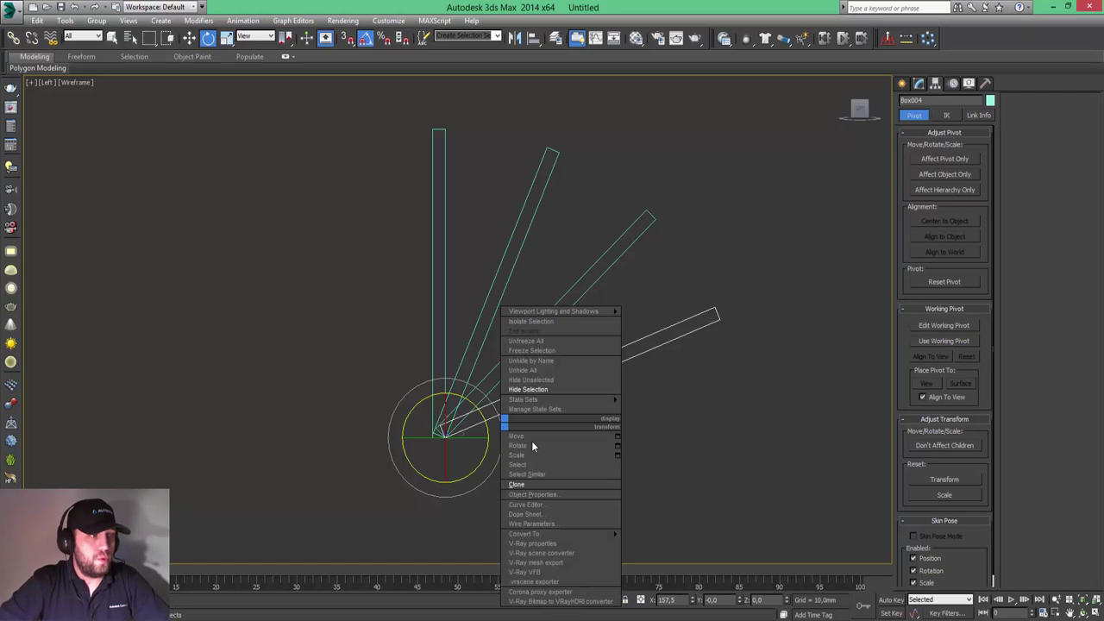
pyautogui.click(557, 485)
pyautogui.click(520, 365)
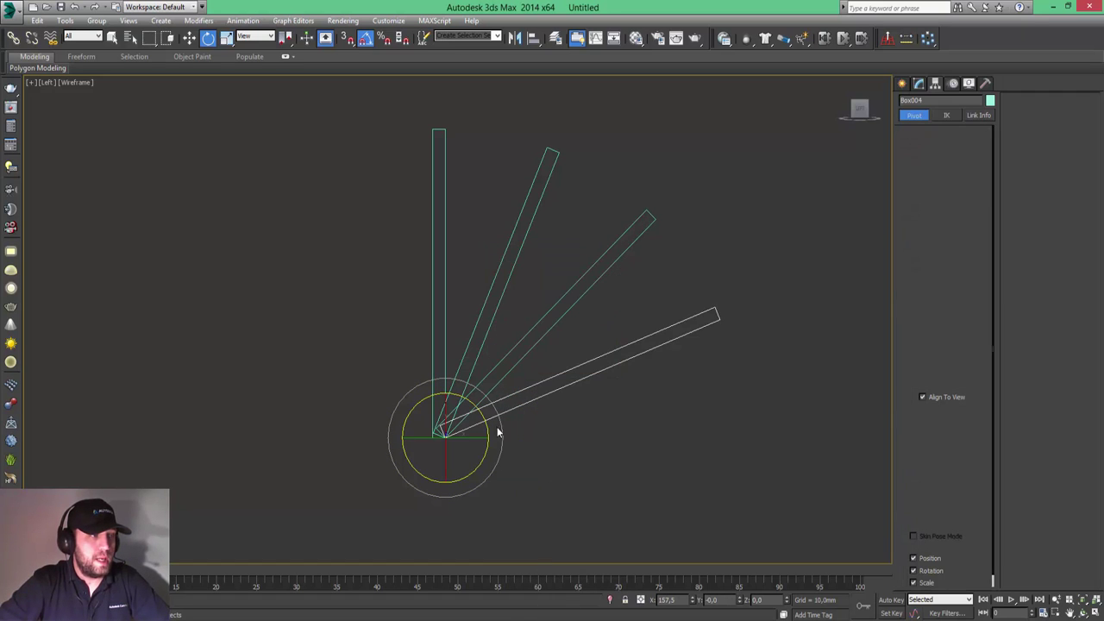
pyautogui.moveTo(499, 424); pyautogui.dragTo(505, 432)
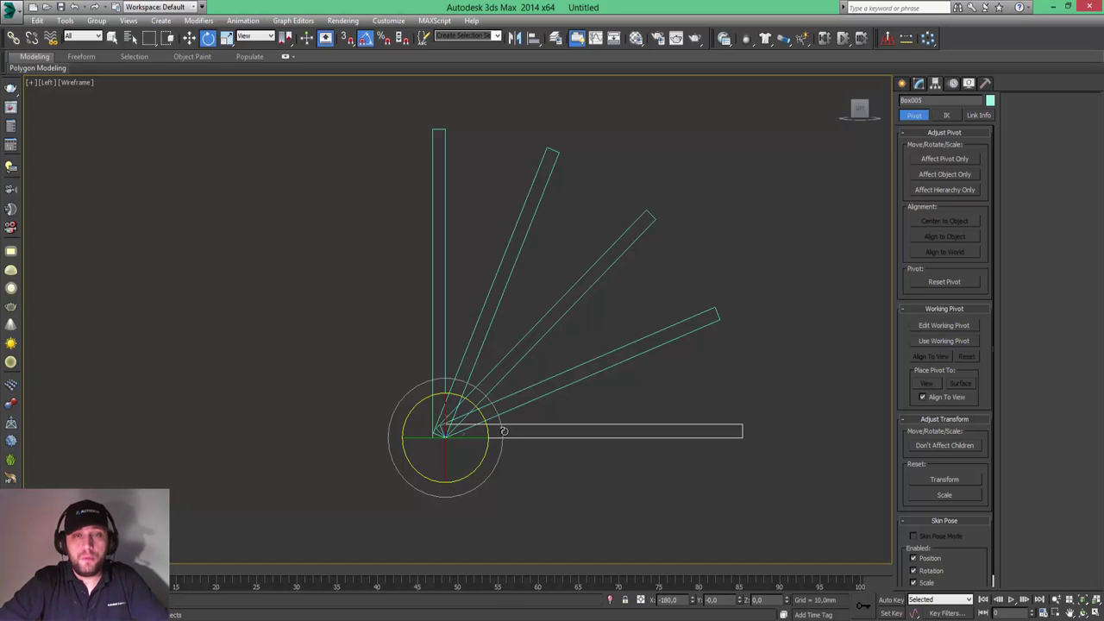
# Frame the fanned panels in a maximized Perspective view and render a test image
pyautogui.click(1095, 612)
pyautogui.click(769, 416)
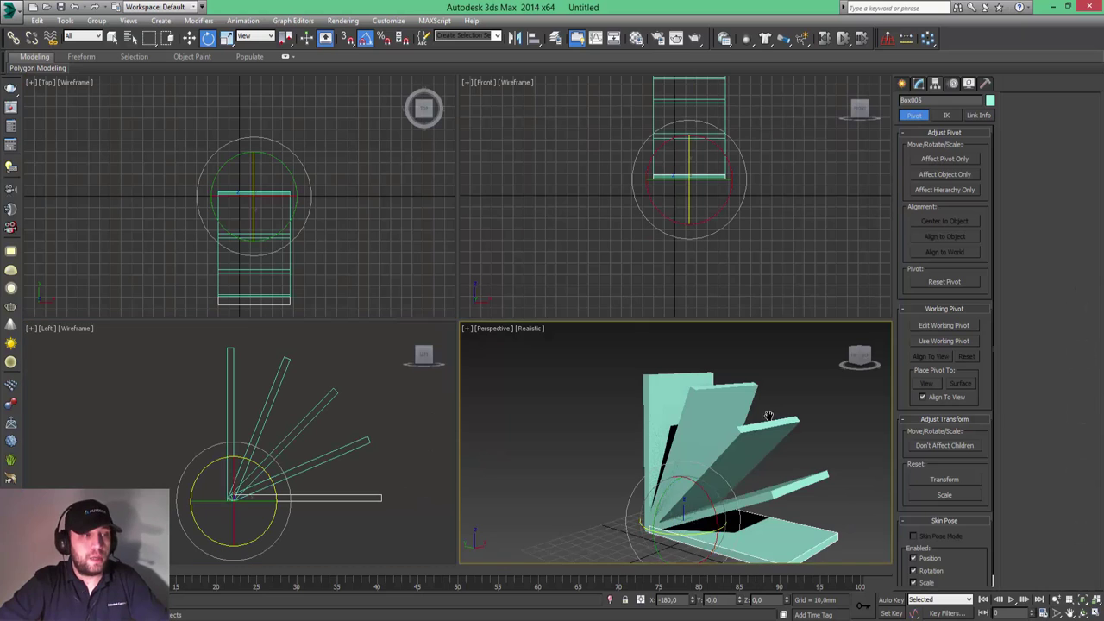
pyautogui.moveTo(768, 417); pyautogui.dragTo(688, 400, button='middle')
pyautogui.click(1096, 612)
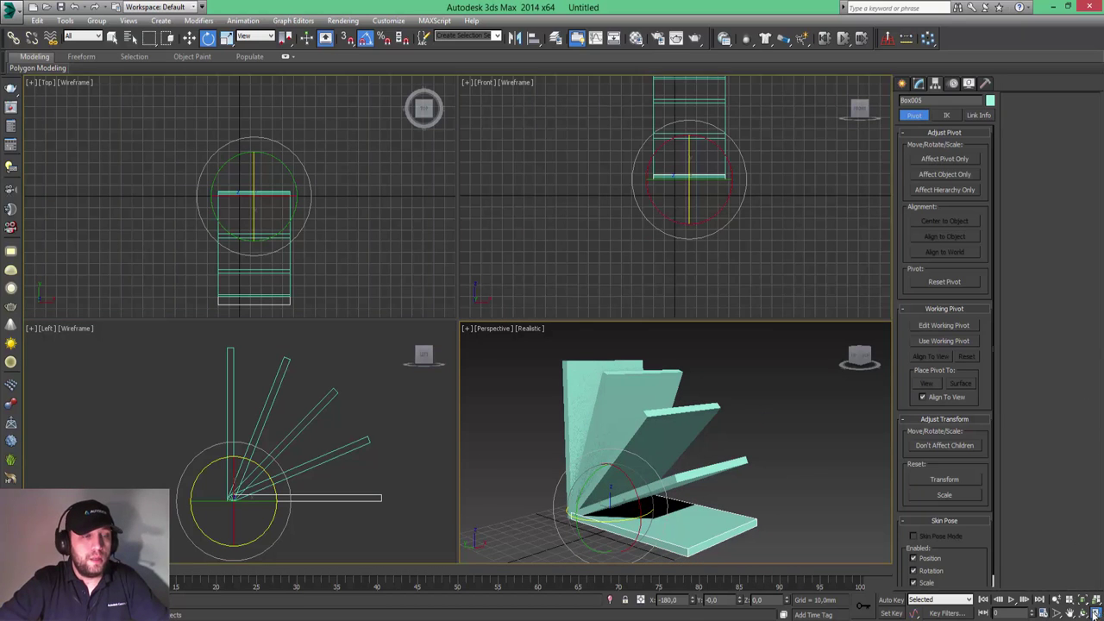
pyautogui.moveTo(609, 367); pyautogui.dragTo(620, 362, button='middle')
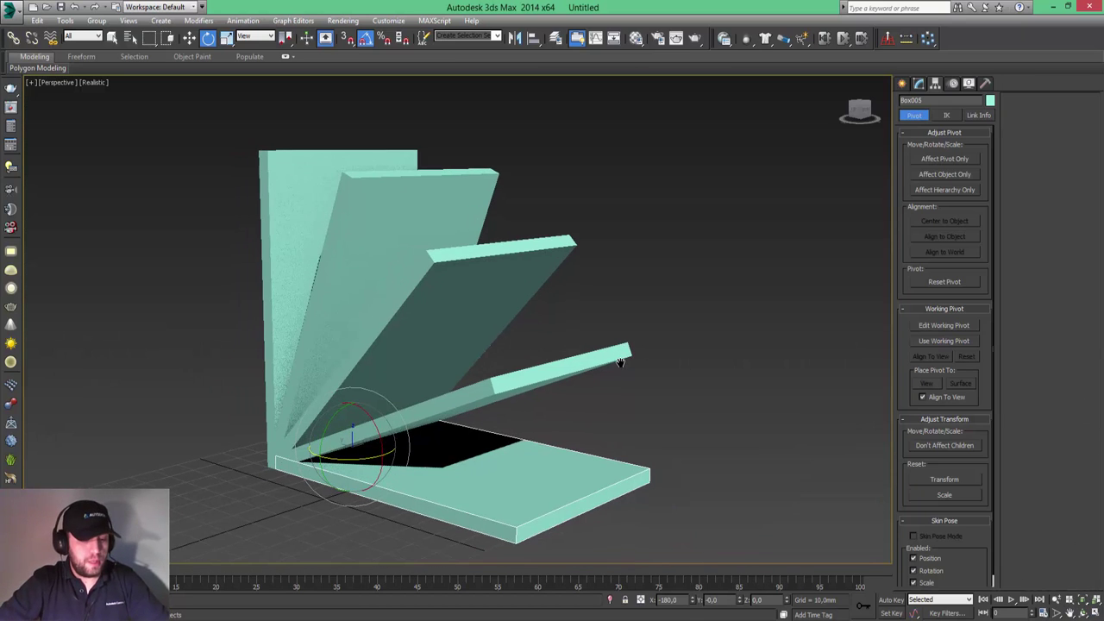
pyautogui.hotkey('shift', 'q')
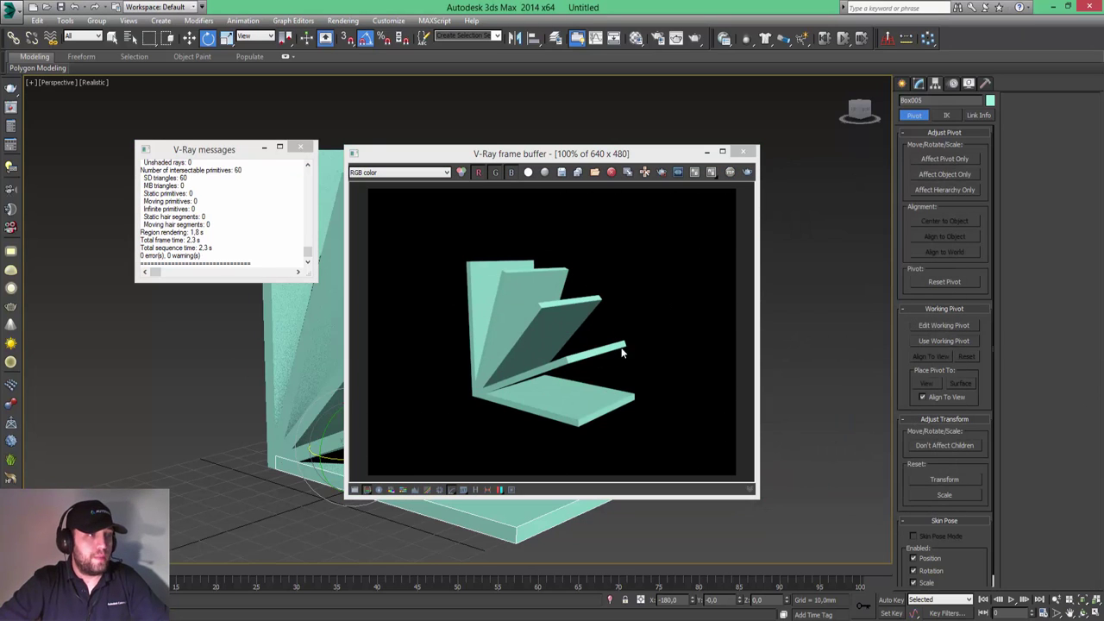
# Close the V-Ray frame buffer and messages windows, then switch to Select and Move
pyautogui.click(743, 151)
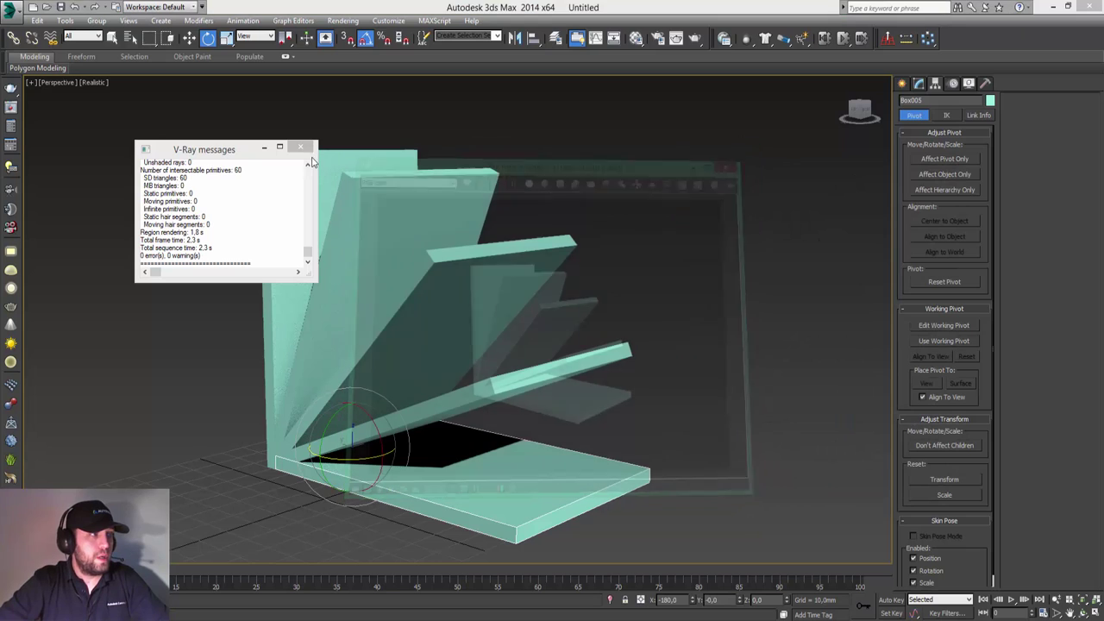
pyautogui.click(301, 147)
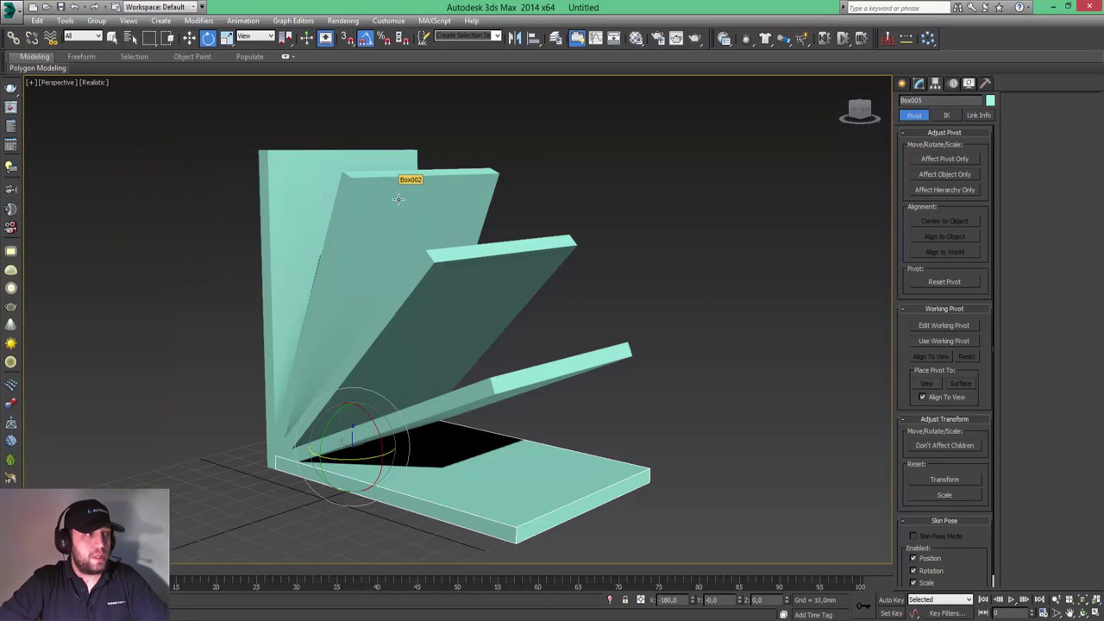
pyautogui.press('w')
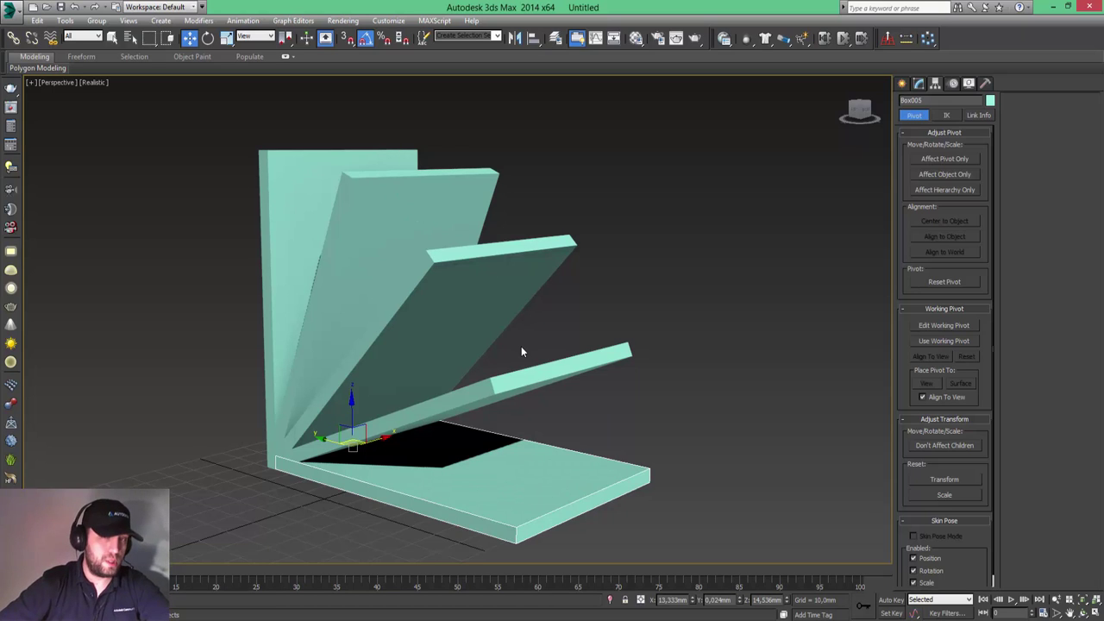
# Select the three tilted middle panels and set their Object Properties visibility to 0.5
pyautogui.click(407, 187)
pyautogui.click(480, 268)
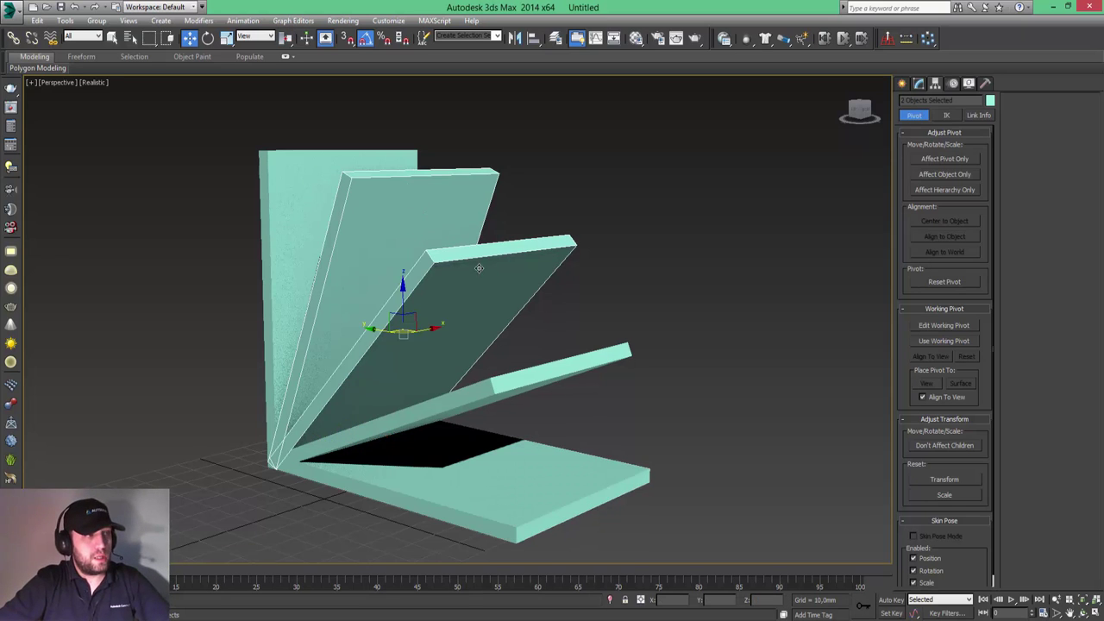
pyautogui.keyDown('ctrl'); pyautogui.click(542, 368); pyautogui.keyUp('ctrl')
pyautogui.rightClick(541, 368)
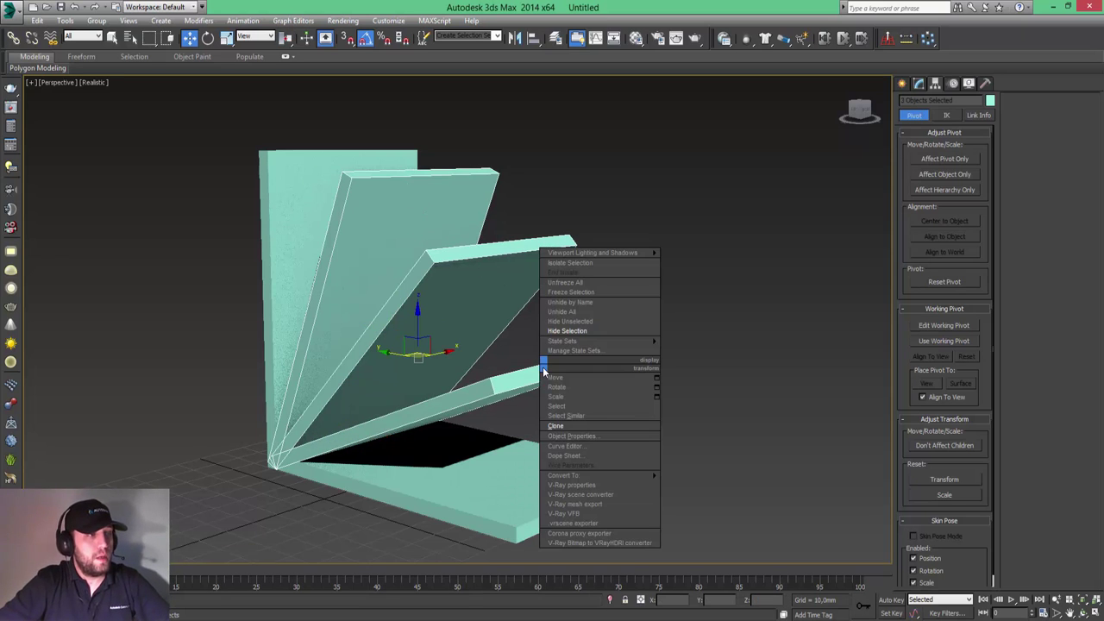
pyautogui.click(580, 439)
pyautogui.click(458, 146)
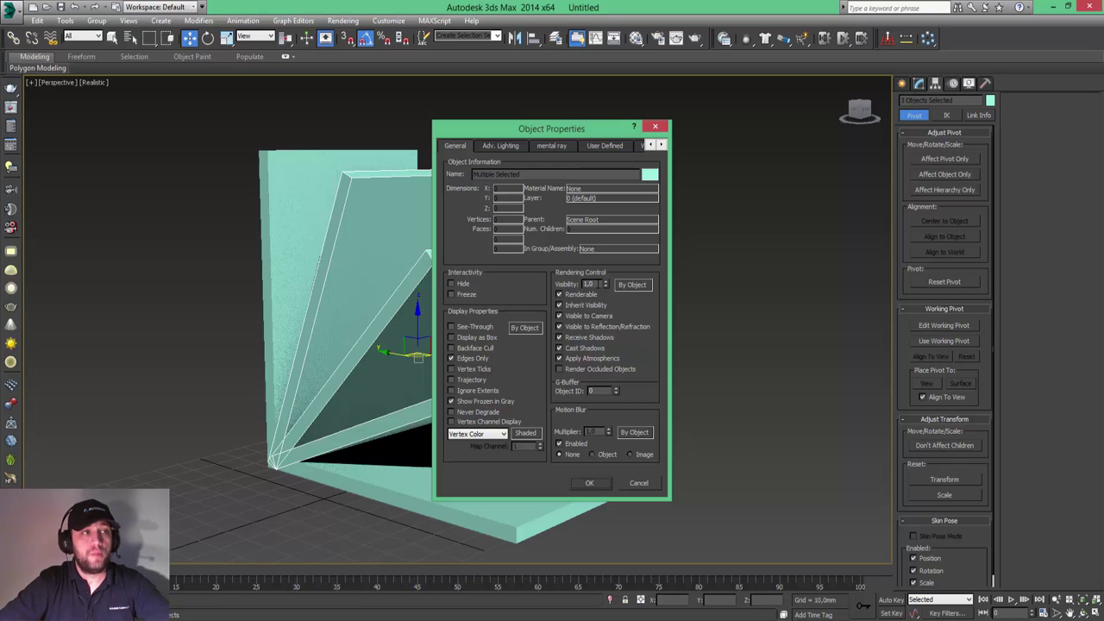
pyautogui.write('0.5')
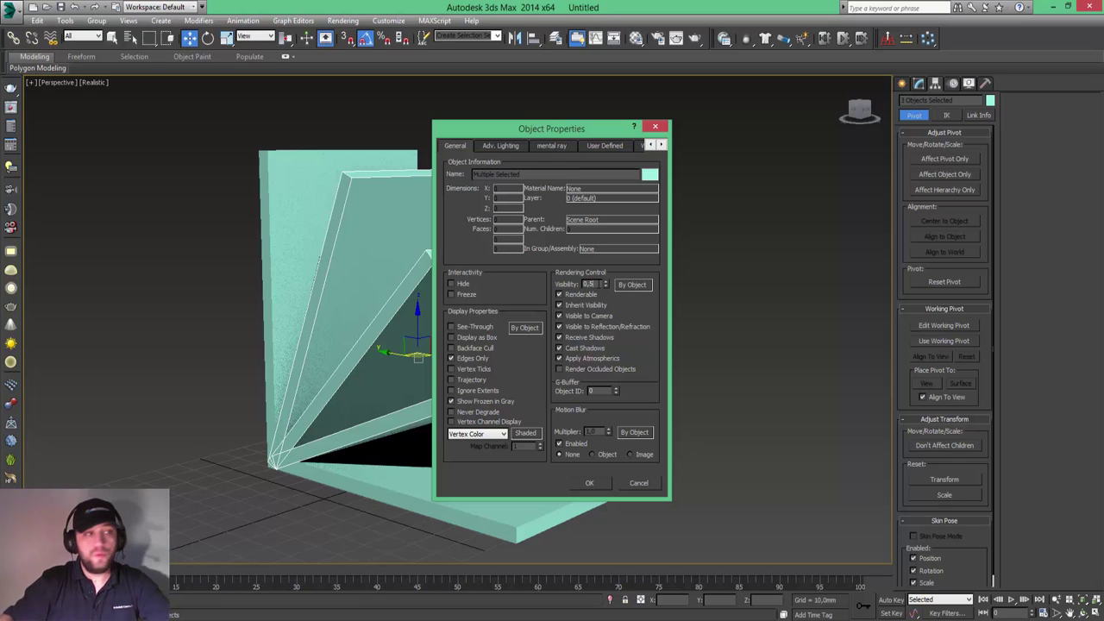
pyautogui.press('Return')
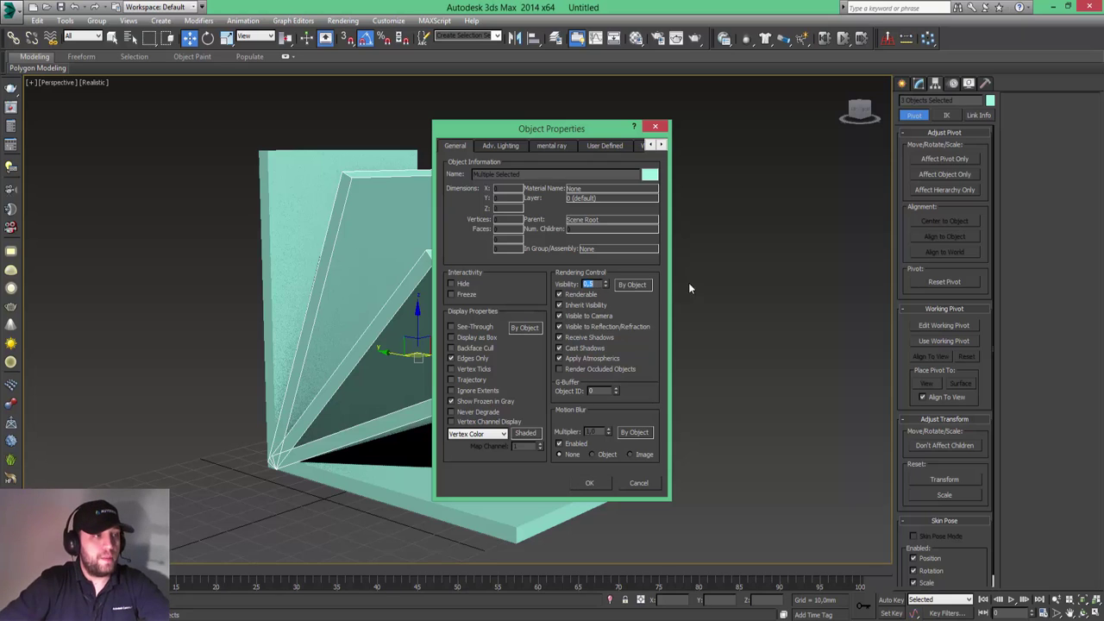
pyautogui.click(589, 483)
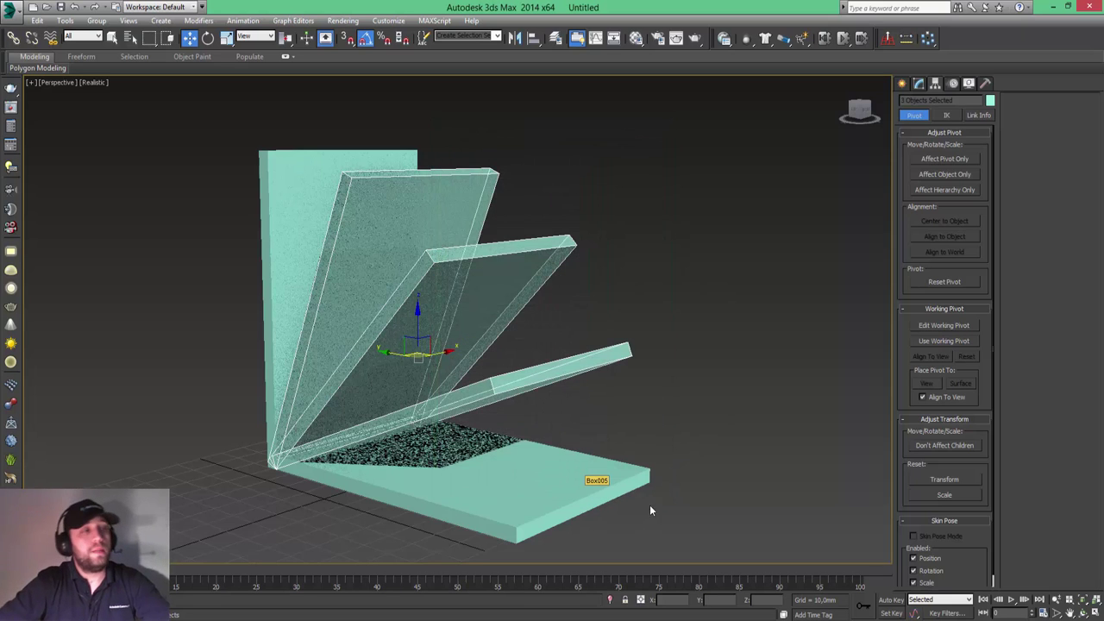
# Deselect everything, render a V-Ray test of the half-transparent panels, then close the frame
pyautogui.click(728, 373)
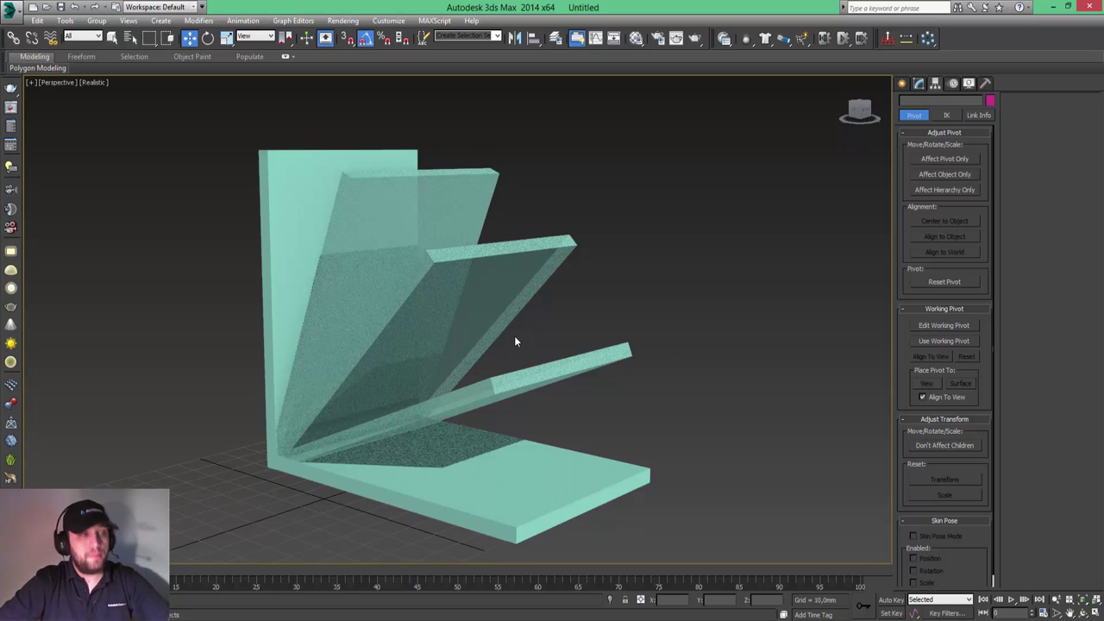
pyautogui.hotkey('shift', 'q')
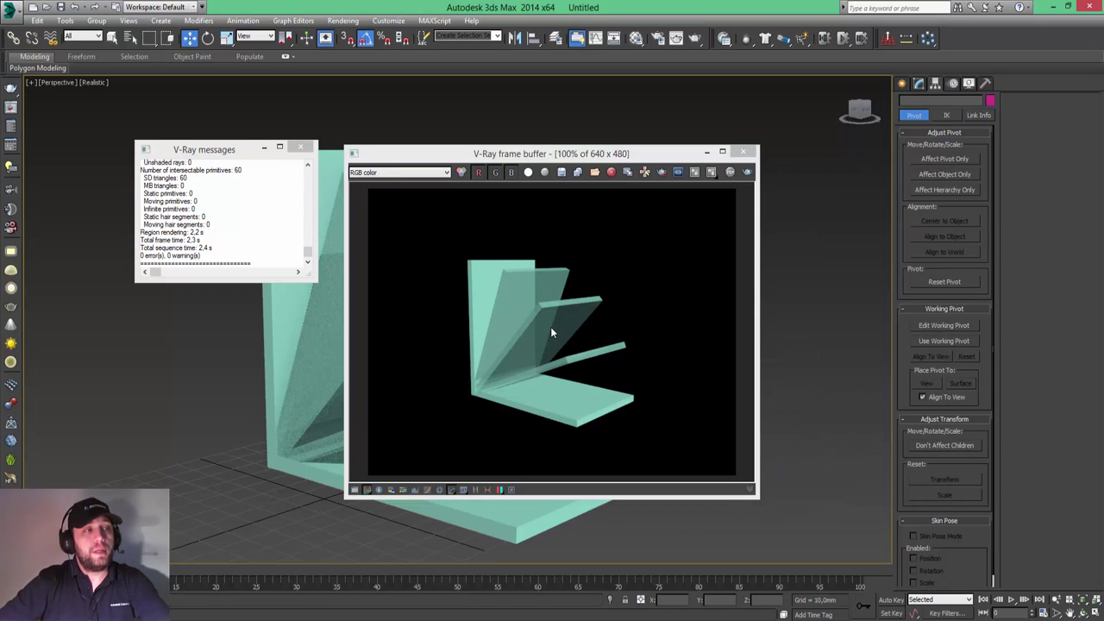
pyautogui.click(742, 151)
# Group the three fanned panels as Group001
pyautogui.click(432, 203)
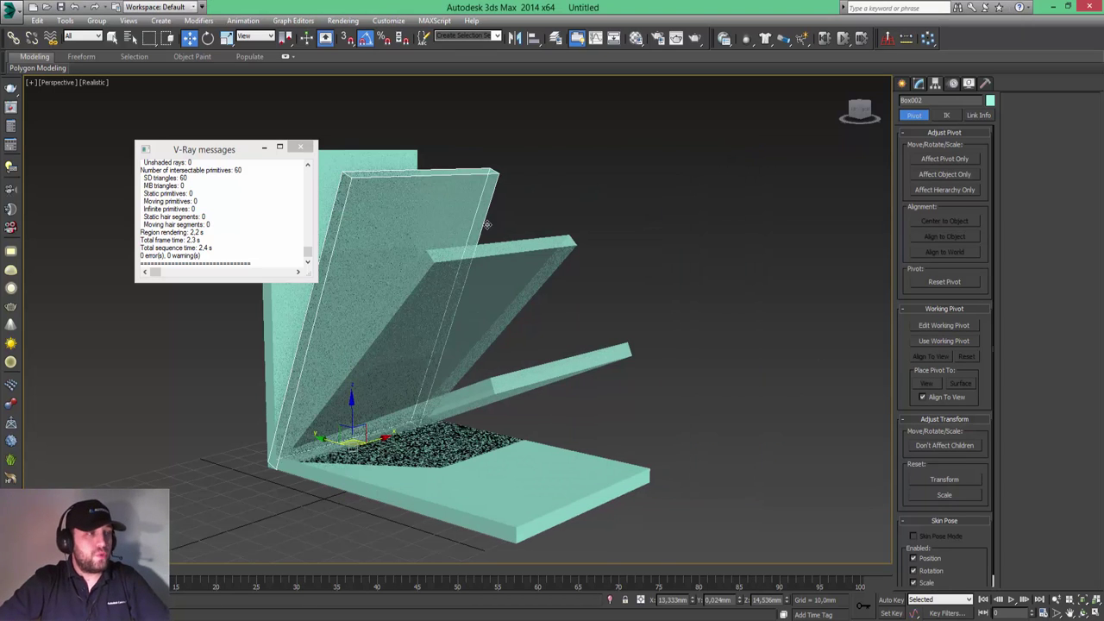
pyautogui.keyDown('ctrl'); pyautogui.click(524, 266); pyautogui.keyUp('ctrl')
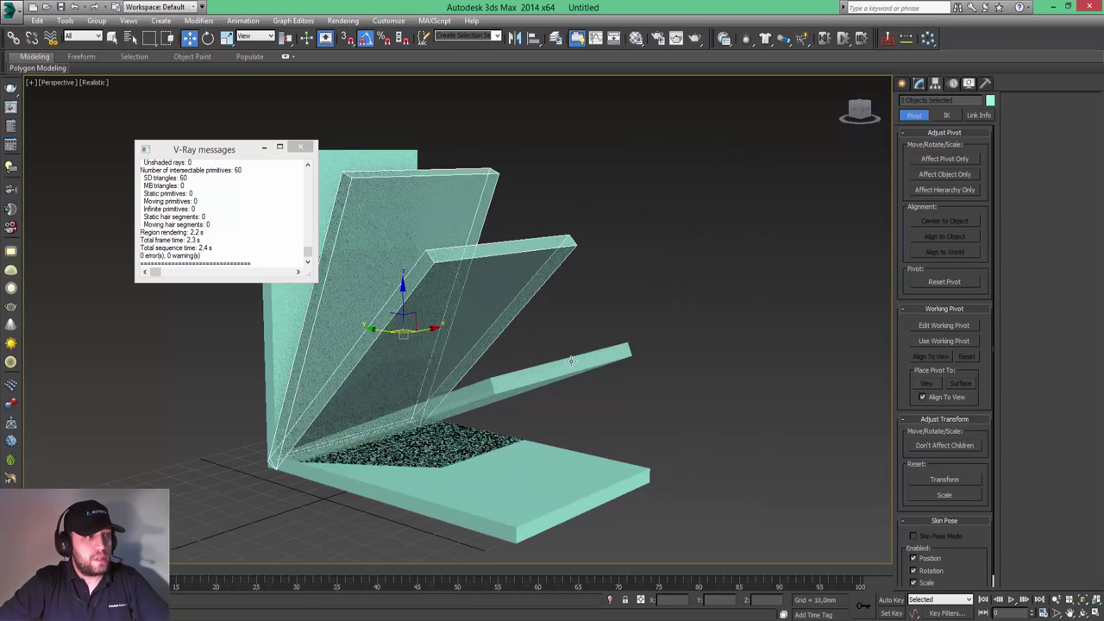
pyautogui.keyDown('ctrl'); pyautogui.click(571, 358); pyautogui.keyUp('ctrl')
pyautogui.click(97, 19)
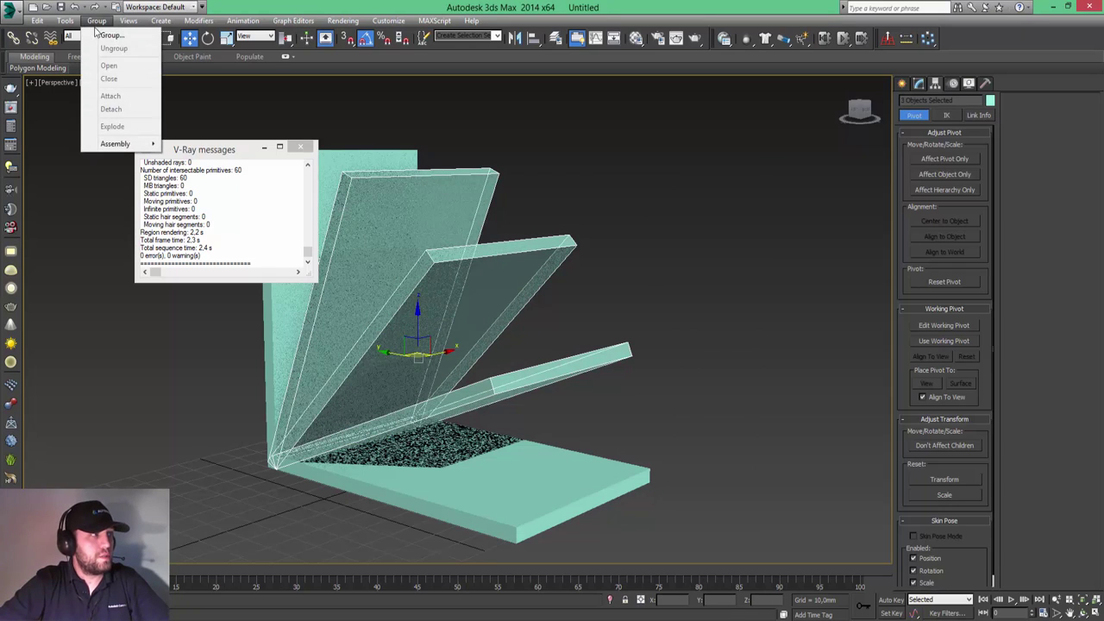
pyautogui.click(99, 35)
pyautogui.press('Return')
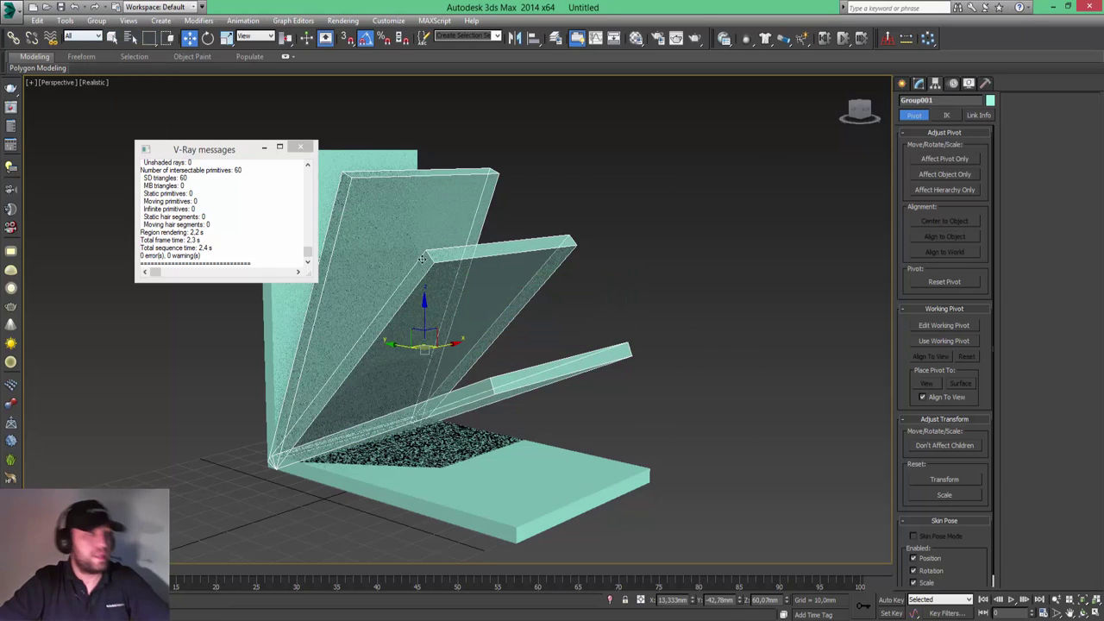
# Set Group001's Object Properties visibility to 0.2, then deselect it
pyautogui.rightClick(447, 346)
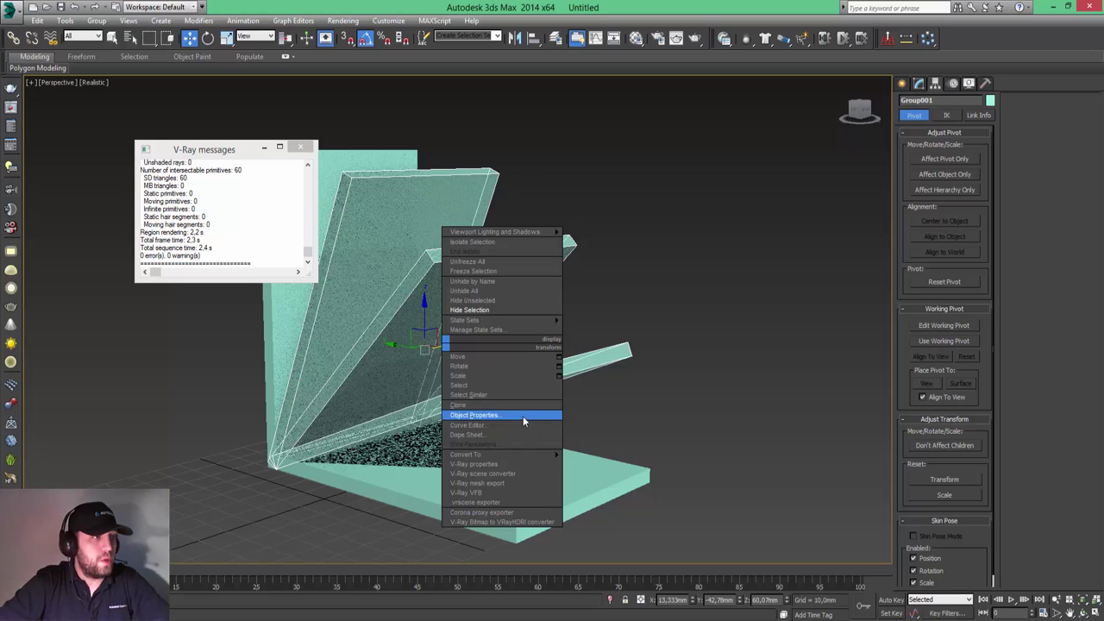
pyautogui.click(522, 416)
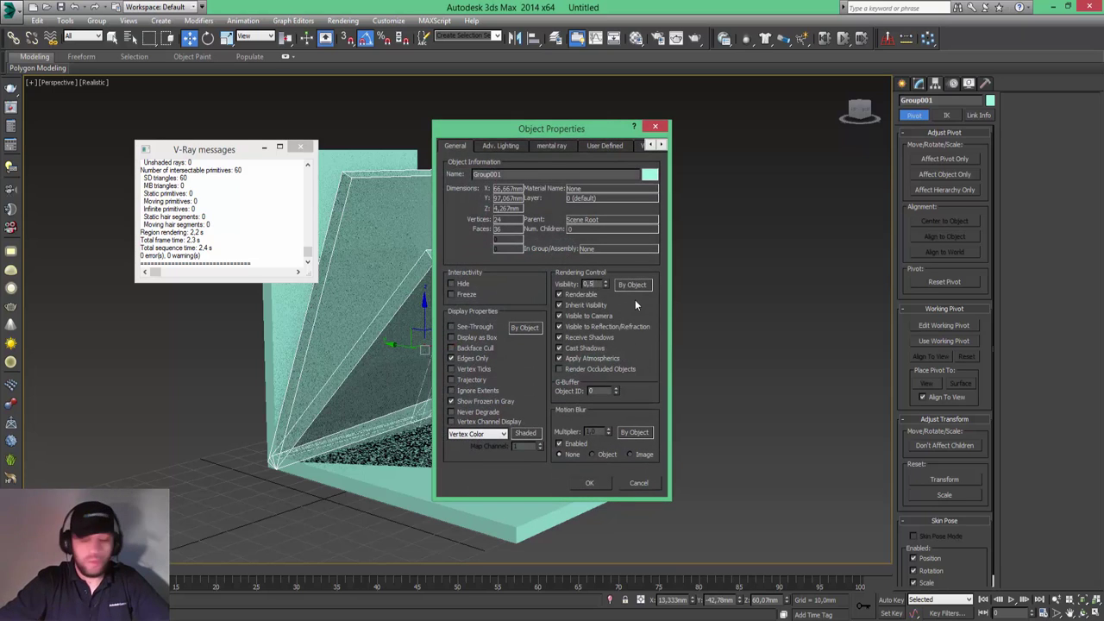
pyautogui.press('BackSpace')
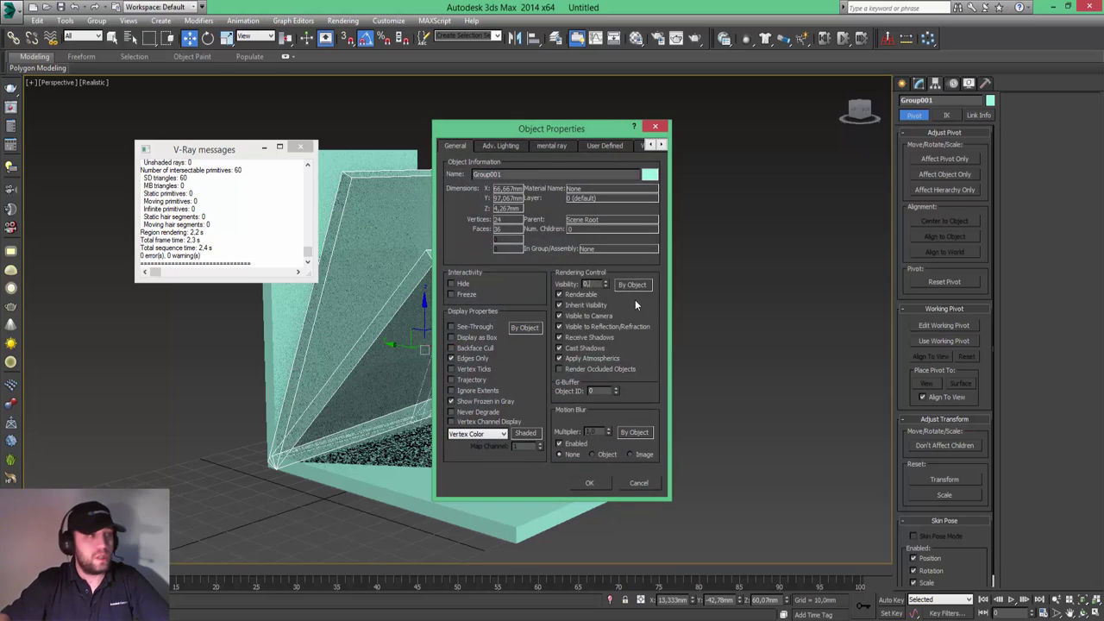
pyautogui.write('2')
pyautogui.press('Return')
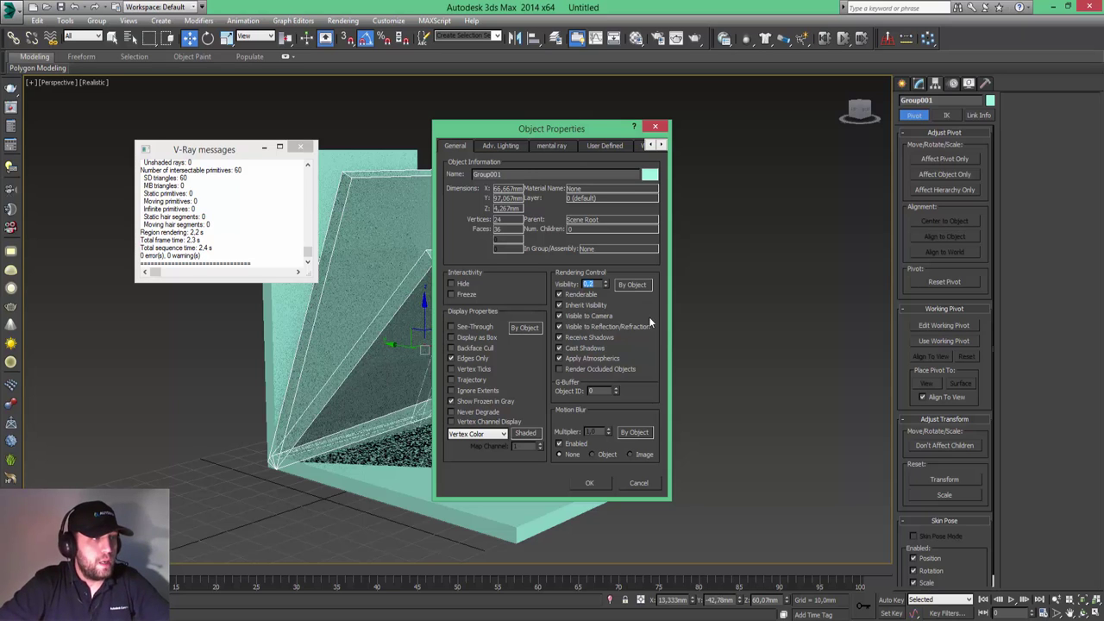
pyautogui.click(590, 483)
pyautogui.click(646, 338)
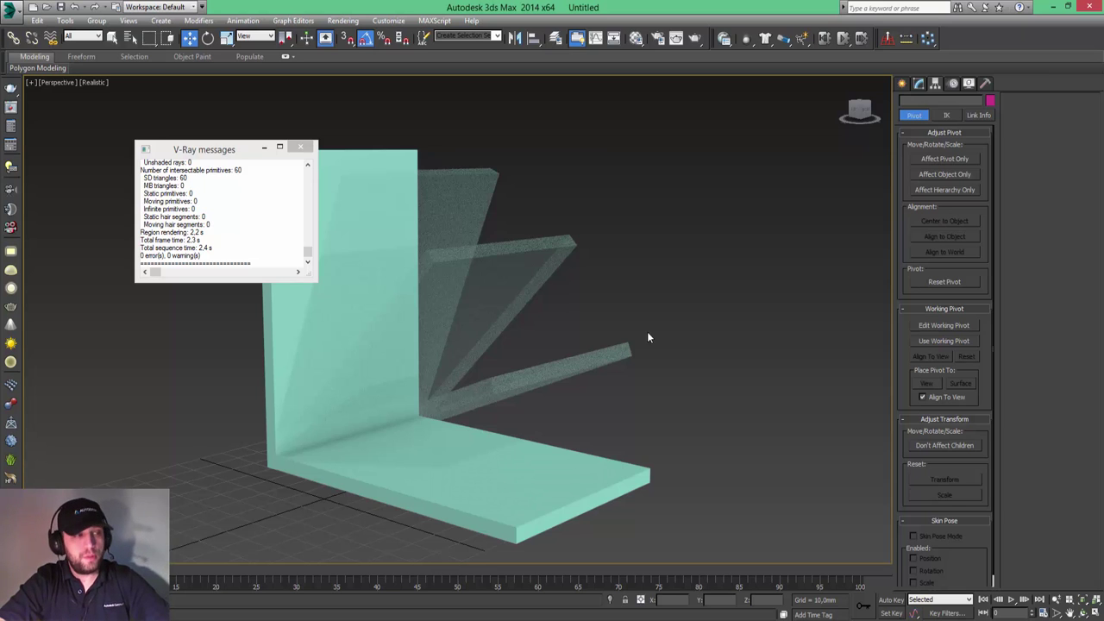
# Render the scene with the 0.2-visibility panels, close both V-Ray windows, and select the group
pyautogui.hotkey('shift', 'q')
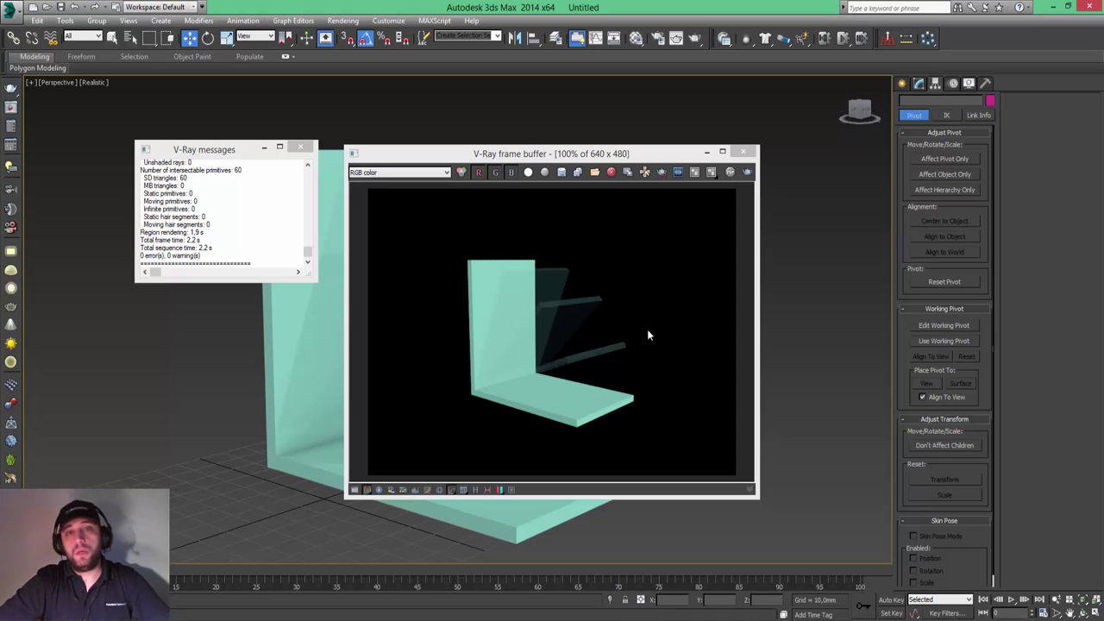
pyautogui.click(745, 152)
pyautogui.click(302, 150)
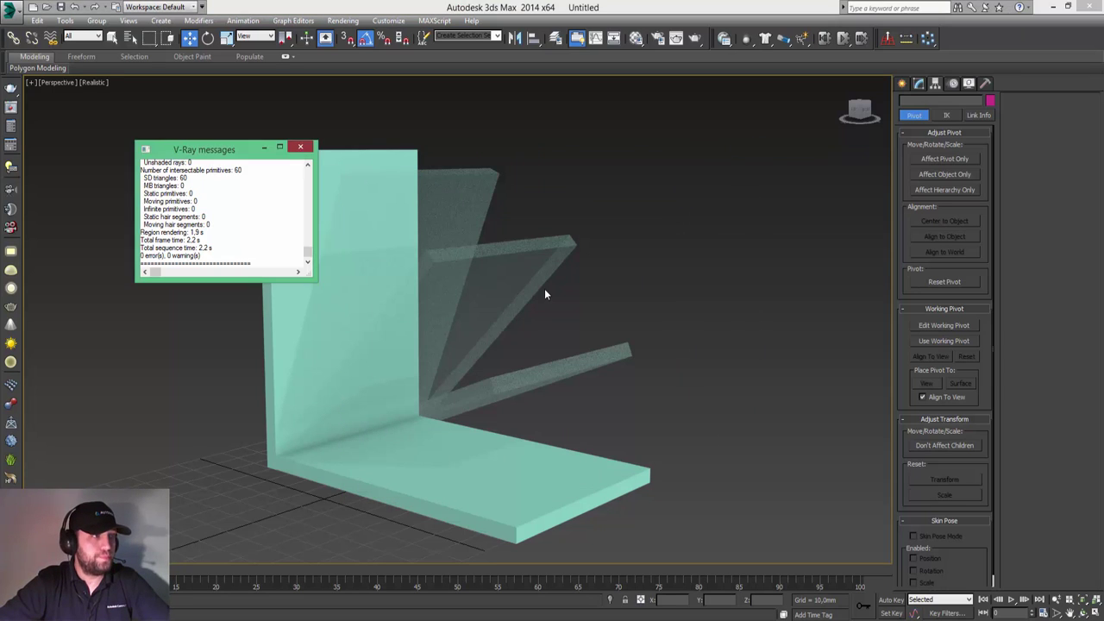
pyautogui.click(455, 205)
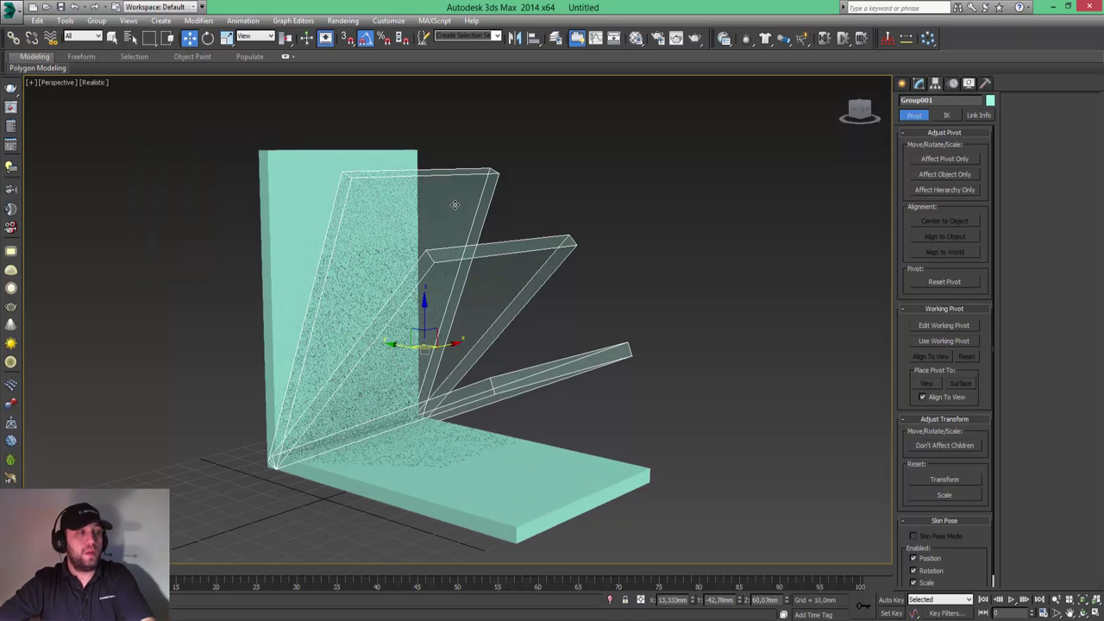
# Hide Group001, select the upright Box001 panel, and turn on Auto Key
pyautogui.press('Delete')
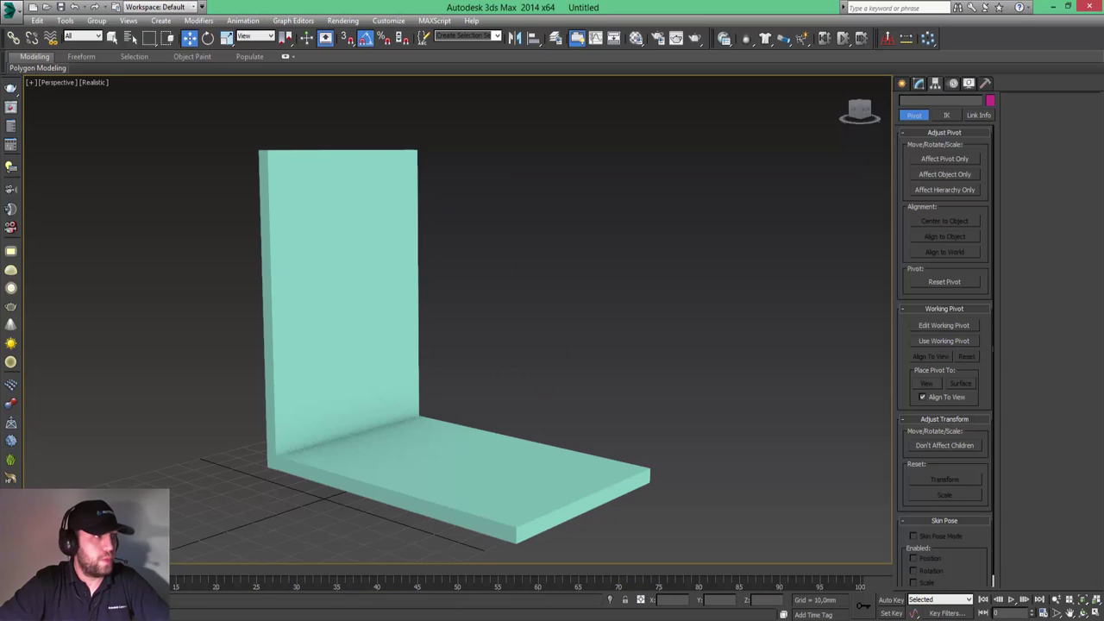
pyautogui.click(357, 255)
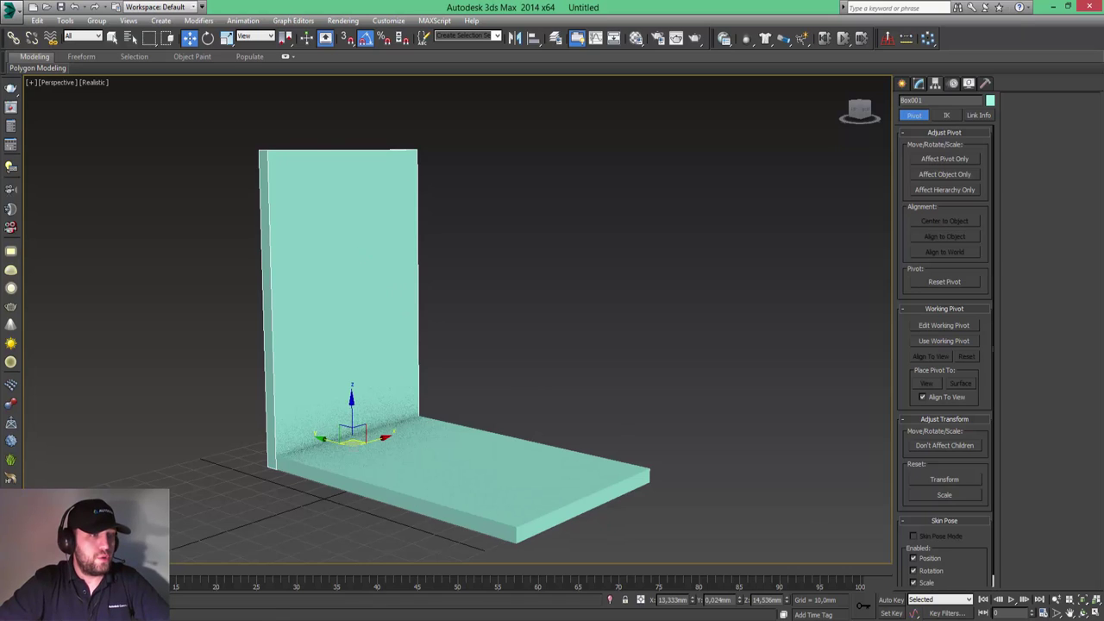
pyautogui.click(891, 600)
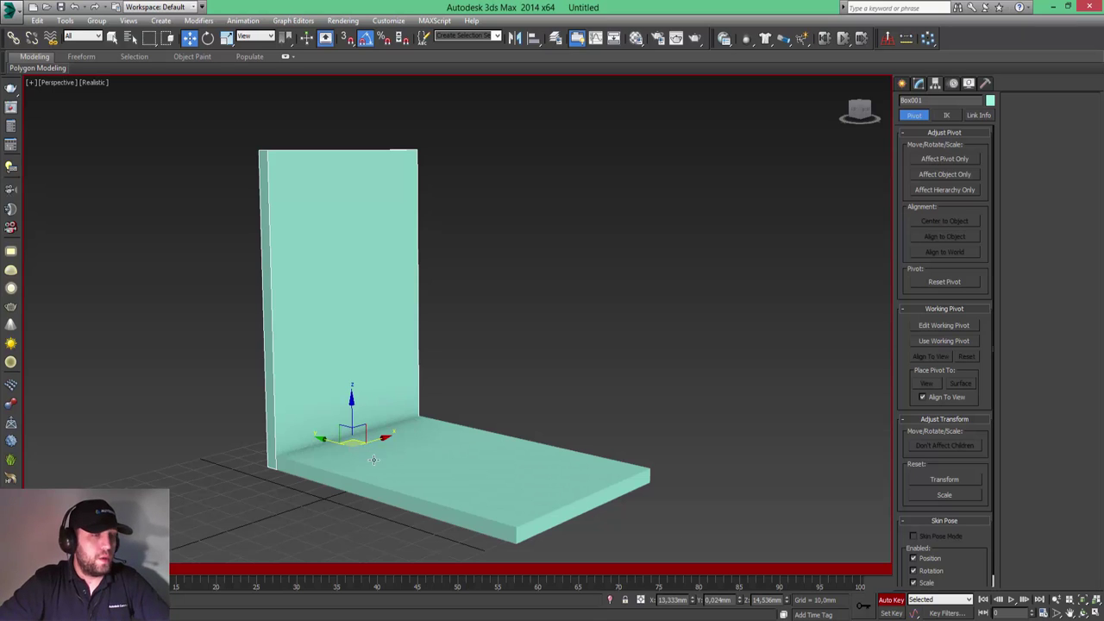
# Maximize the Left viewport, choose Select and Rotate, and pan the side view left
pyautogui.click(1096, 612)
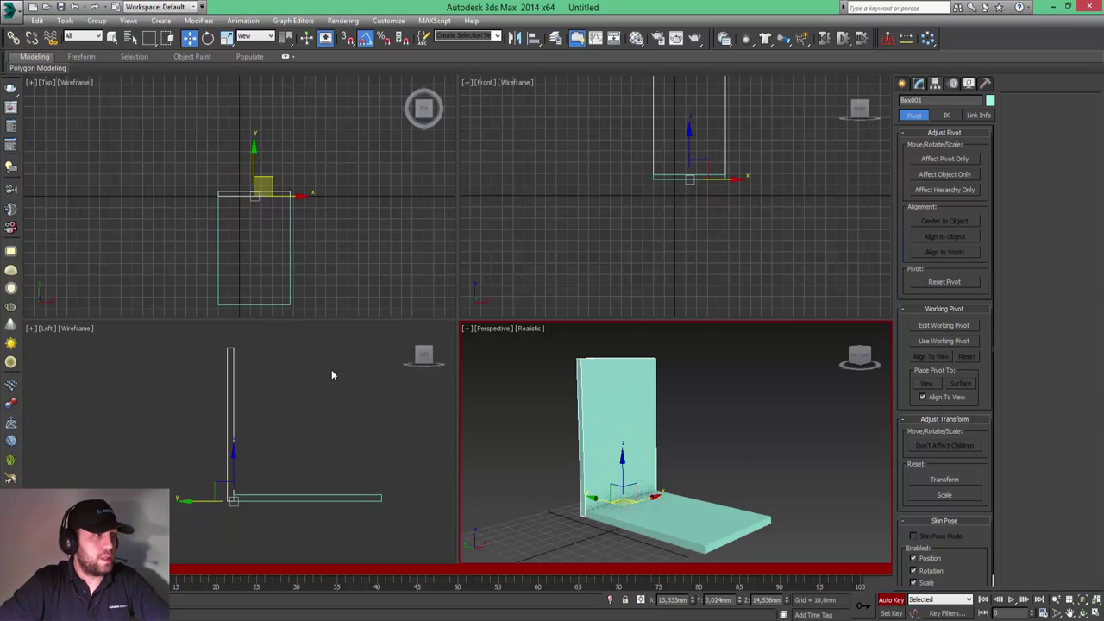
pyautogui.middleClick(329, 402)
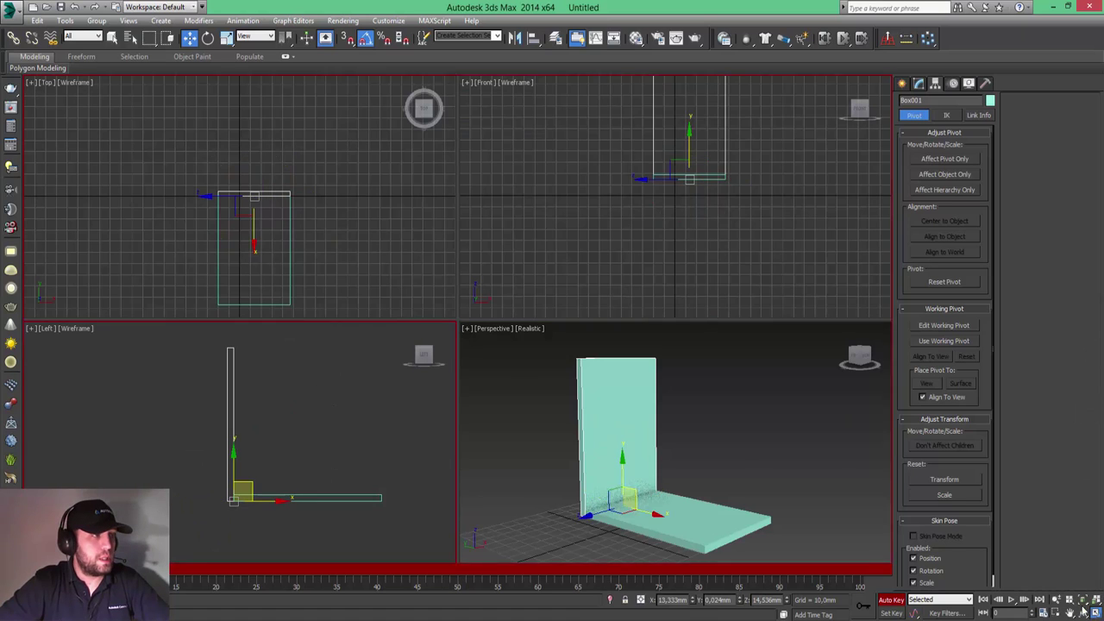
pyautogui.hotkey('alt', 'w')
pyautogui.click(208, 38)
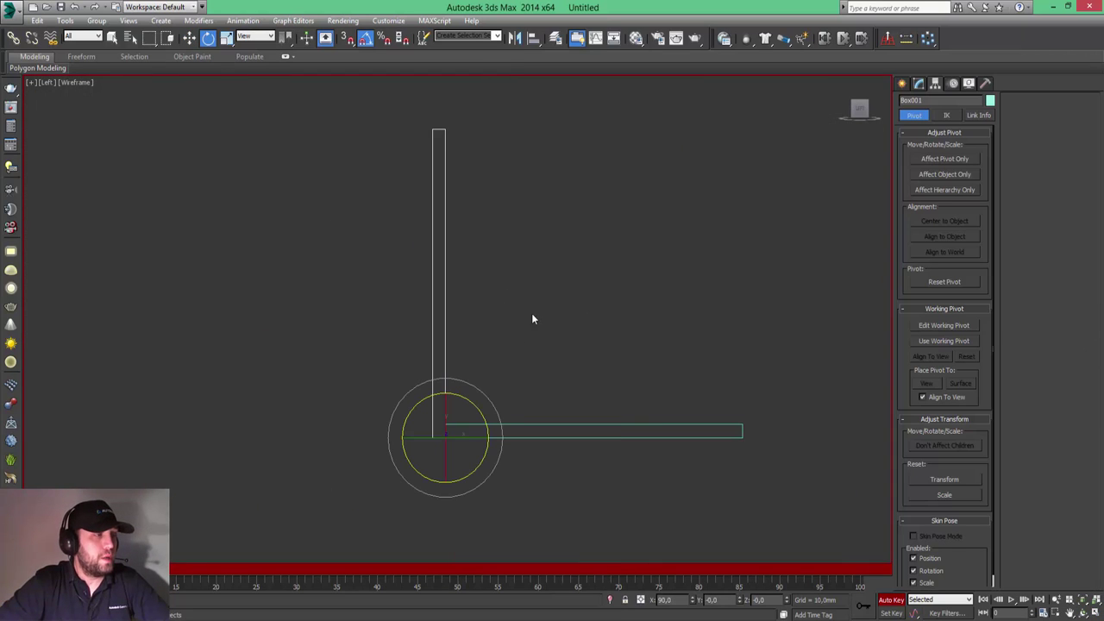
pyautogui.moveTo(627, 343); pyautogui.dragTo(522, 334, button='middle')
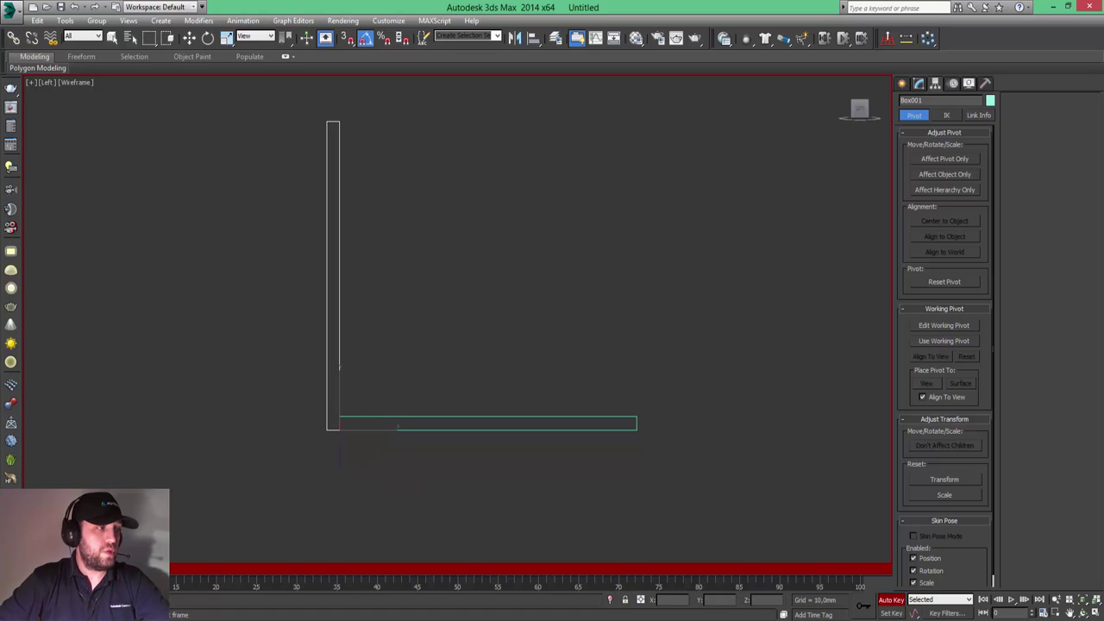
# At frame 25, try rotating the wall down toward the slab, then undo it
pyautogui.moveTo(172, 591); pyautogui.dragTo(270, 595)
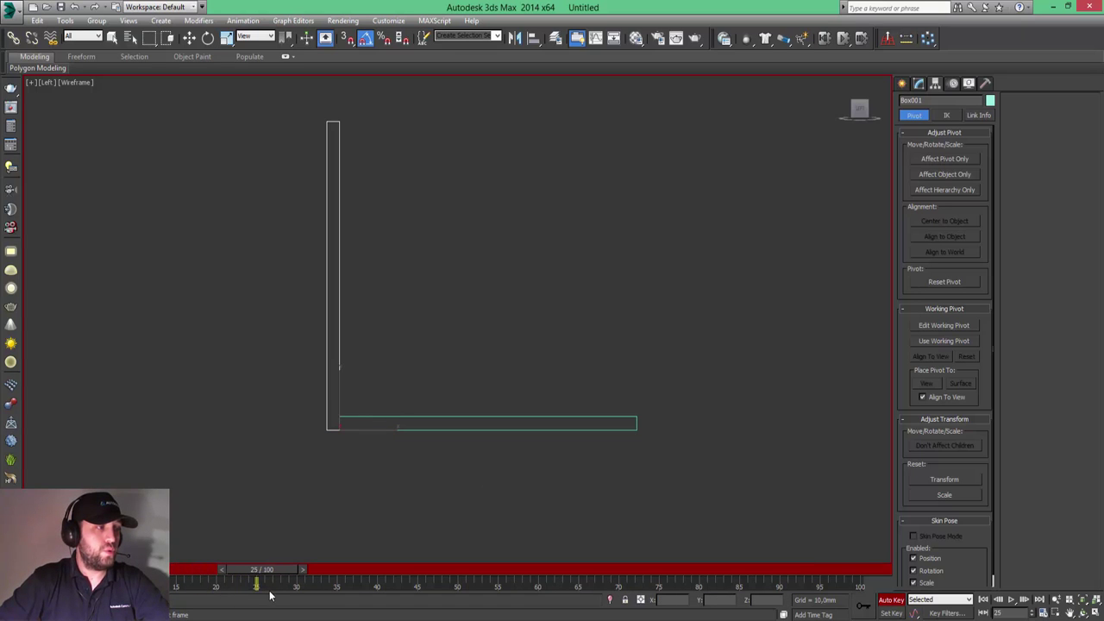
pyautogui.press('e')
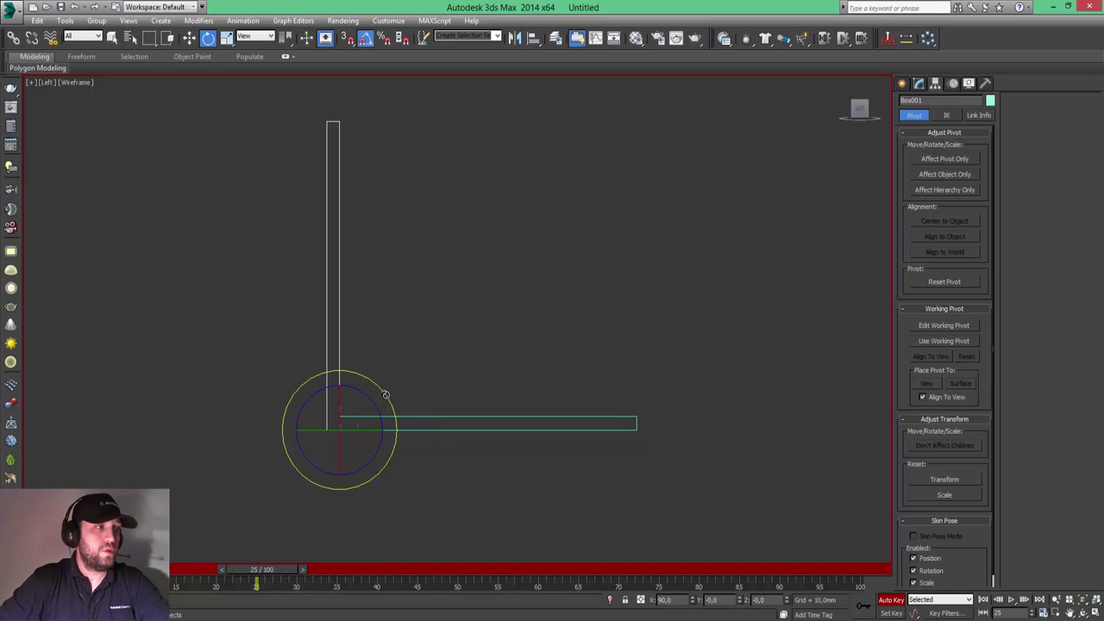
pyautogui.moveTo(385, 395); pyautogui.dragTo(390, 395)
pyautogui.hotkey('ctrl', 'z')
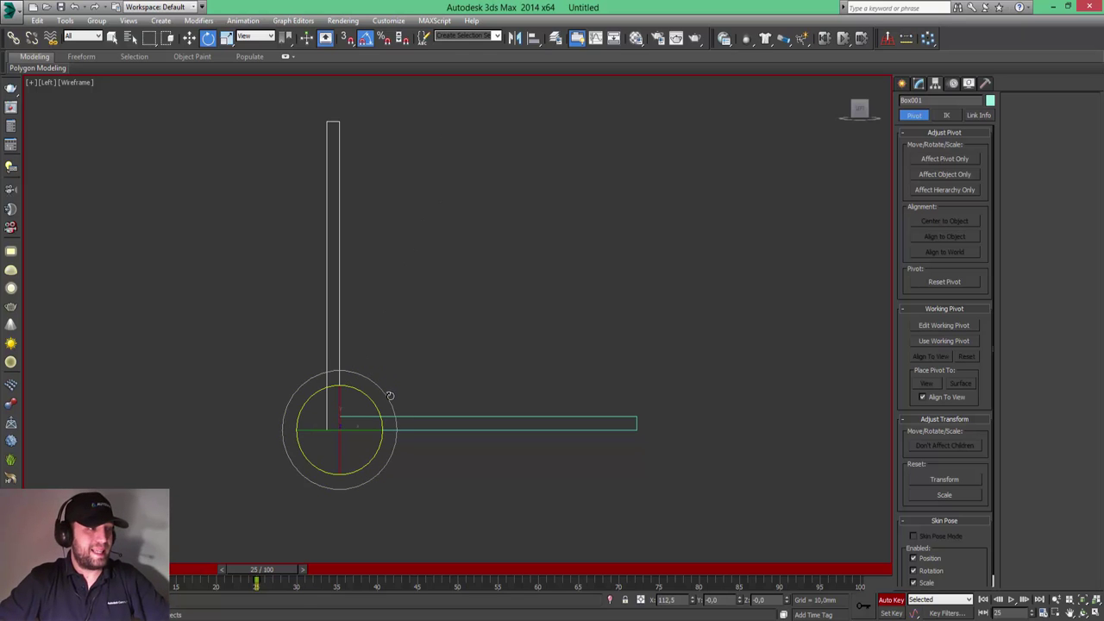
# Dismiss the wall's clone options without copying and switch off Angle Snap
pyautogui.rightClick(386, 394)
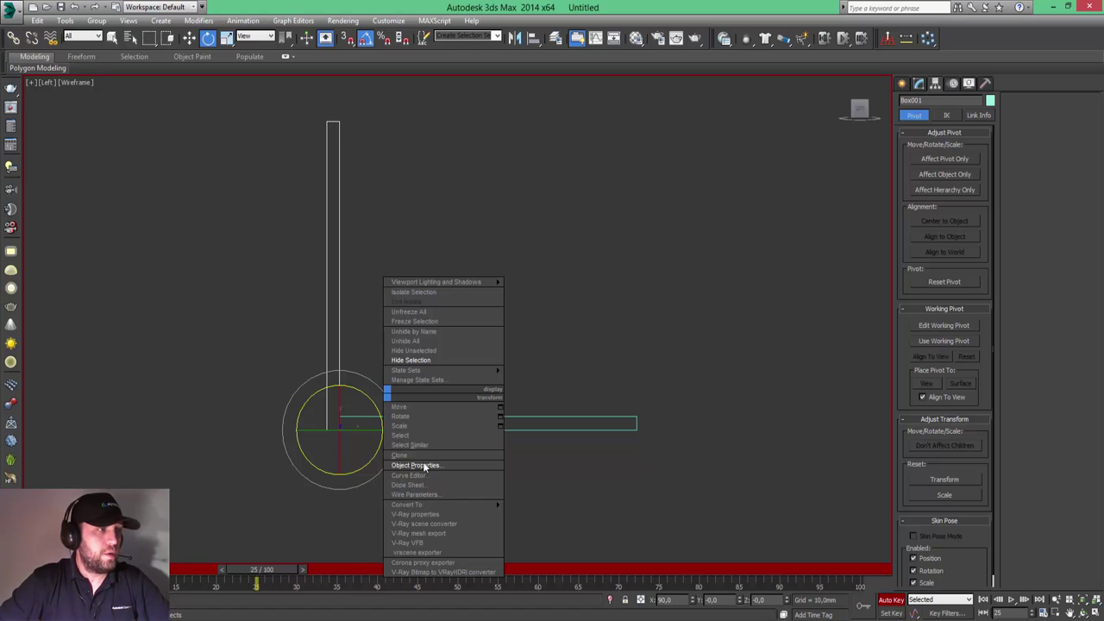
pyautogui.click(419, 456)
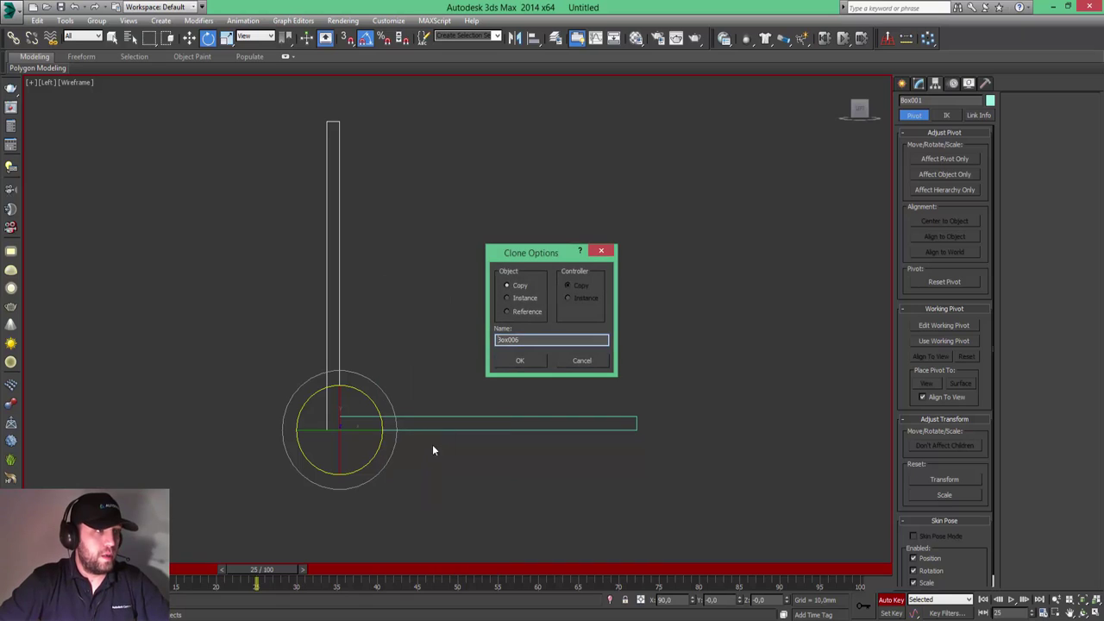
pyautogui.click(569, 363)
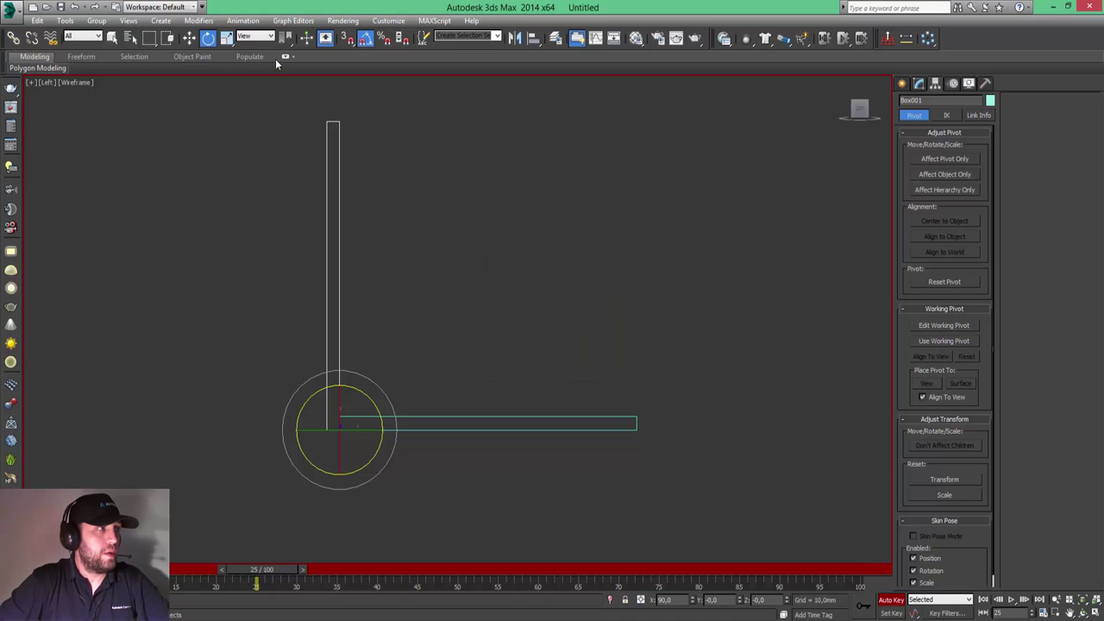
pyautogui.click(365, 38)
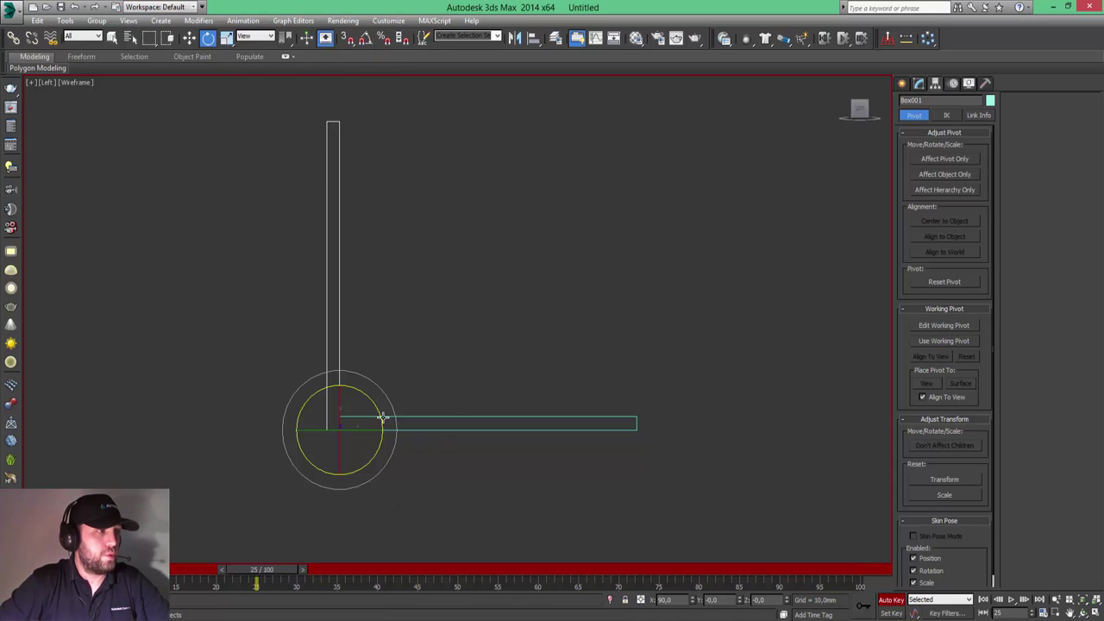
# At frame 25, tilt the panel partway open and lower its Visibility in Object Properties
pyautogui.moveTo(384, 395); pyautogui.dragTo(401, 407)
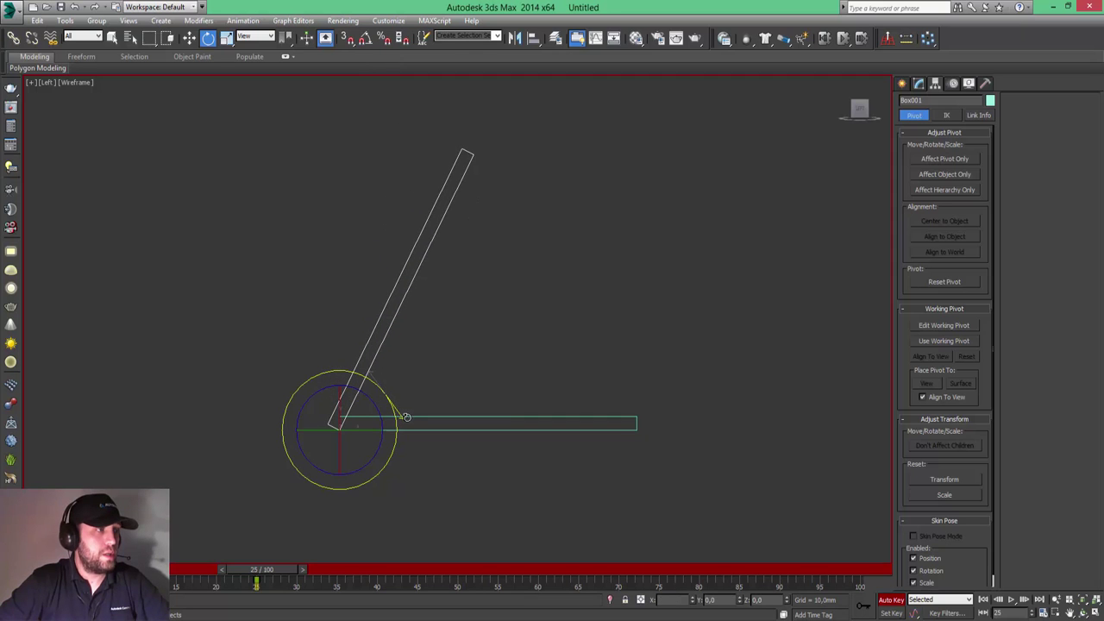
pyautogui.moveTo(401, 407); pyautogui.dragTo(390, 409)
pyautogui.rightClick(390, 409)
pyautogui.click(426, 477)
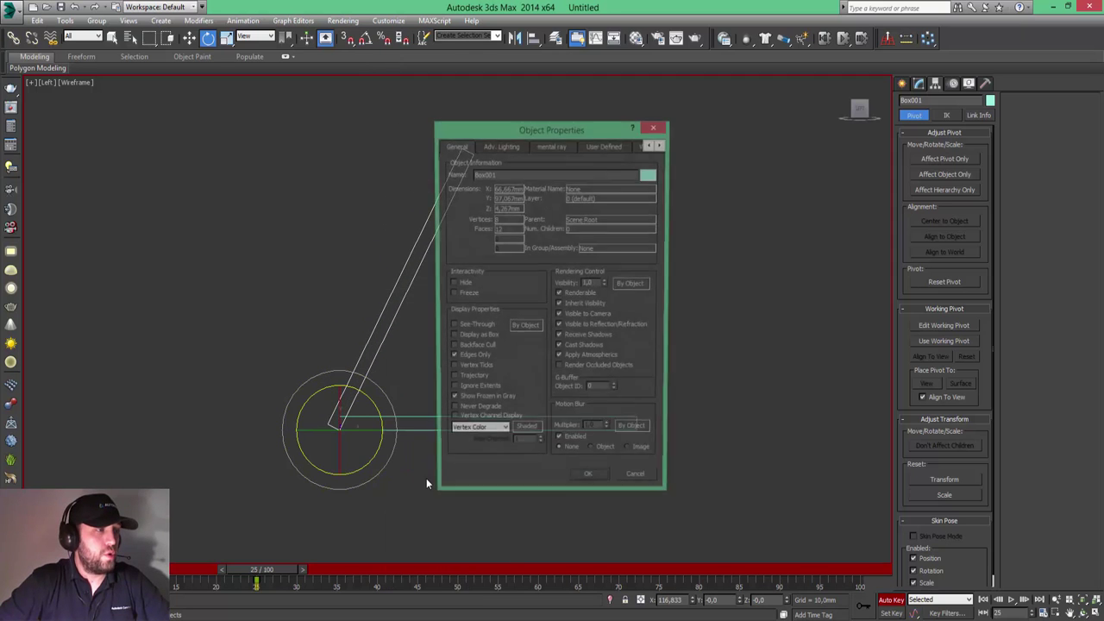
pyautogui.doubleClick(593, 283)
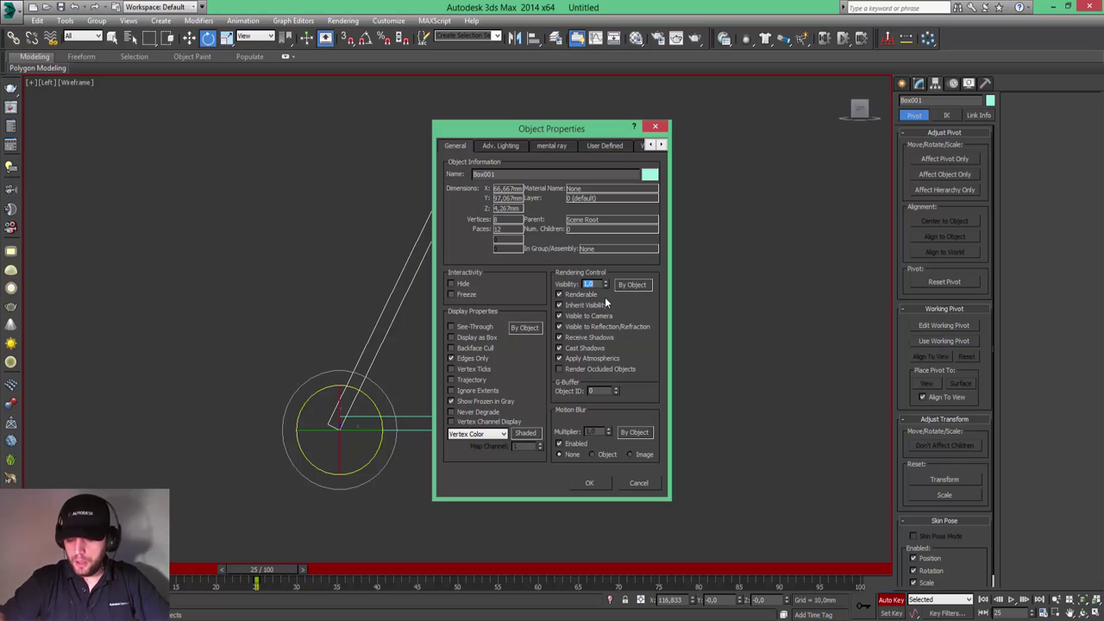
pyautogui.write('0,7')
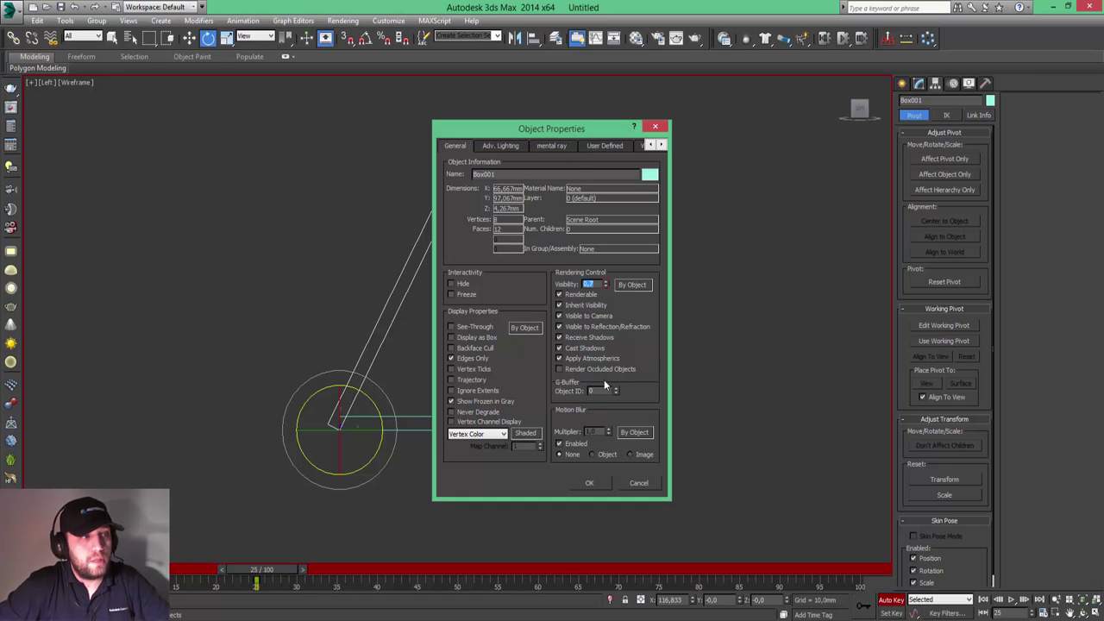
pyautogui.click(592, 483)
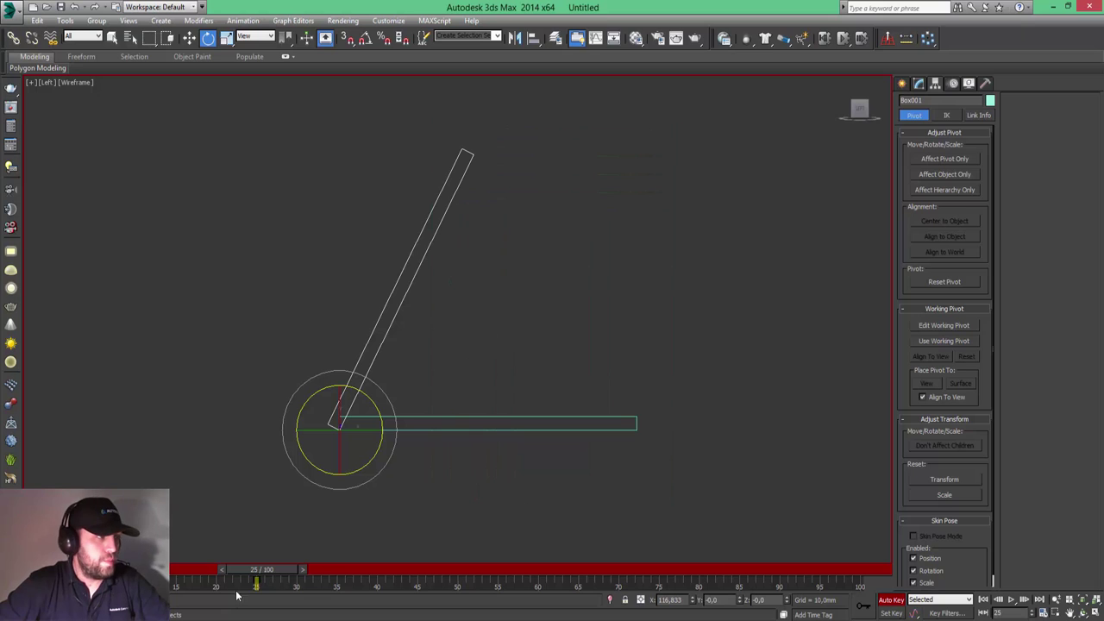
# Move to frame 50 and tilt the panel further, about 40° above the slab
pyautogui.press('q')
pyautogui.moveTo(264, 579); pyautogui.dragTo(450, 601)
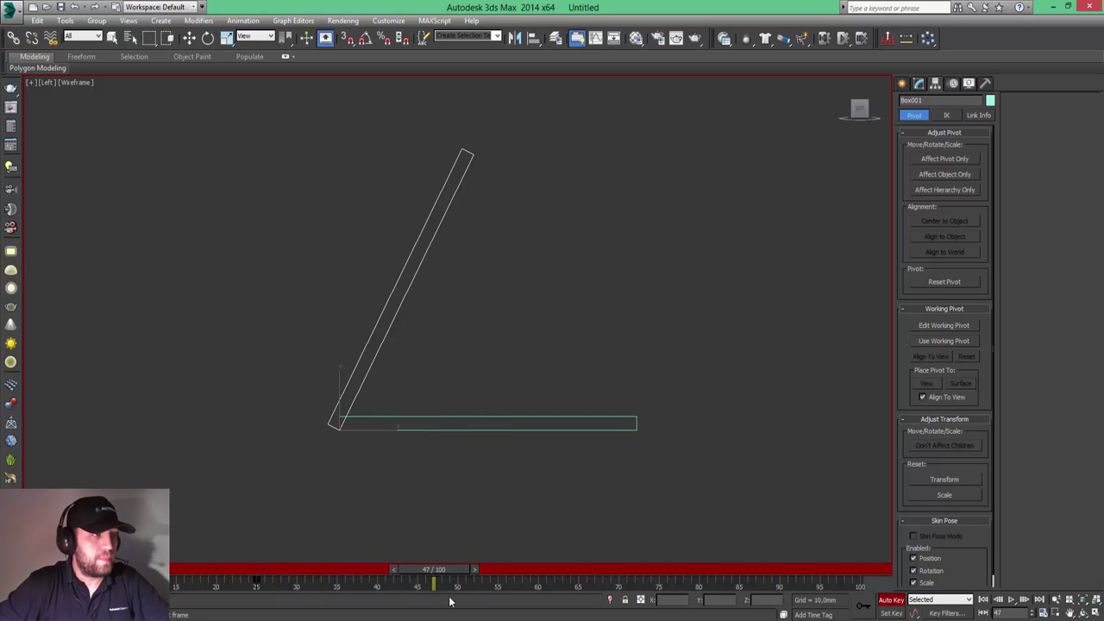
pyautogui.press('e')
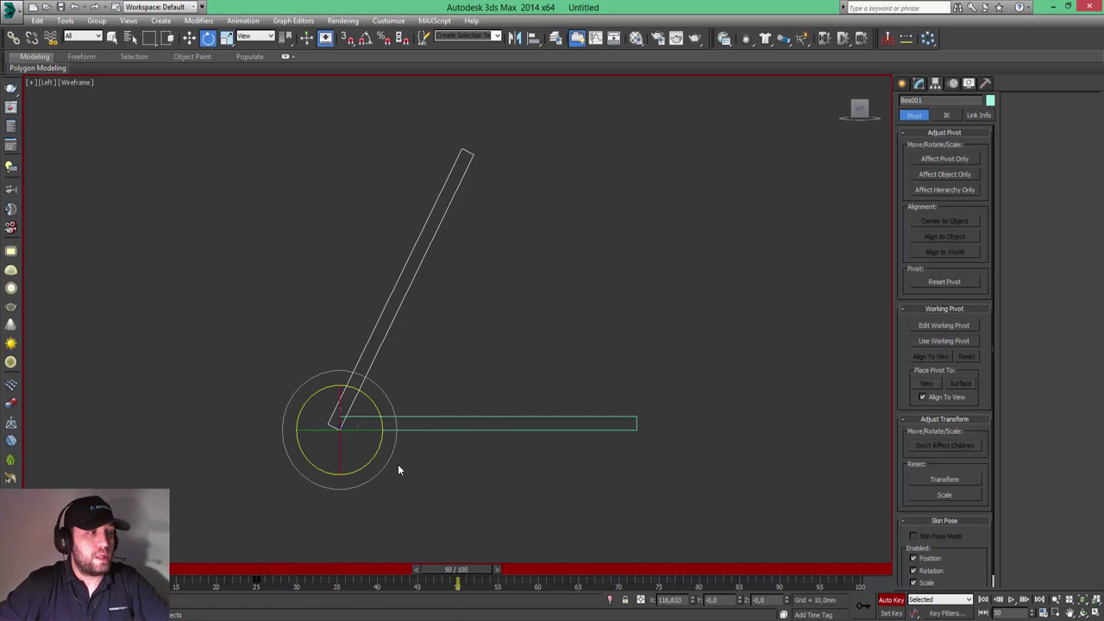
pyautogui.moveTo(389, 403); pyautogui.dragTo(403, 425)
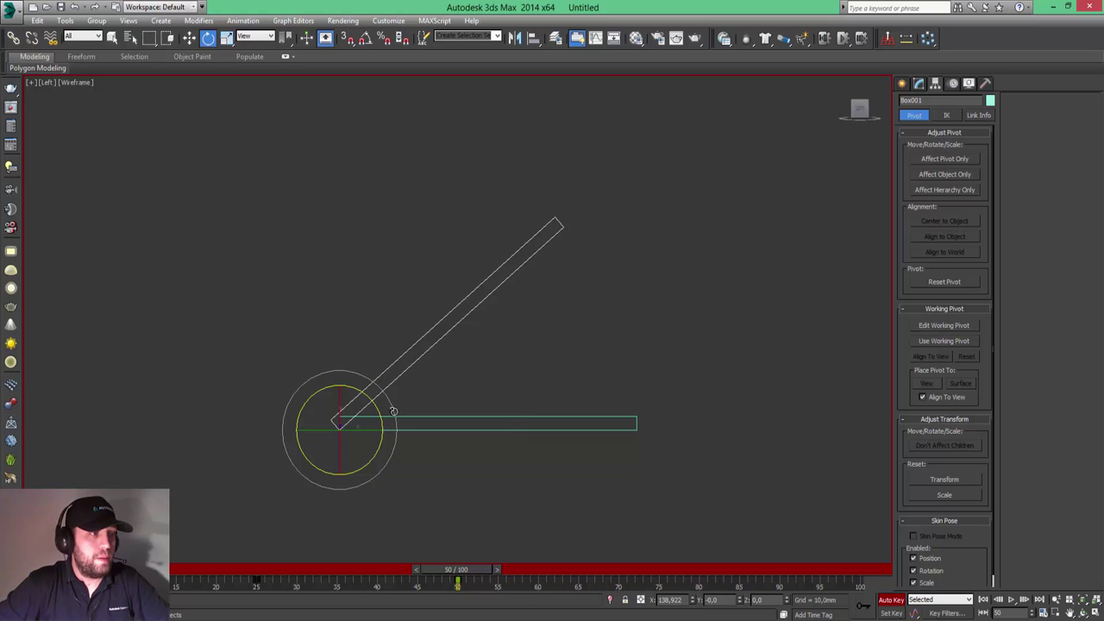
# Key the panel's lowered visibility at frame 50 in Object Properties
pyautogui.rightClick(392, 412)
pyautogui.click(436, 474)
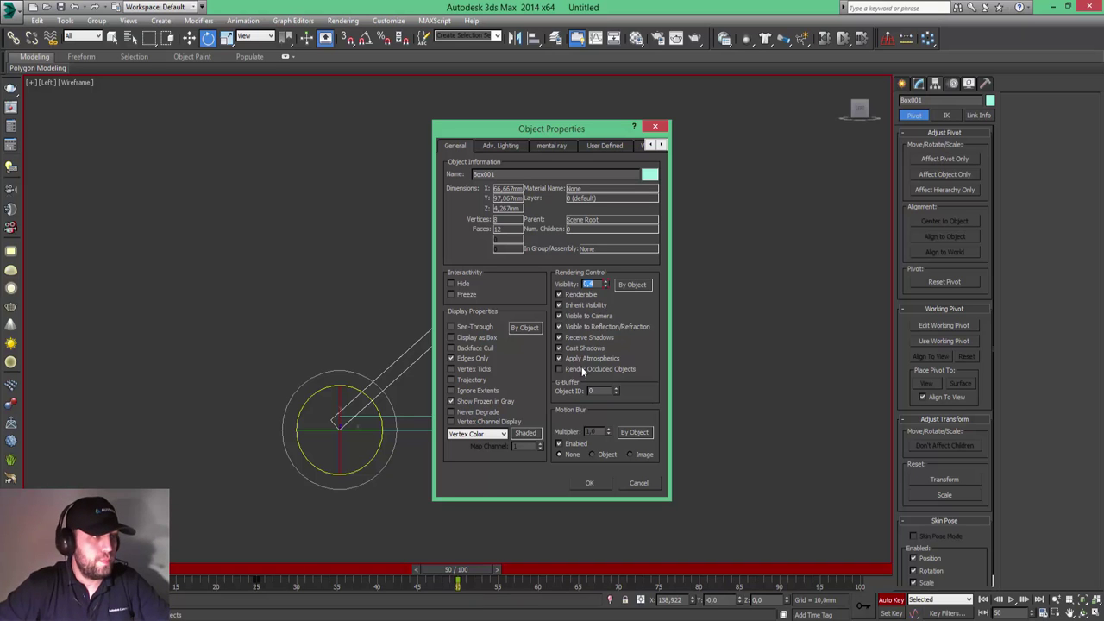
pyautogui.click(589, 483)
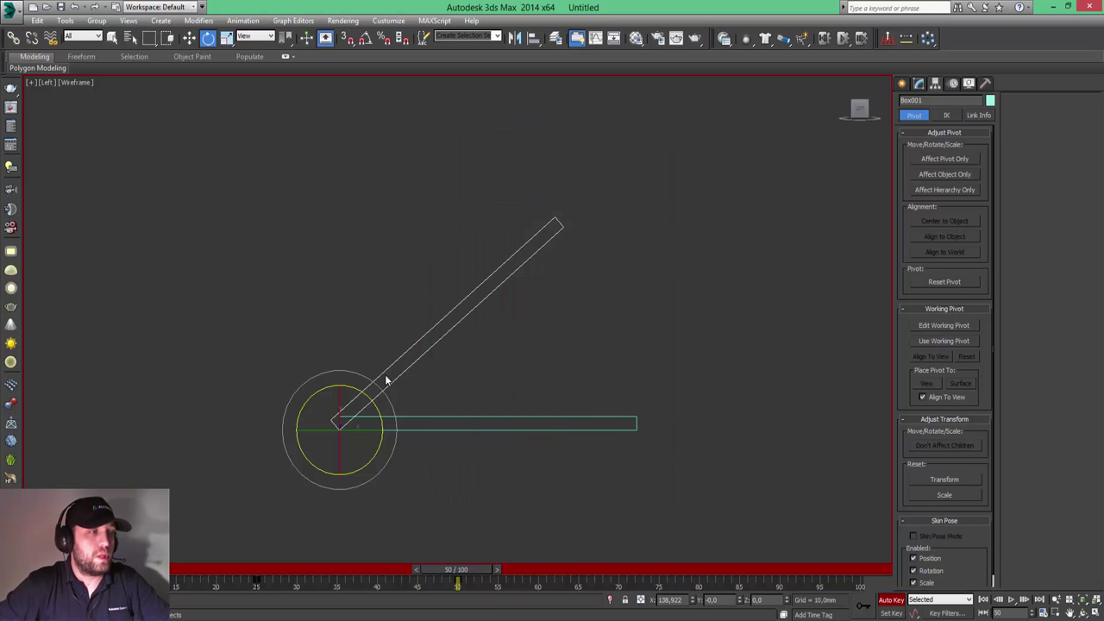
# At frame 75, swing the panel further down and set its Visibility to 0,2
pyautogui.moveTo(463, 569); pyautogui.dragTo(546, 578)
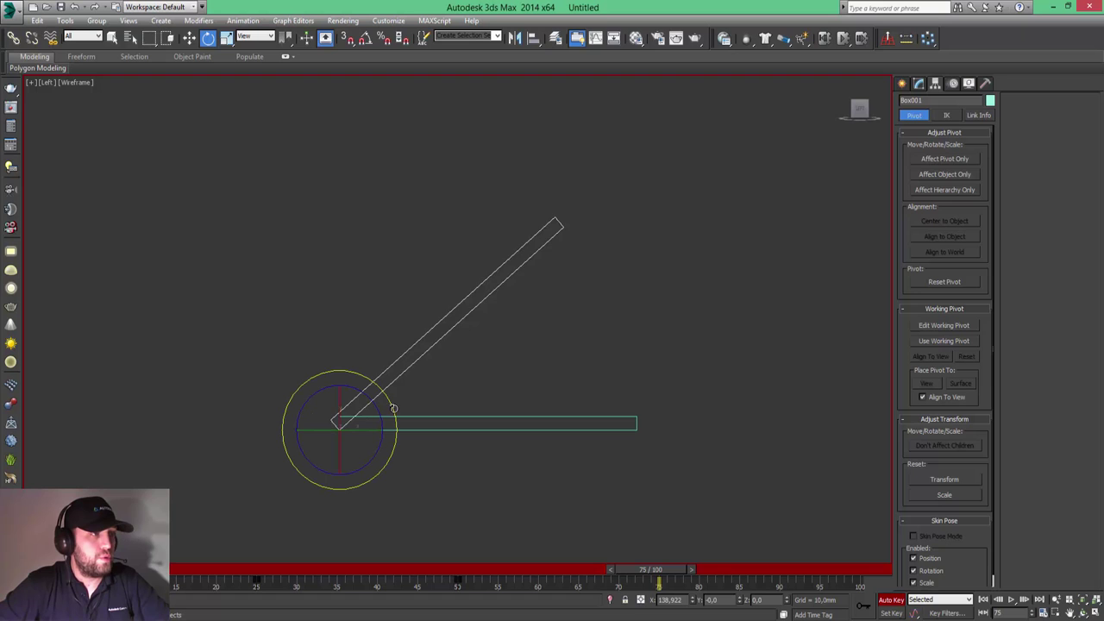
pyautogui.moveTo(394, 408); pyautogui.dragTo(405, 430)
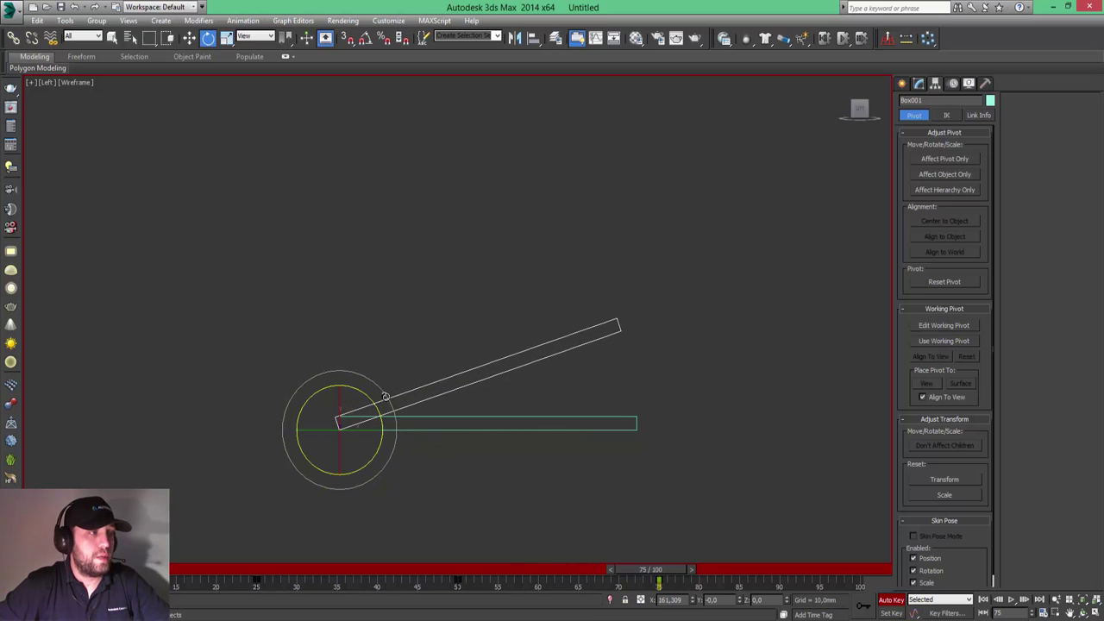
pyautogui.rightClick(386, 395)
pyautogui.click(454, 466)
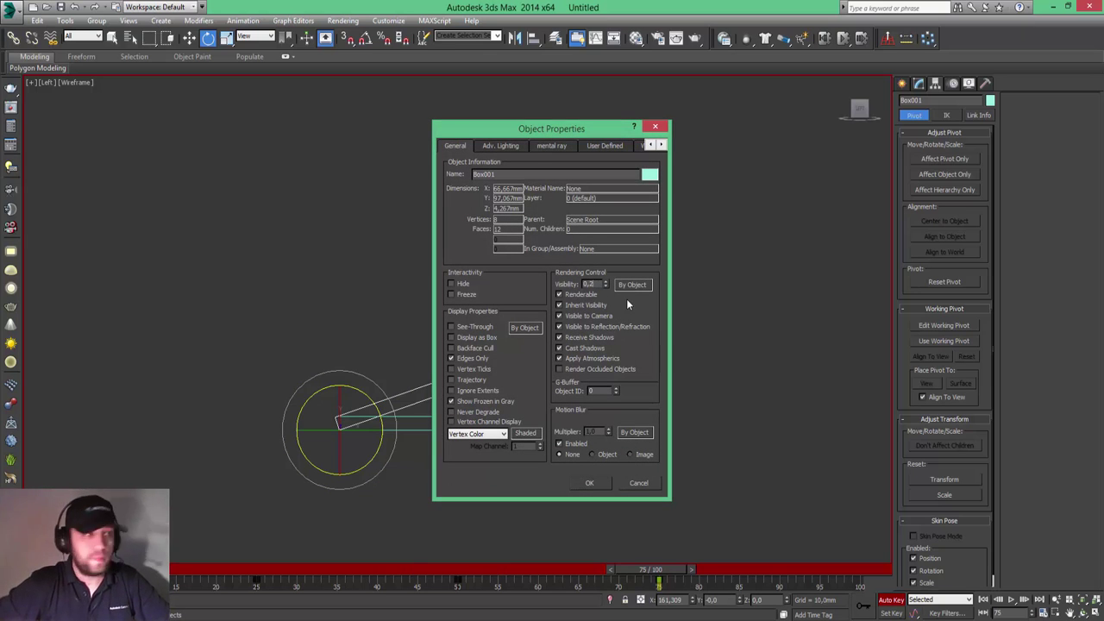
pyautogui.press('Tab')
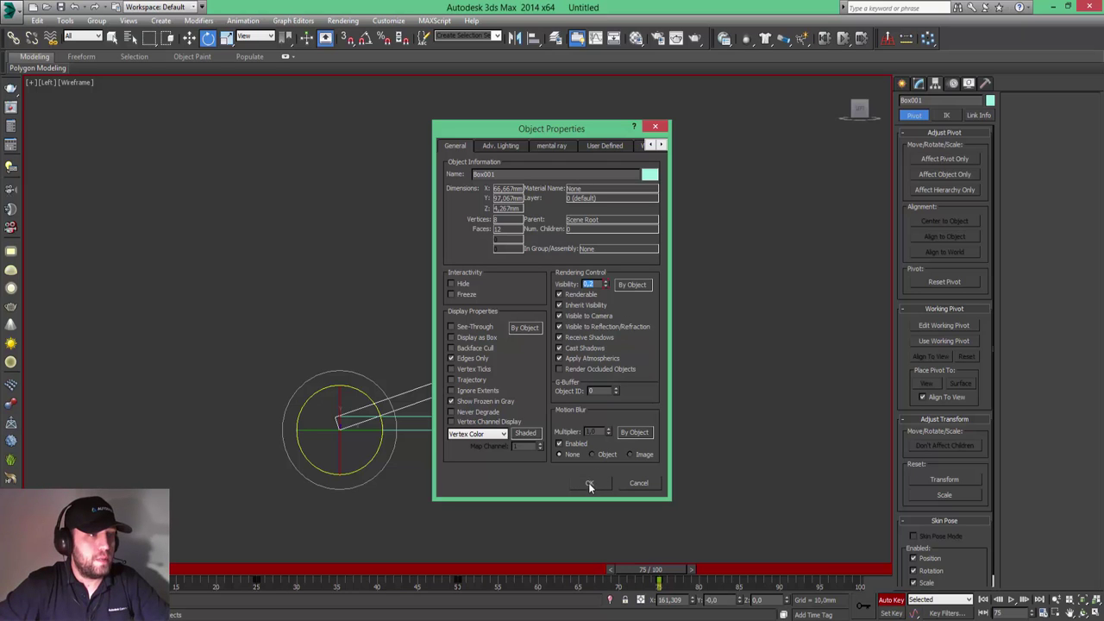
pyautogui.click(589, 482)
# At frame 100, rotate the panel almost flat onto the slab
pyautogui.press('q')
pyautogui.moveTo(666, 571); pyautogui.dragTo(837, 592)
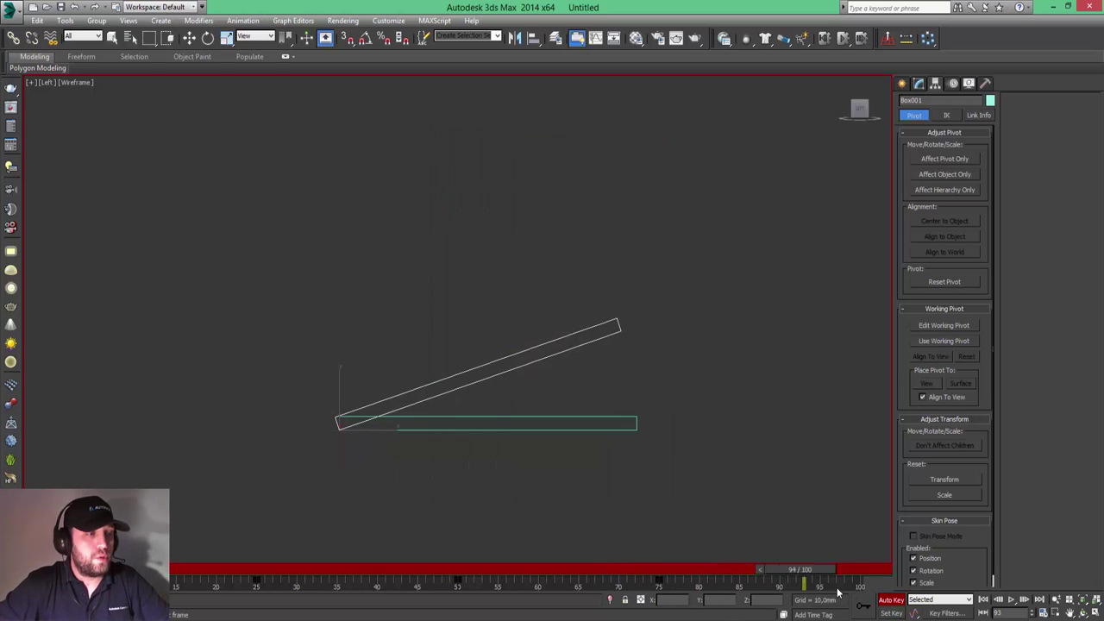
pyautogui.press('e')
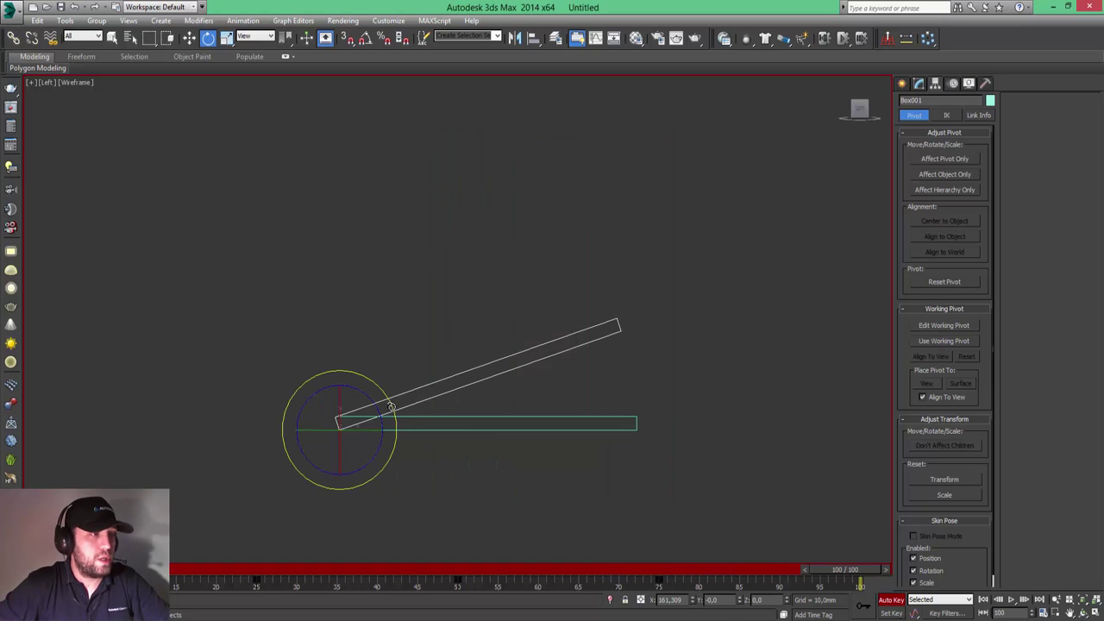
pyautogui.moveTo(391, 406); pyautogui.dragTo(405, 423)
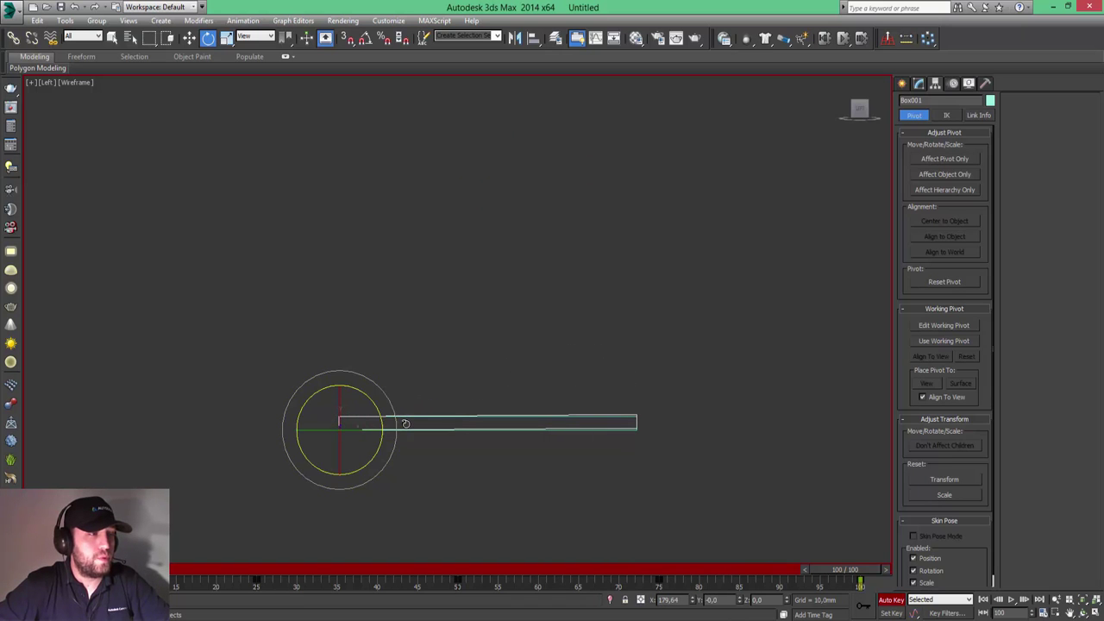
# Set the panel's Visibility to 0,0 at frame 100 and turn Auto Key off
pyautogui.rightClick(391, 406)
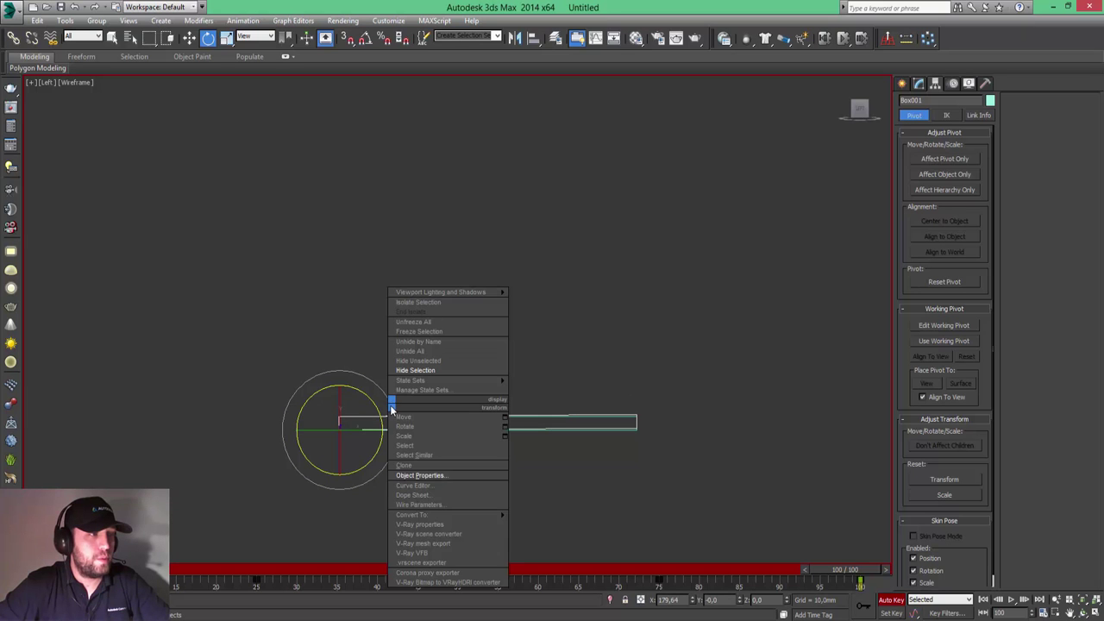
pyautogui.click(442, 480)
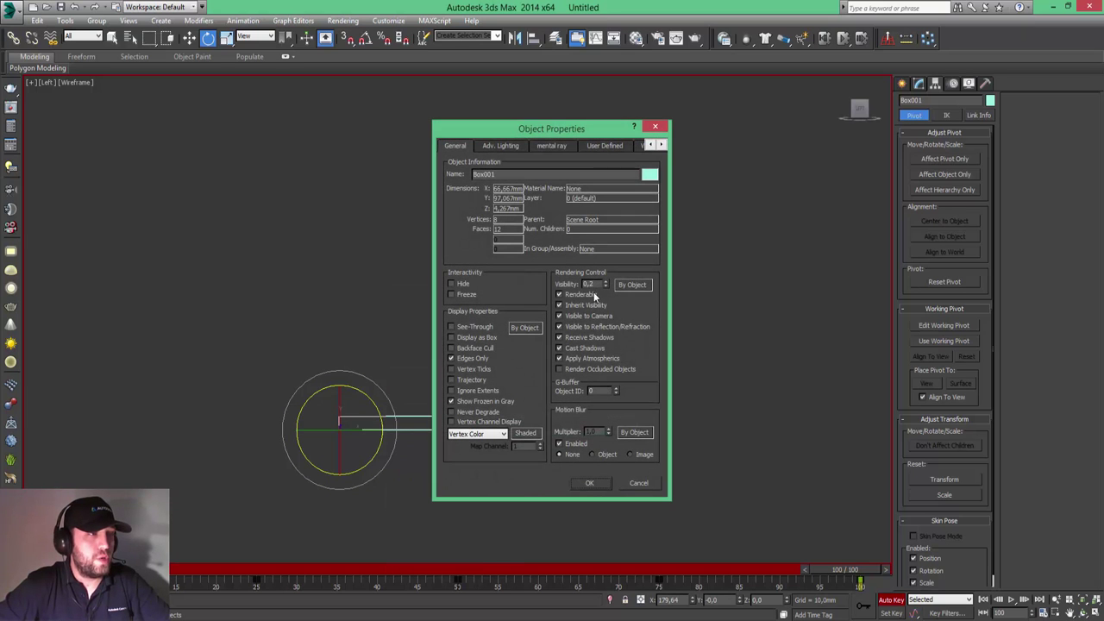
pyautogui.doubleClick(588, 283)
pyautogui.write('0')
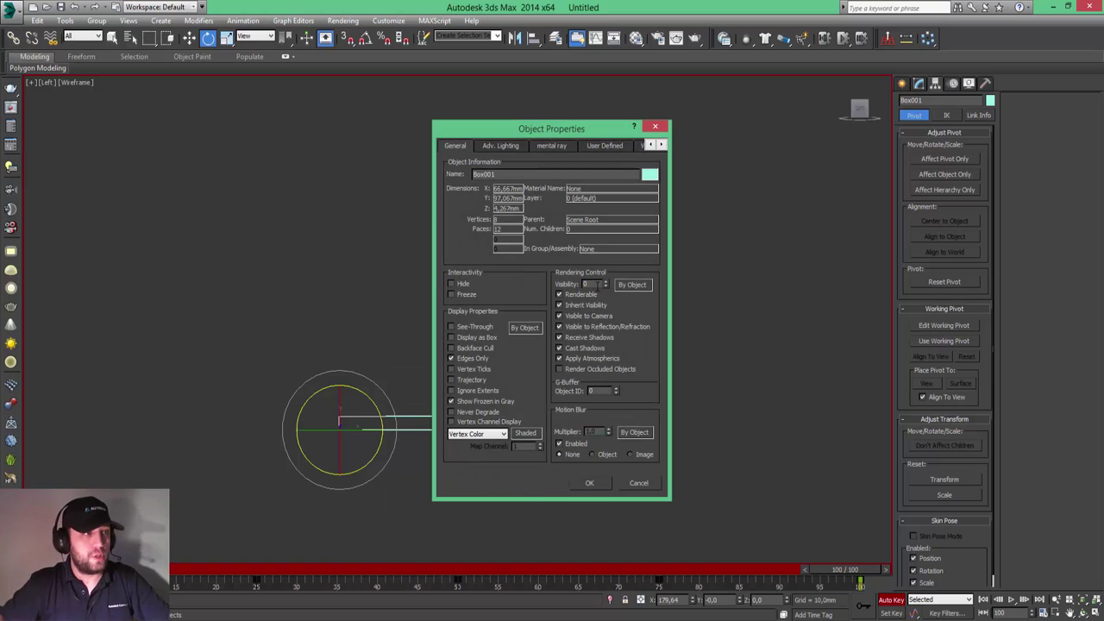
pyautogui.press('Return')
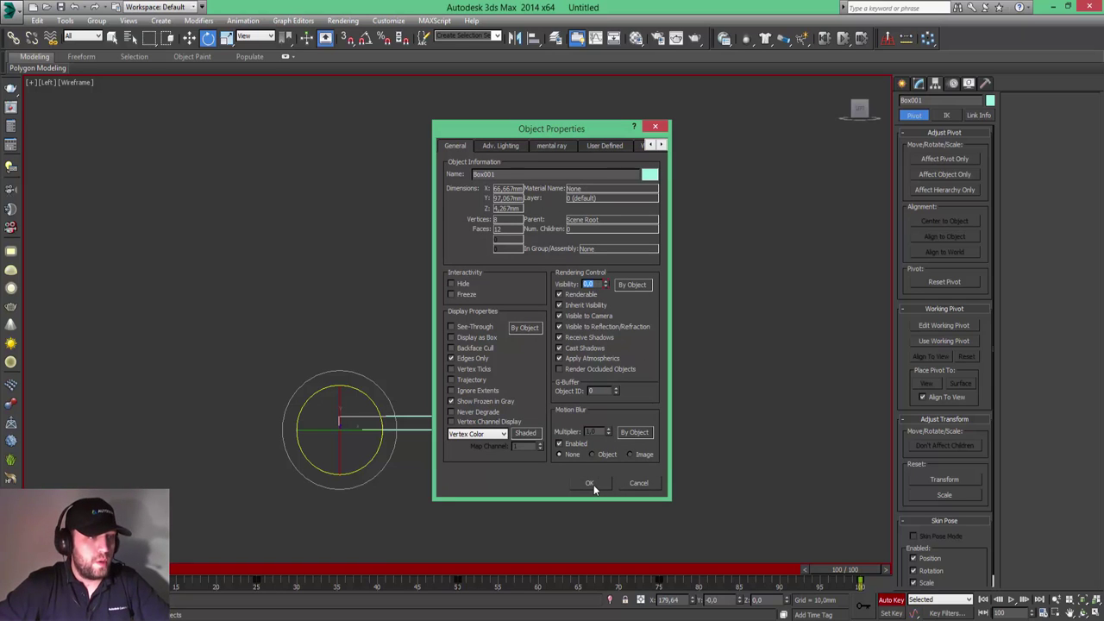
pyautogui.click(593, 486)
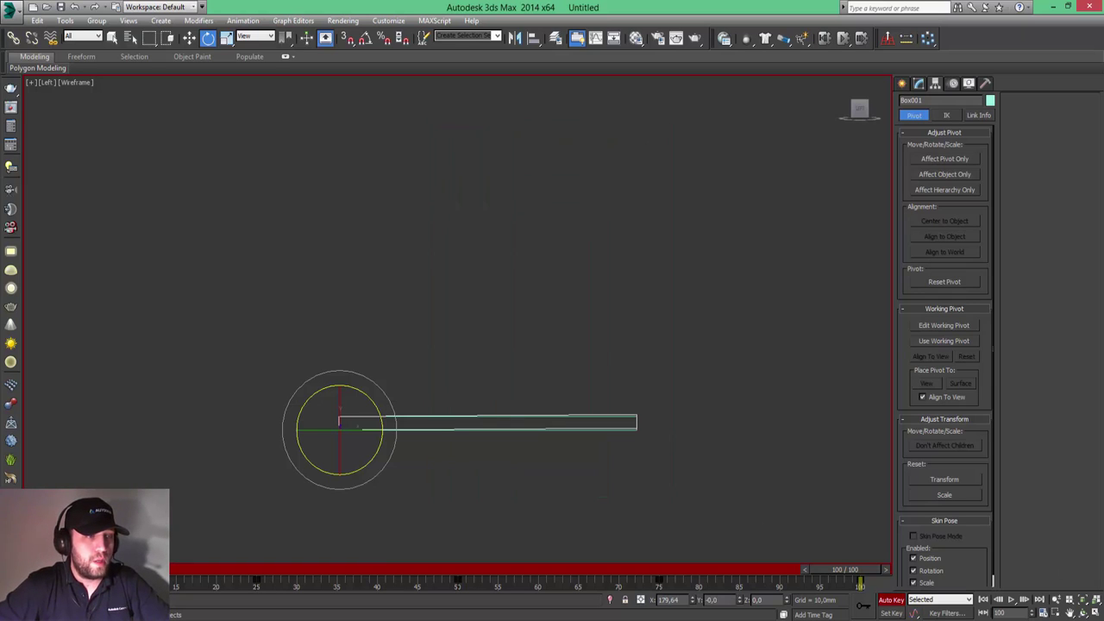
pyautogui.click(897, 602)
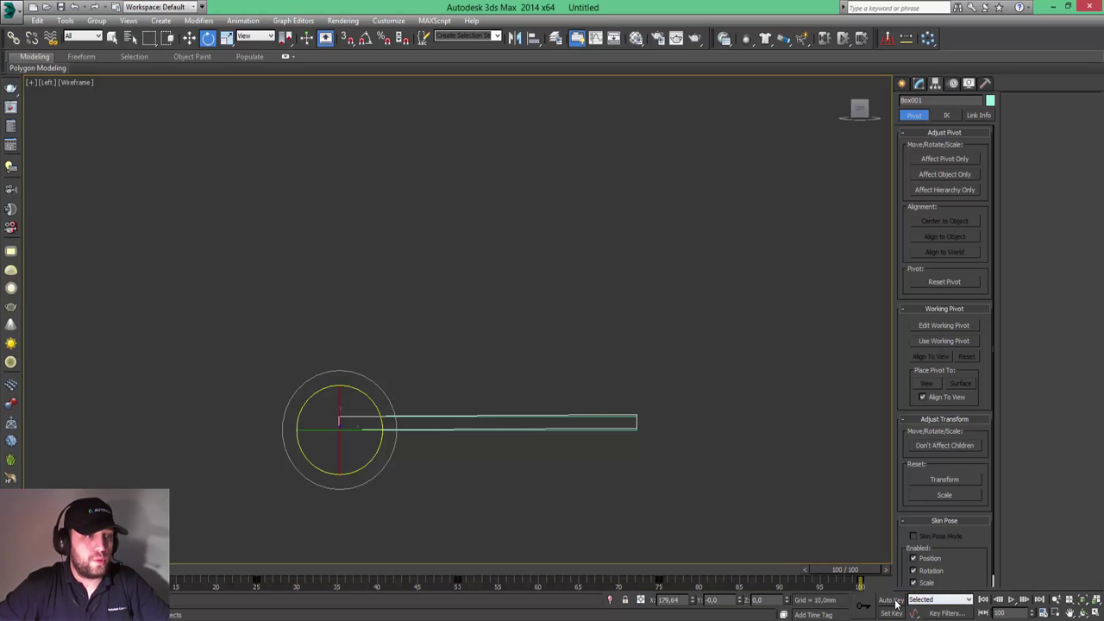
# Rewind to frame 0, maximize and frame the Perspective view, and play the fold-down animation
pyautogui.click(984, 602)
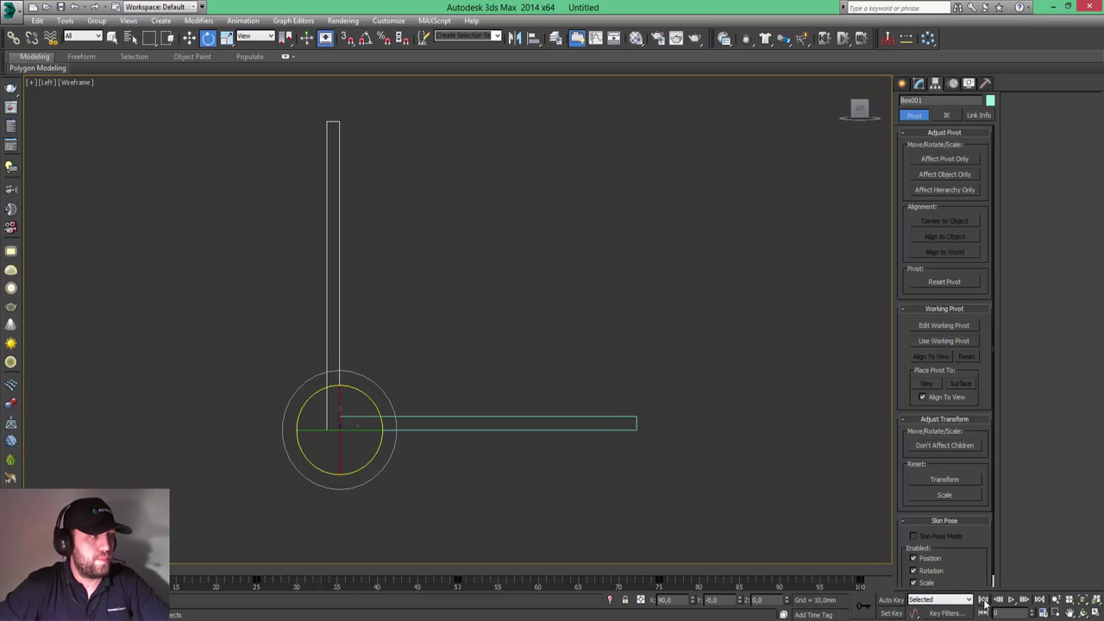
pyautogui.click(1096, 612)
pyautogui.click(740, 439)
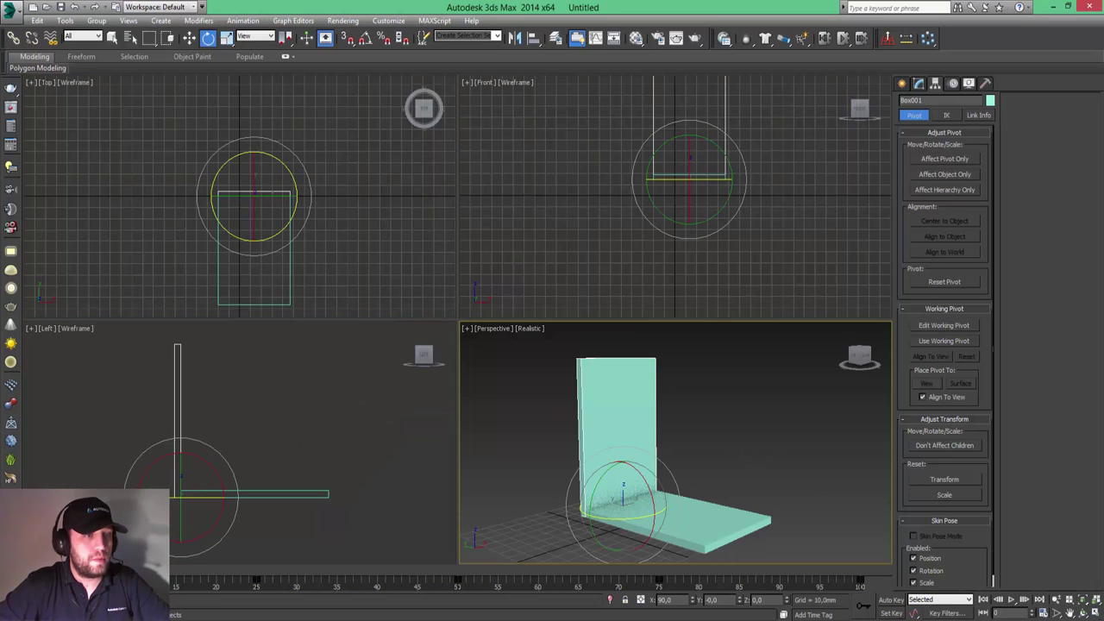
pyautogui.hotkey('alt', 'w')
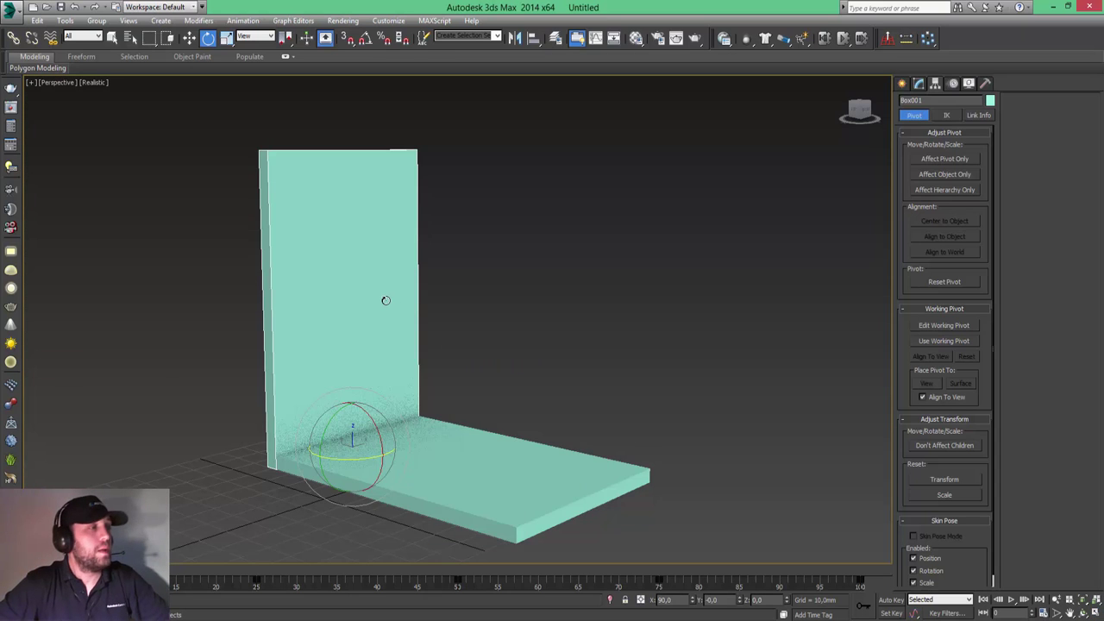
pyautogui.moveTo(386, 300)
pyautogui.keyDown('alt'); pyautogui.mouseDown(button='middle')
pyautogui.moveTo(423, 276)
pyautogui.moveTo(468, 314)
pyautogui.moveTo(706, 441)
pyautogui.mouseUp(button='middle'); pyautogui.keyUp('alt')
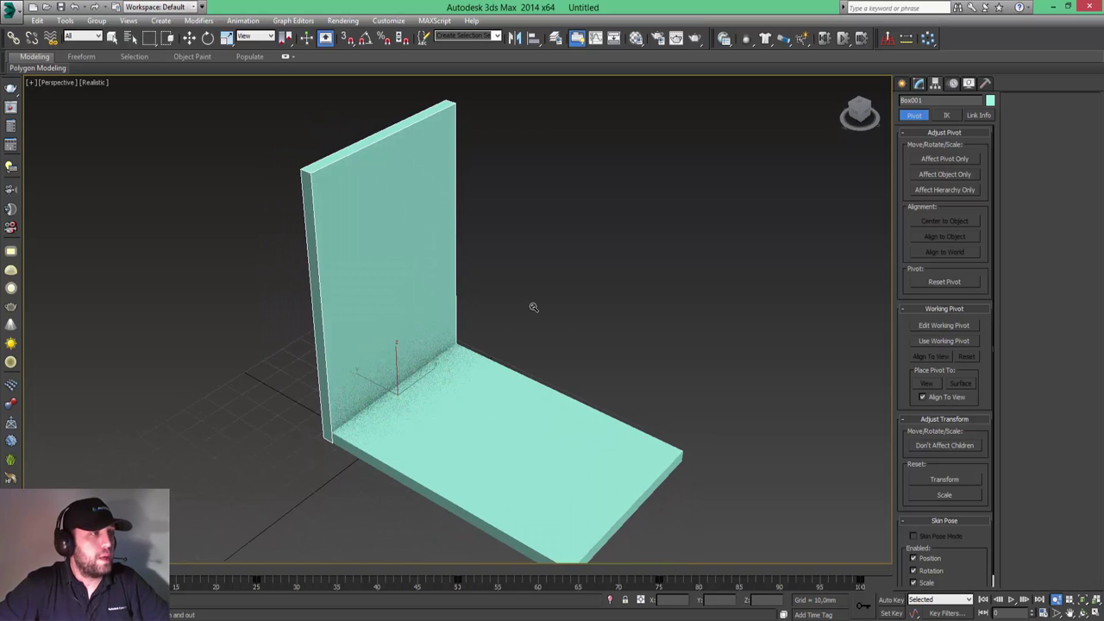
pyautogui.scroll(-1, 533, 307)
pyautogui.scroll(-1, 529, 301)
pyautogui.moveTo(614, 367); pyautogui.dragTo(606, 363, button='middle')
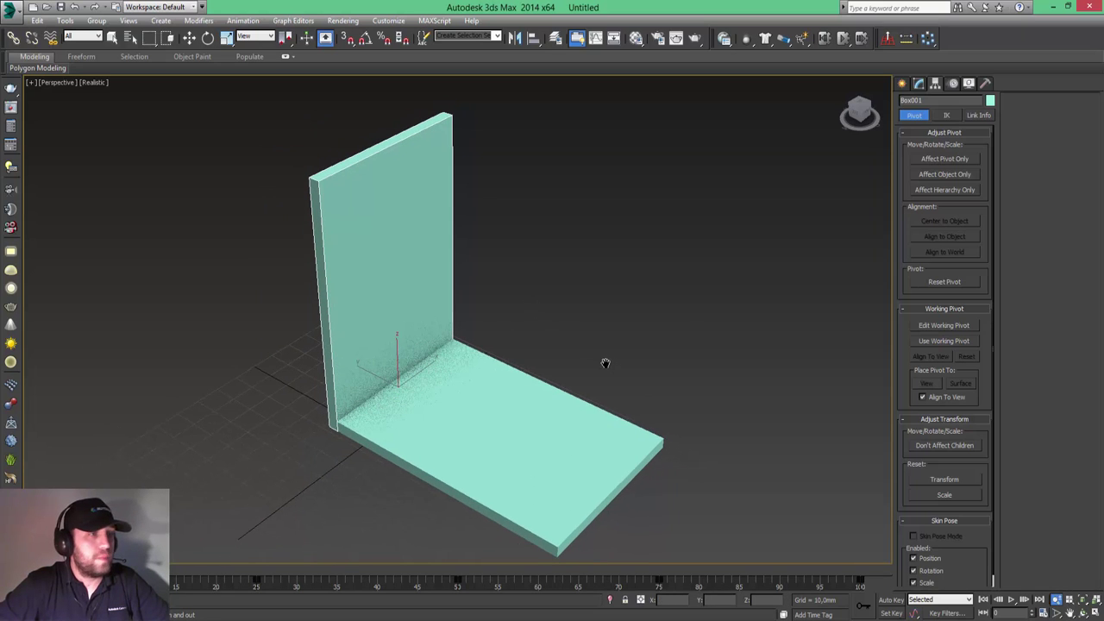
pyautogui.click(1012, 600)
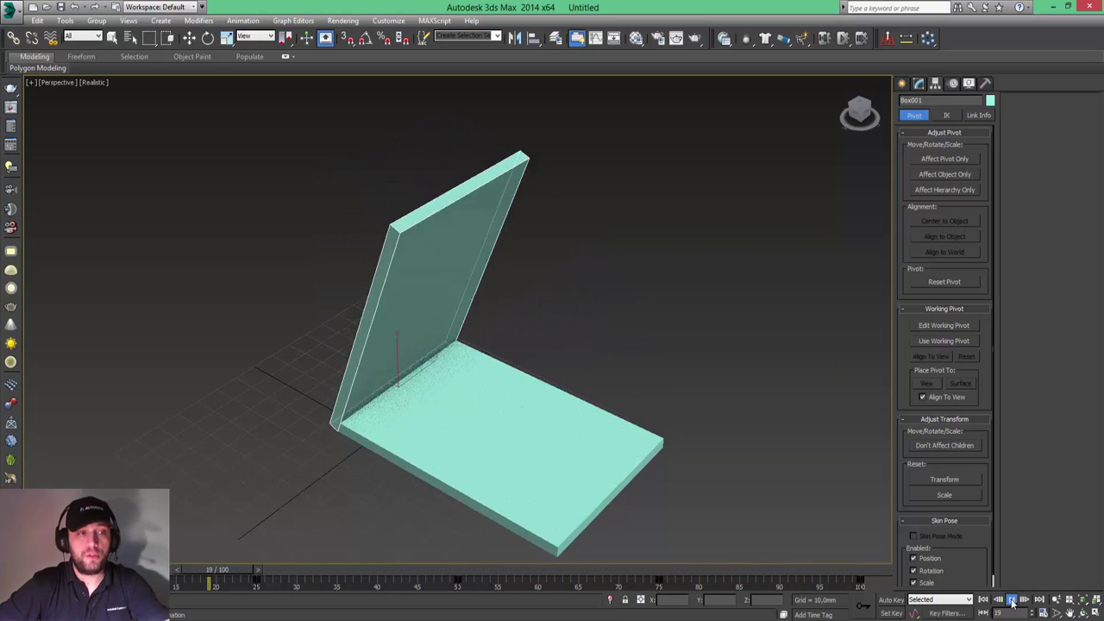
# Set playback Speed to 1/4x in Time Configuration and replay from frame 0
pyautogui.click(1012, 601)
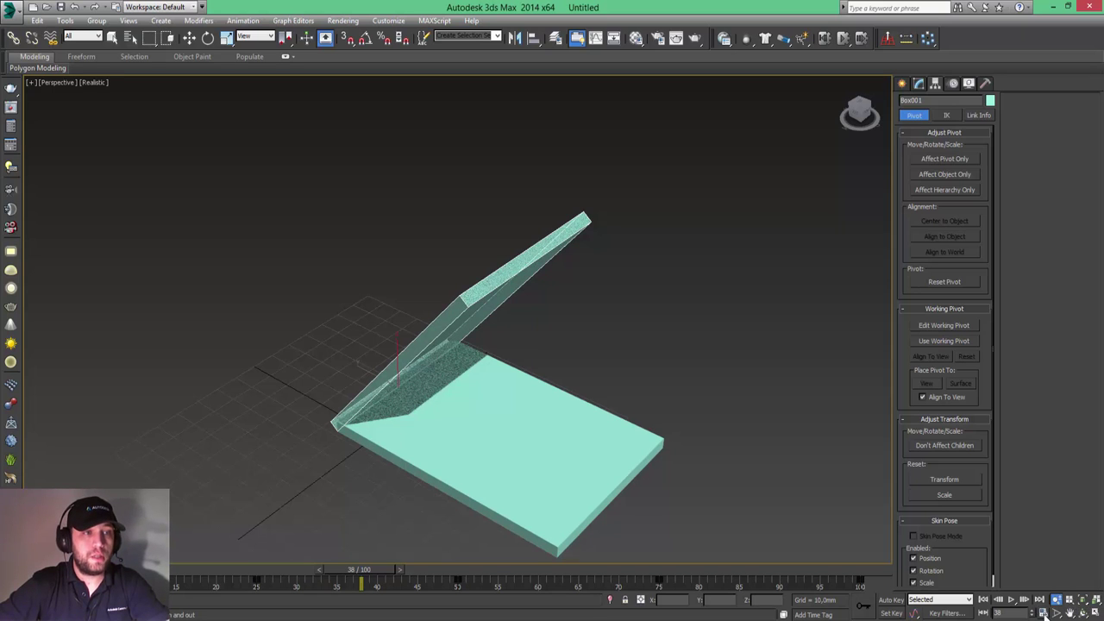
pyautogui.click(1043, 613)
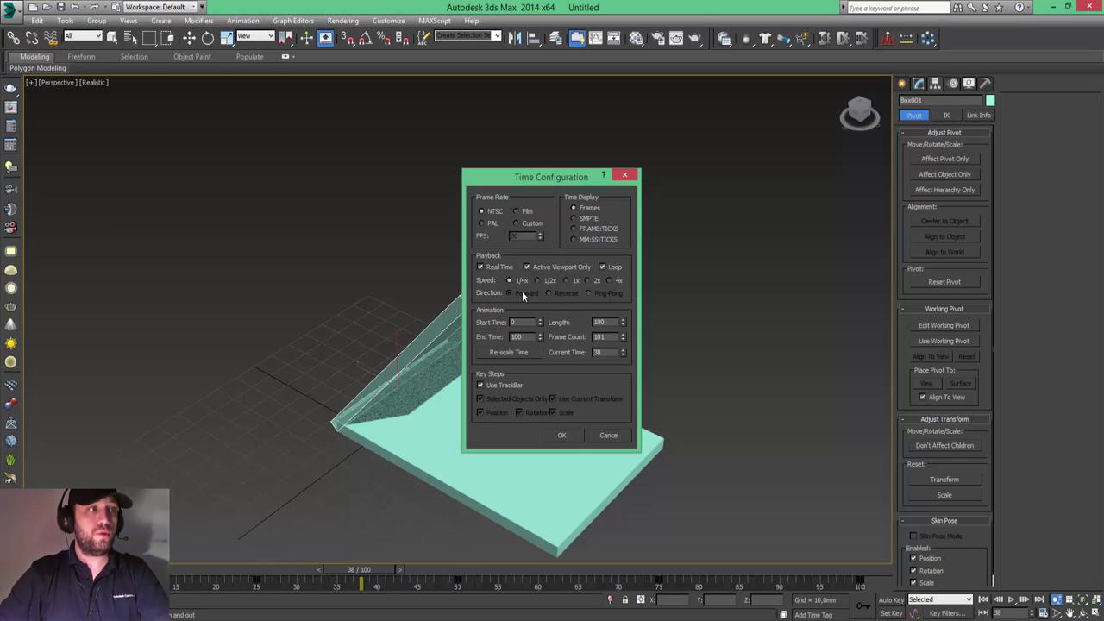
pyautogui.click(561, 436)
pyautogui.click(983, 601)
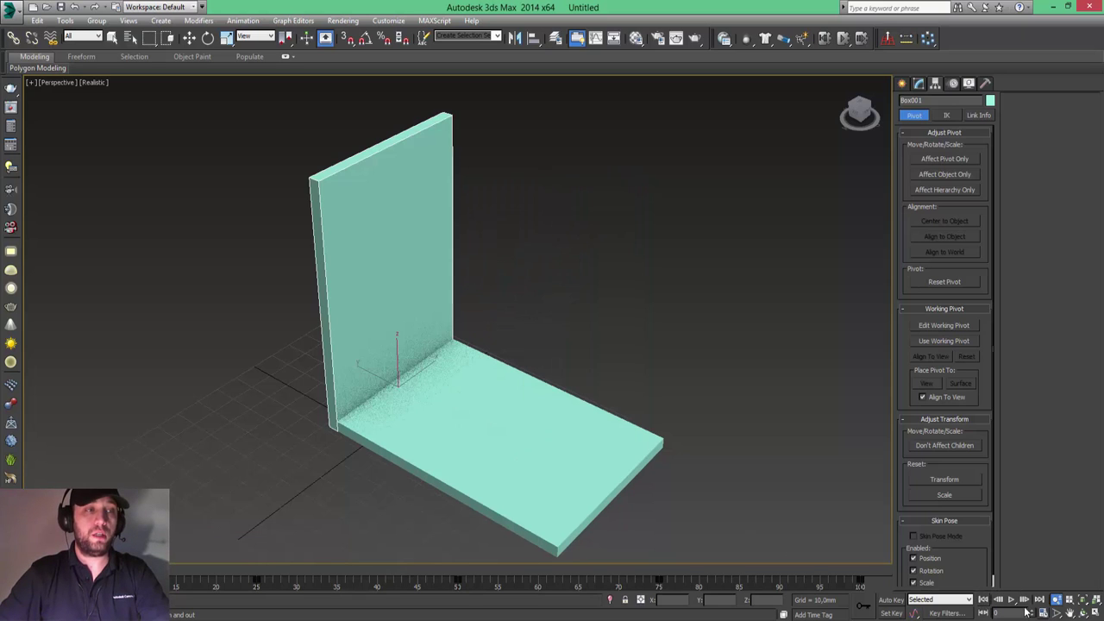
pyautogui.click(1011, 601)
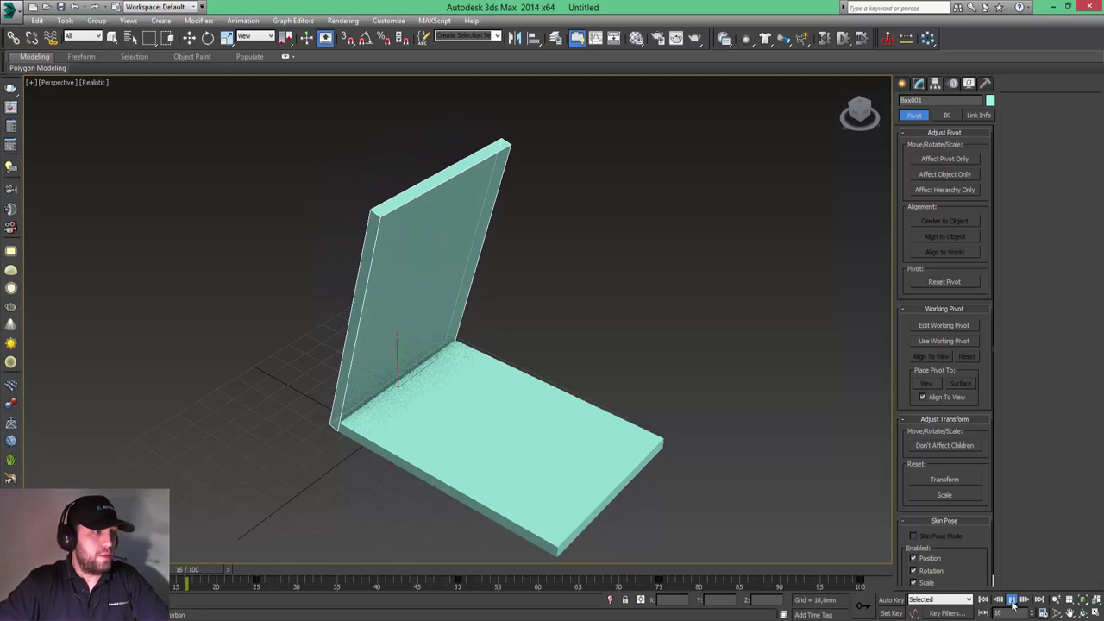
# Set playback Speed to 4x and replay the animation from frame 0
pyautogui.click(1011, 600)
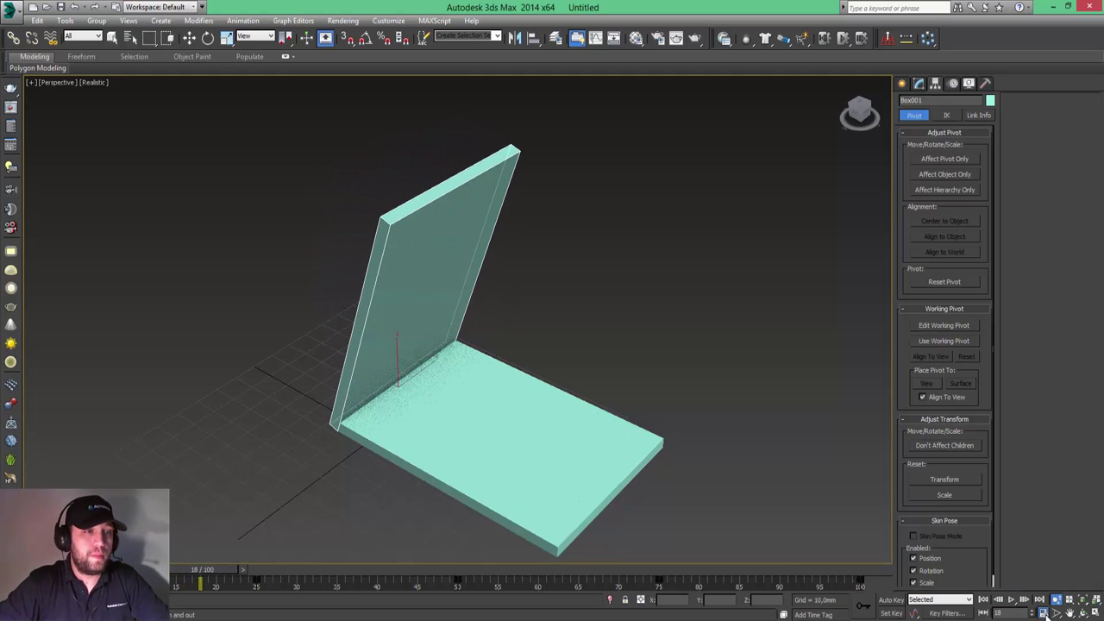
pyautogui.click(1043, 613)
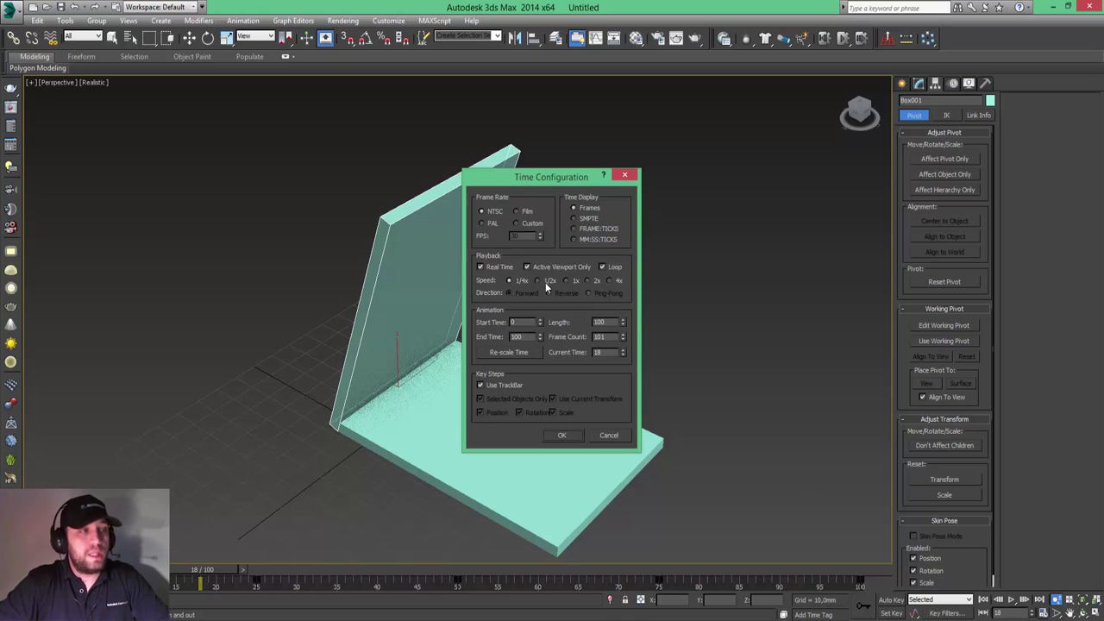
pyautogui.click(609, 281)
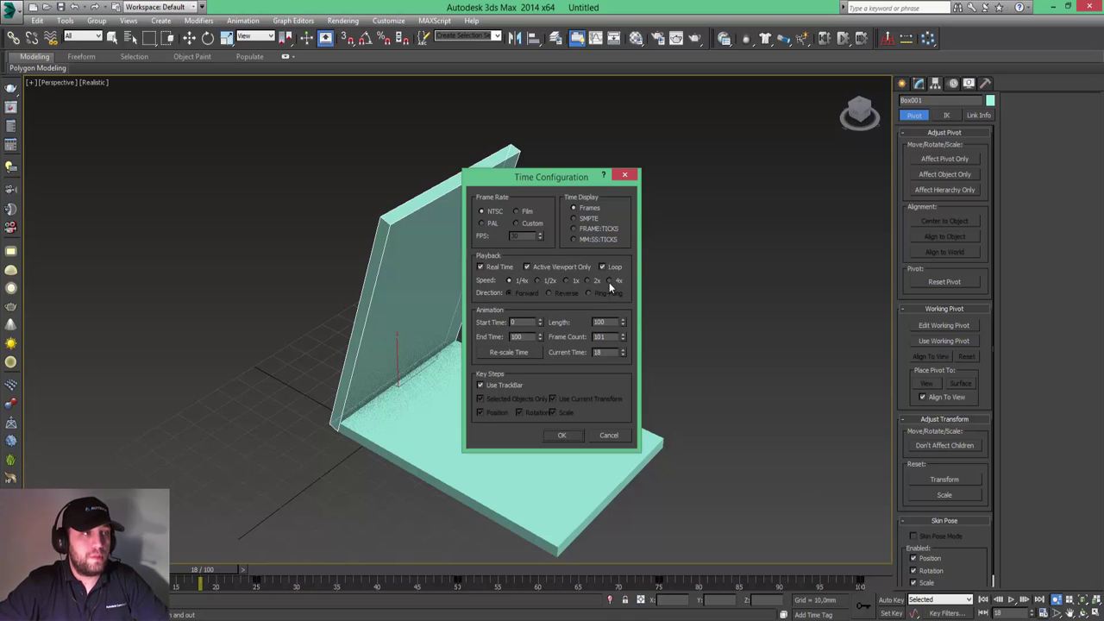
pyautogui.click(574, 435)
pyautogui.click(983, 600)
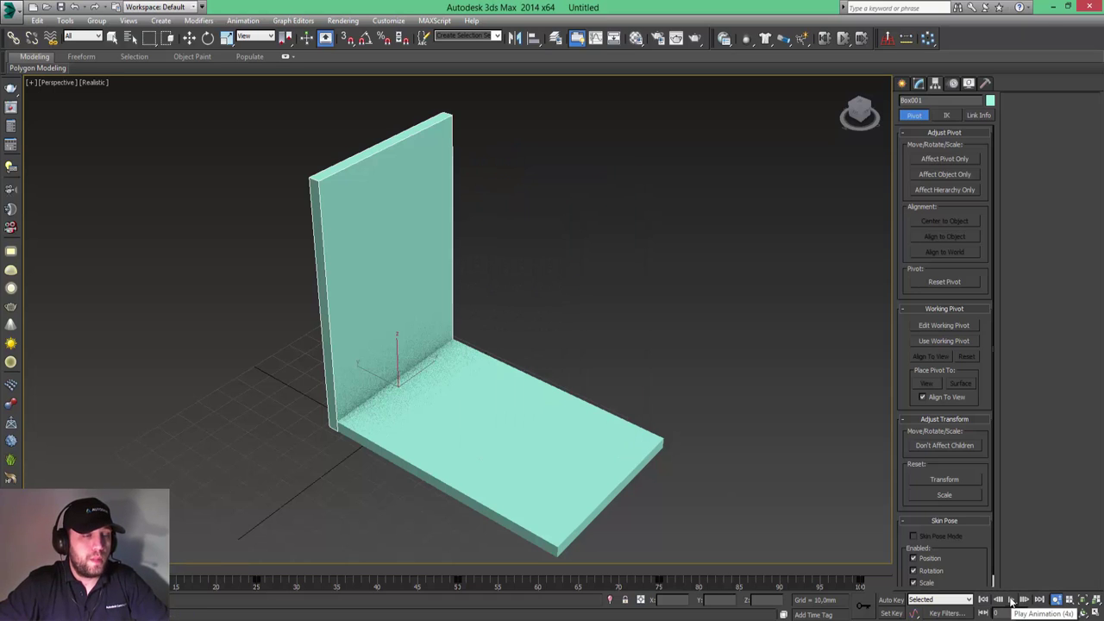
pyautogui.click(1012, 600)
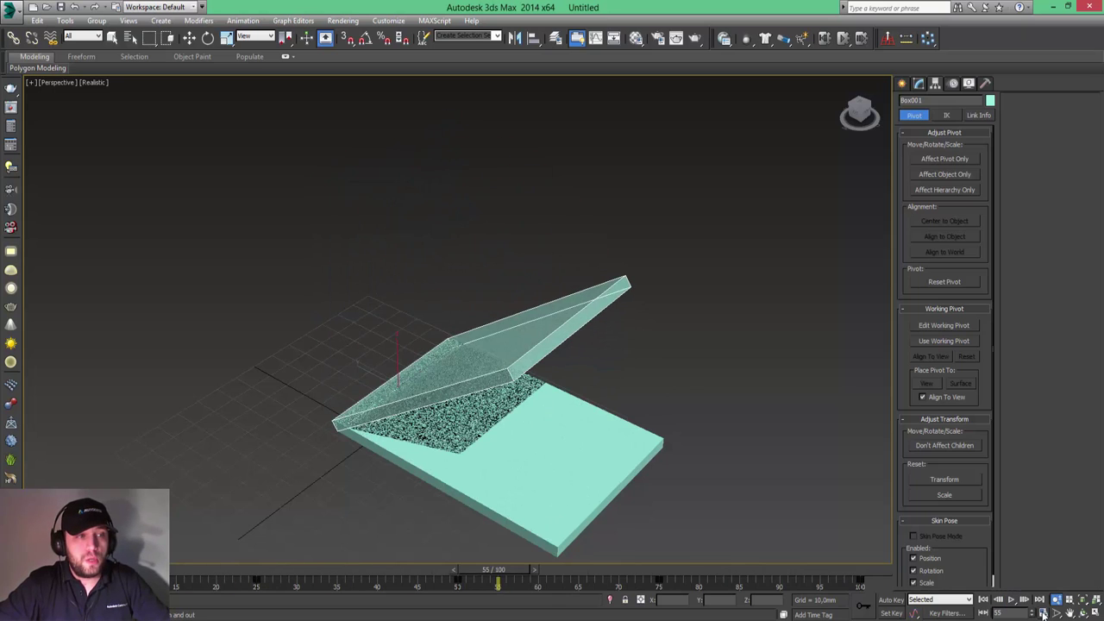
# Change playback Speed to 2x, replay from the start, and stop at frame 46
pyautogui.click(1043, 612)
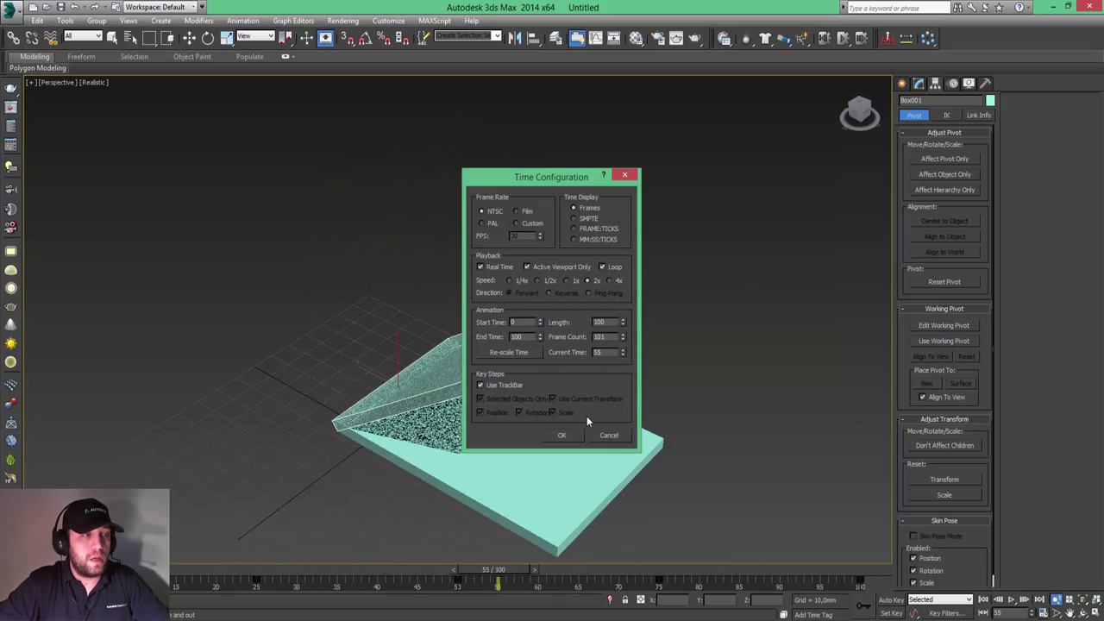
pyautogui.click(571, 436)
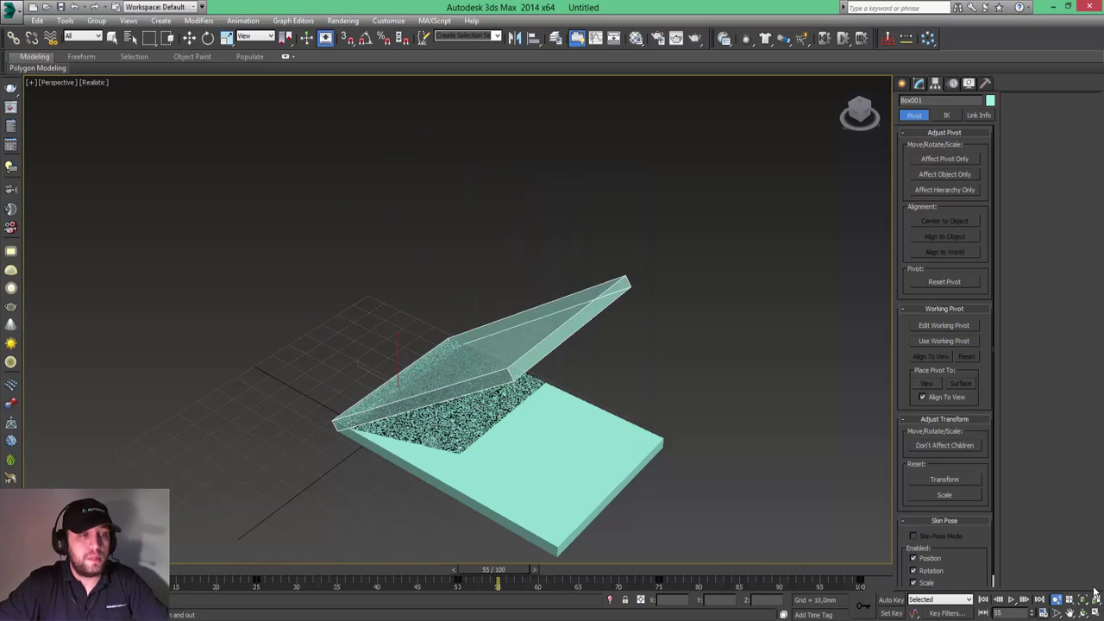
pyautogui.click(983, 602)
pyautogui.click(1011, 602)
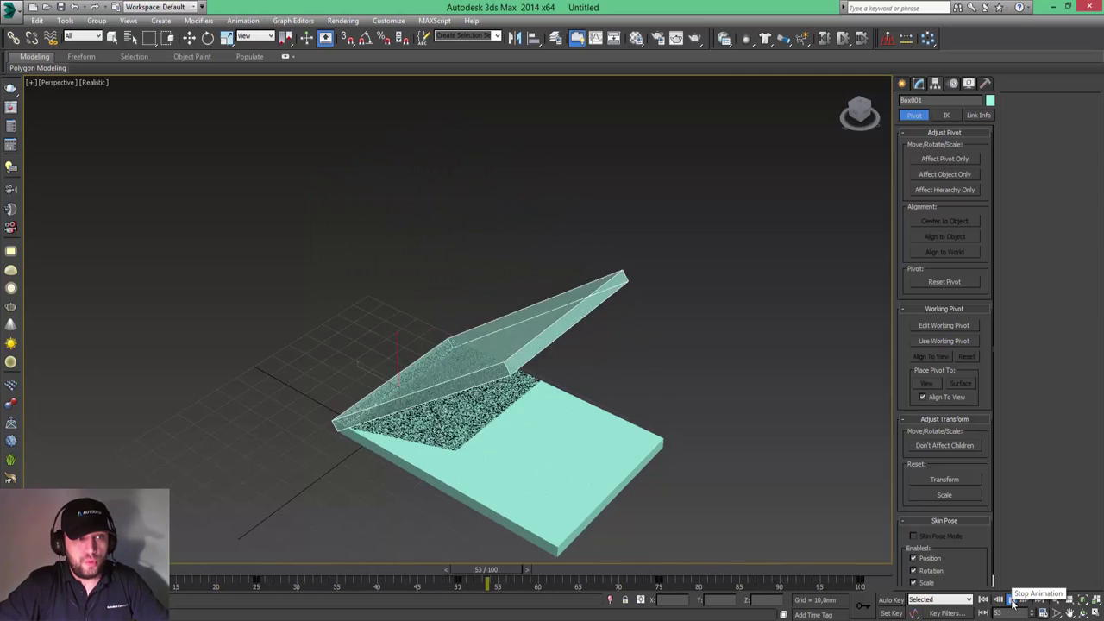
pyautogui.click(1014, 601)
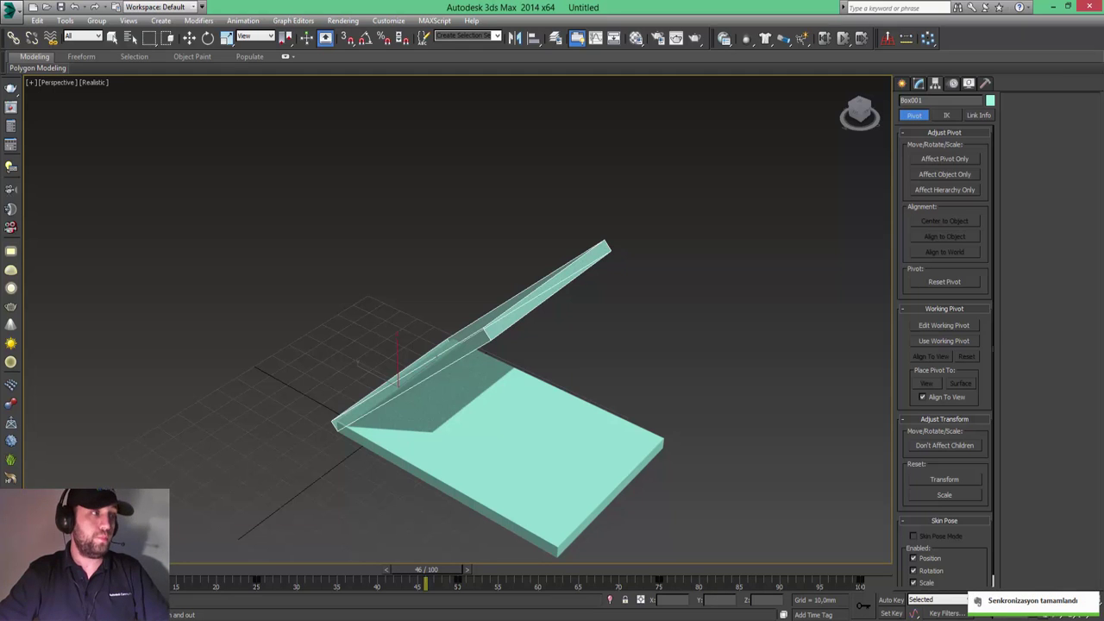
# Switch from 3ds Max to the Chrome browser window with Alt+Tab
pyautogui.hotkey('alt', 'Tab')
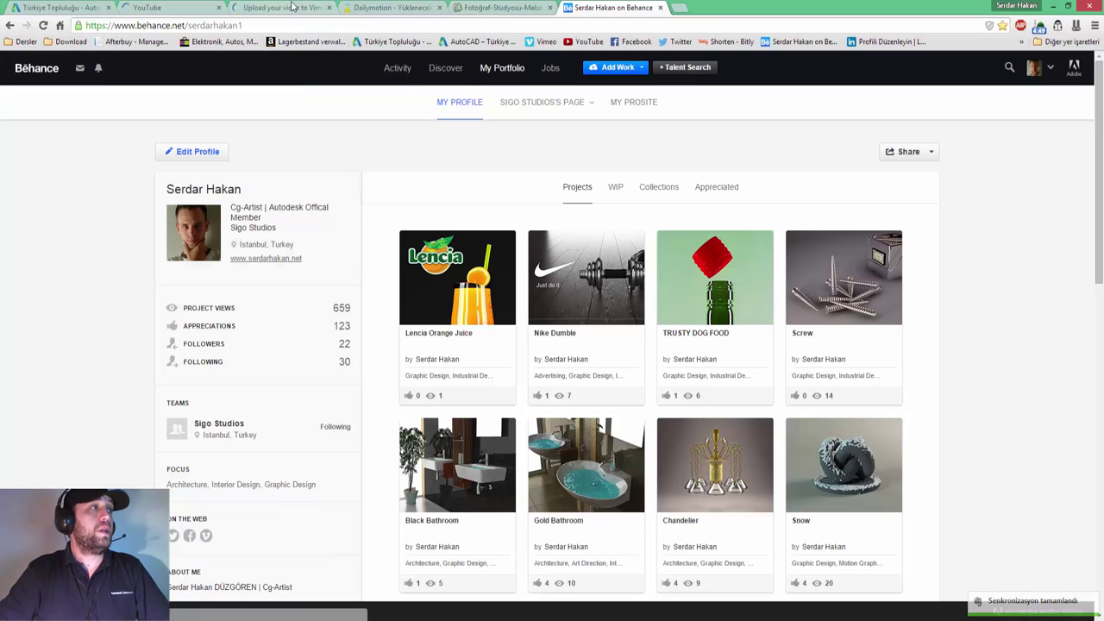
# Open the Türkiye Topluluğu blog tab, browse its 3ds Max posts, and return to the top
pyautogui.click(82, 7)
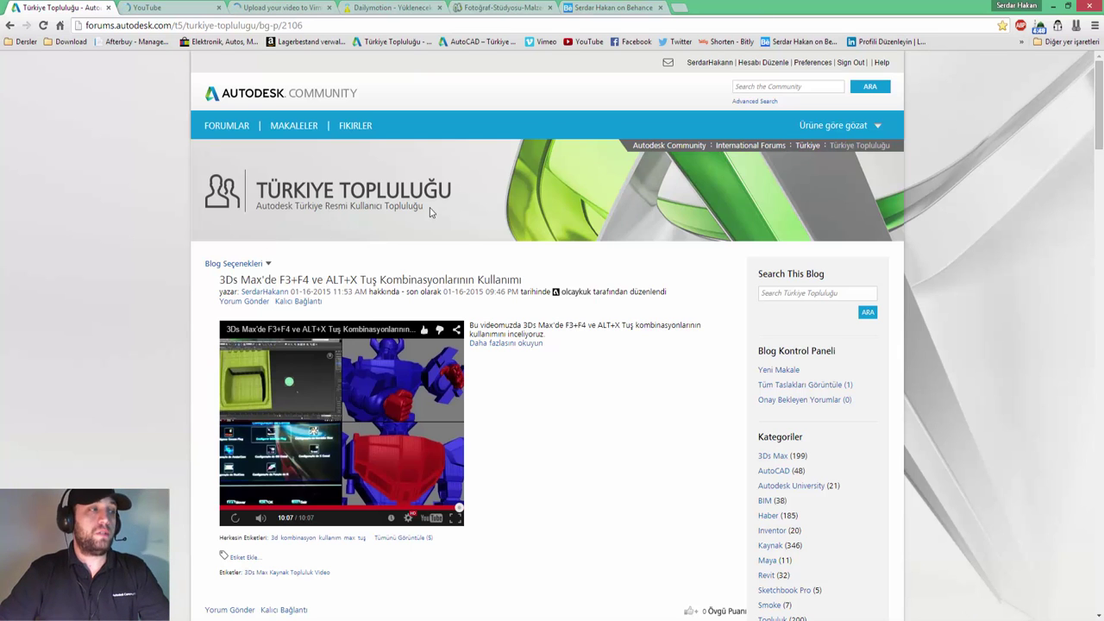
pyautogui.scroll(-2, 431, 212)
pyautogui.scroll(-1, 431, 212)
pyautogui.scroll(-1, 432, 212)
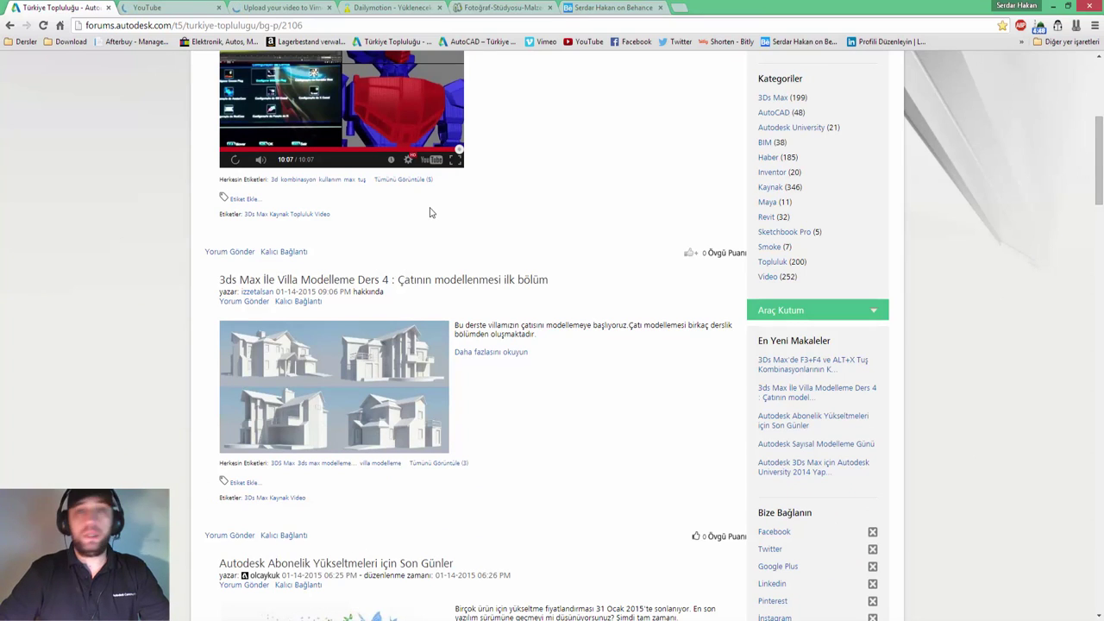
pyautogui.scroll(-1, 431, 212)
pyautogui.scroll(-3, 432, 212)
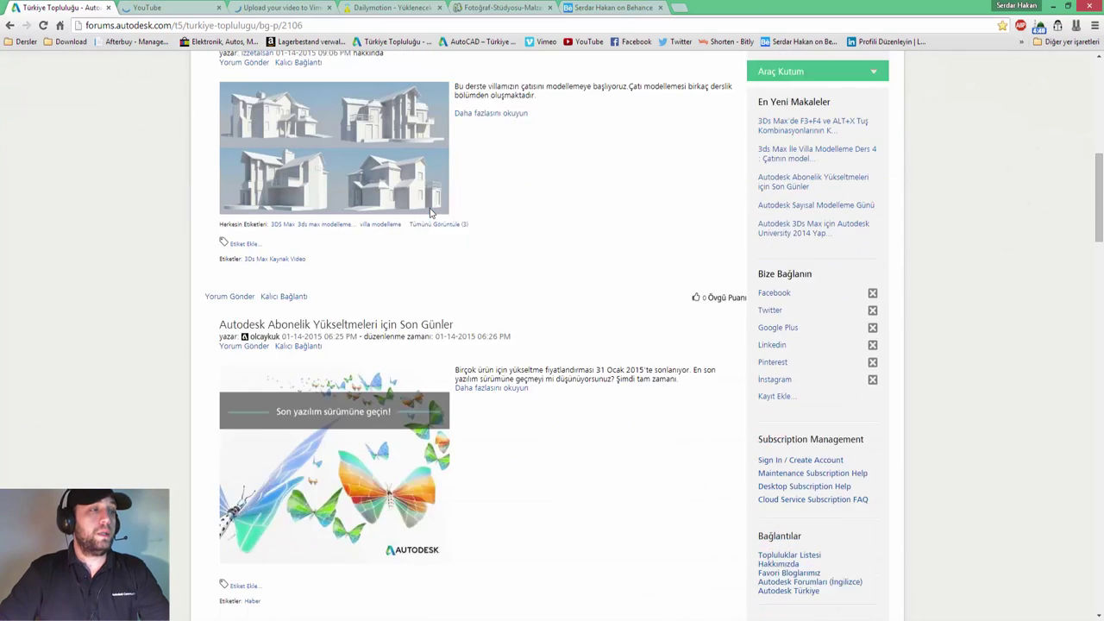
pyautogui.scroll(-1, 432, 212)
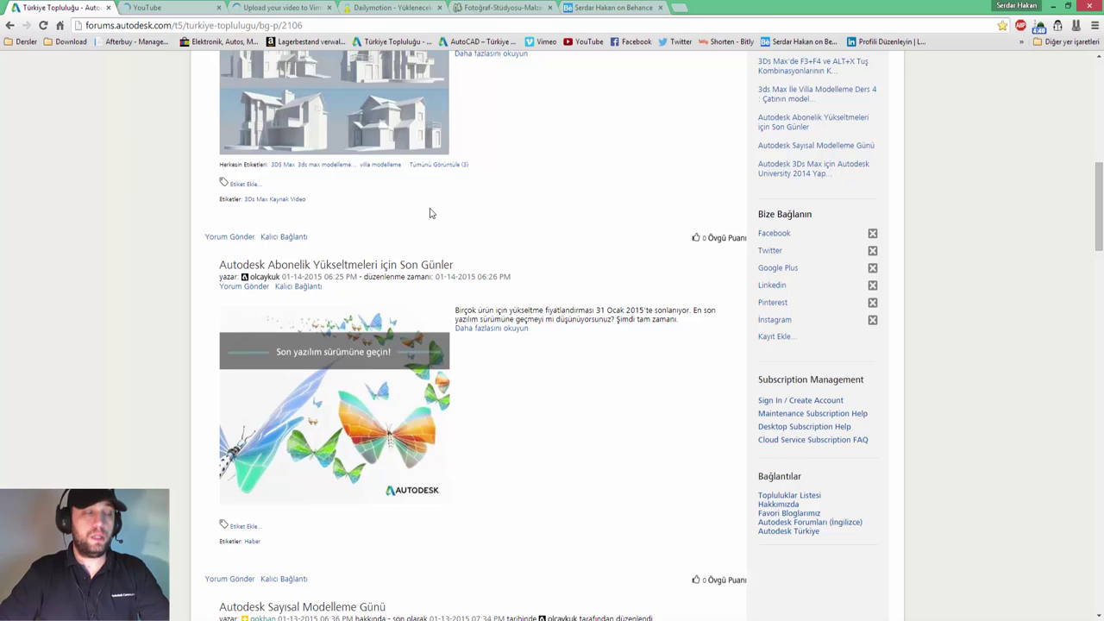
pyautogui.scroll(-3, 431, 212)
pyautogui.scroll(-2, 432, 212)
pyautogui.scroll(4, 431, 213)
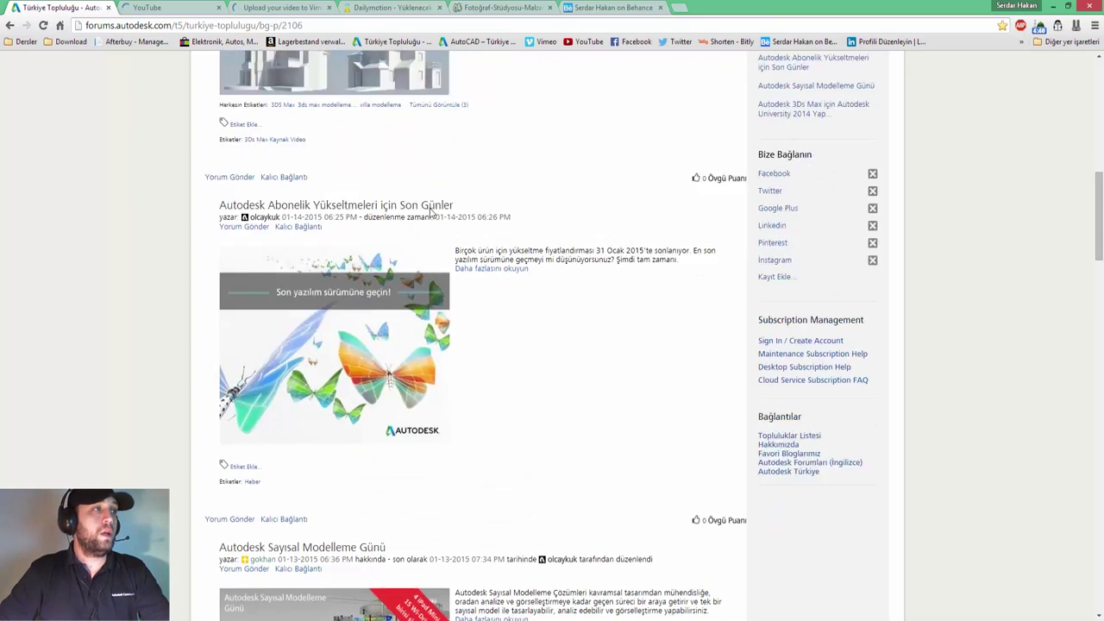
pyautogui.scroll(3, 431, 213)
pyautogui.scroll(5, 430, 208)
pyautogui.scroll(2, 429, 208)
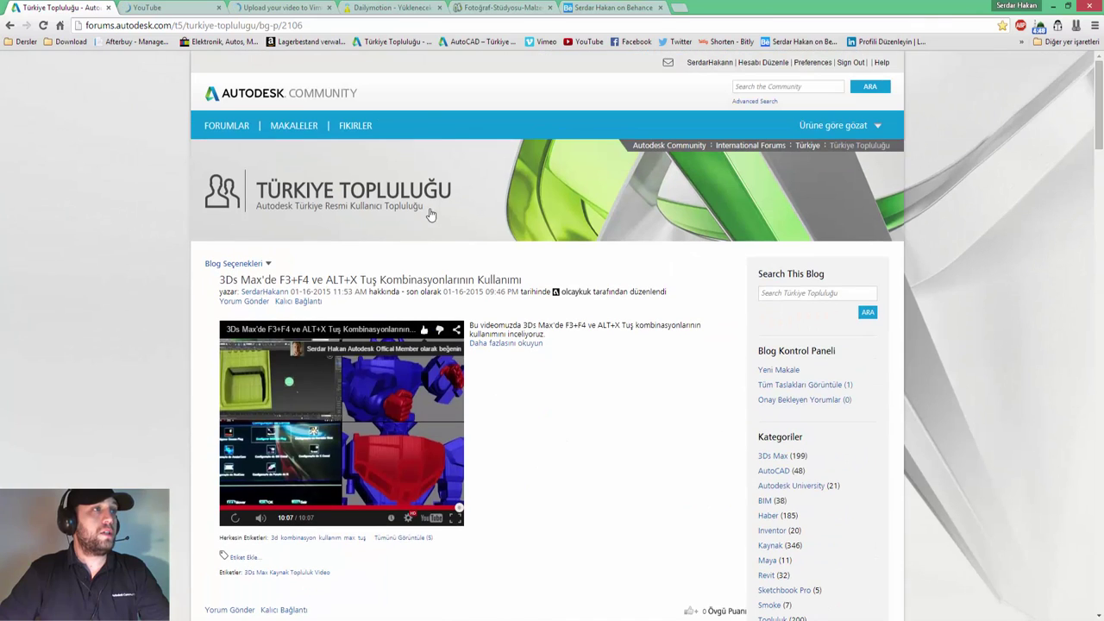
# Go to the AutoCAD – Türkiye forum board from the bookmarks bar and browse its posts list
pyautogui.click(473, 44)
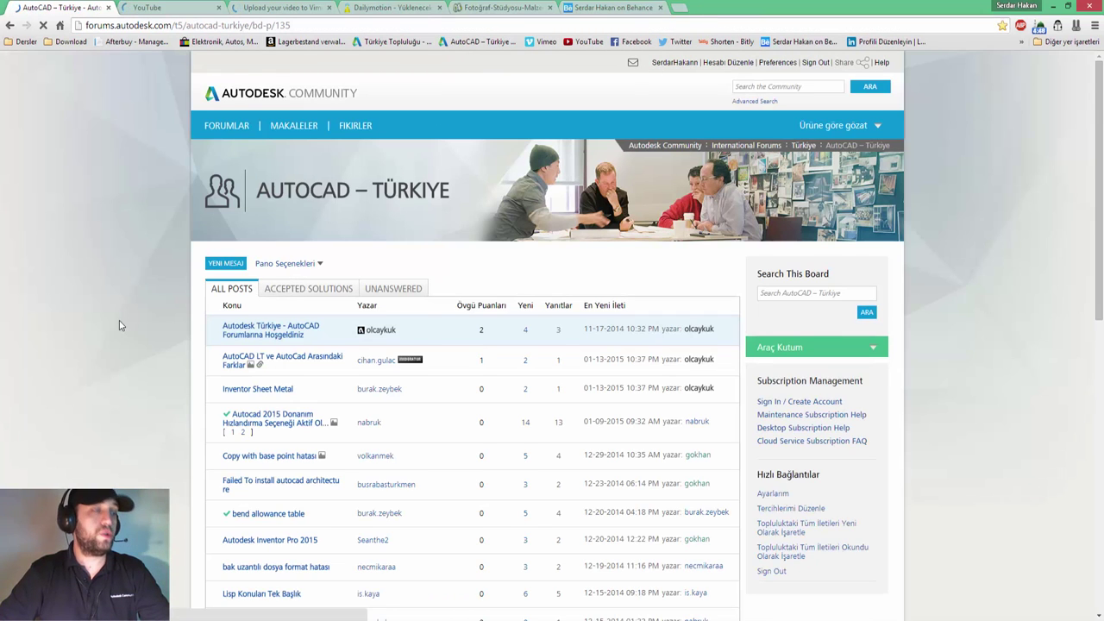
pyautogui.scroll(-2, 115, 322)
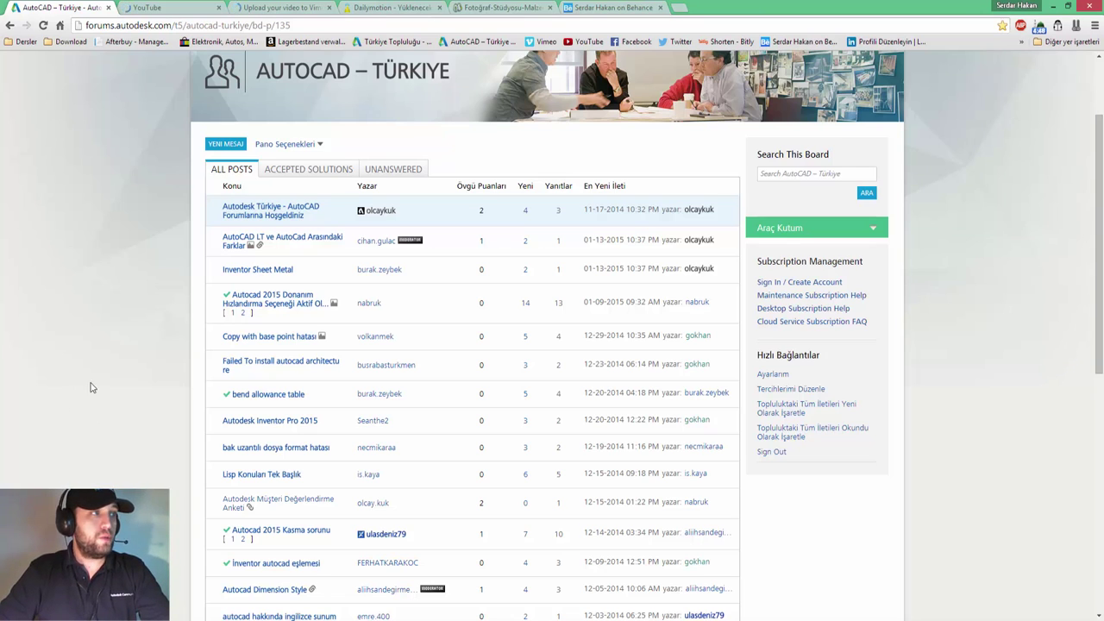
pyautogui.scroll(-3, 104, 379)
pyautogui.scroll(3, 117, 376)
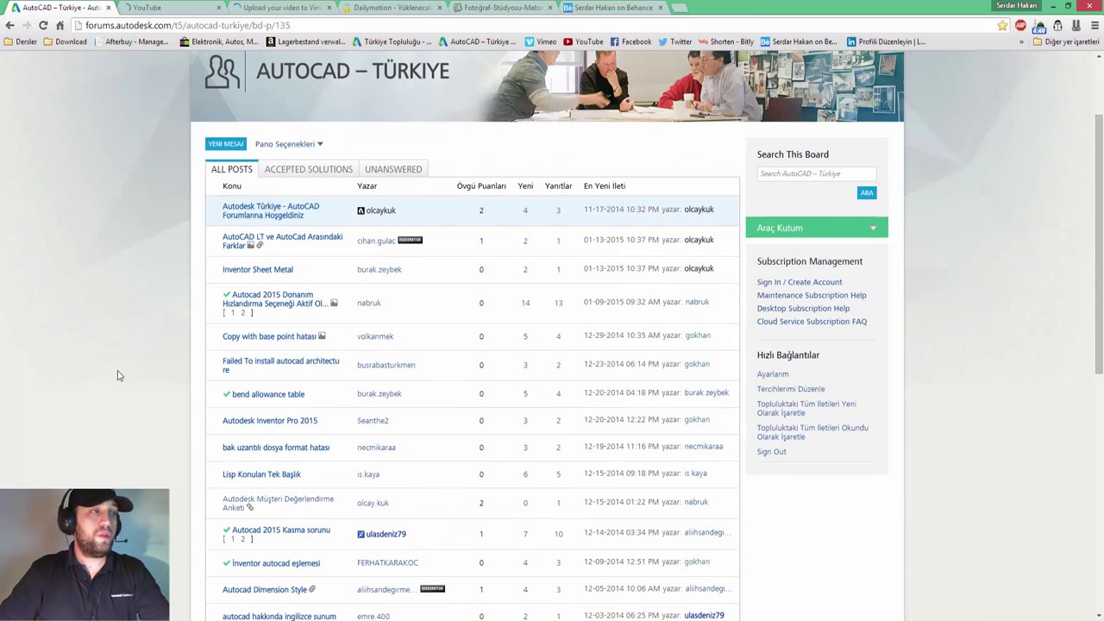